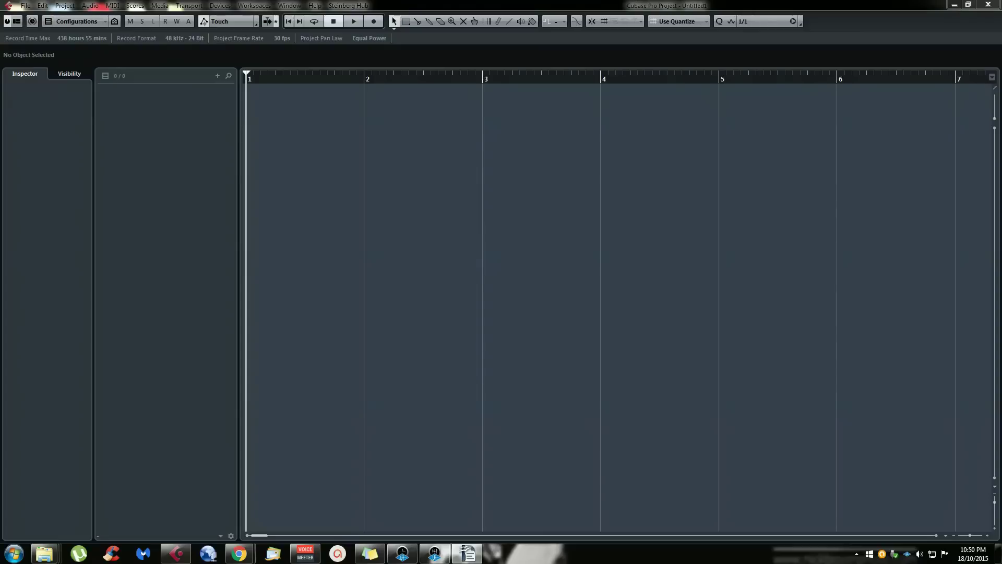
Add one instrument track using the Groove Agent SE VST instrument
right_click(155, 105)
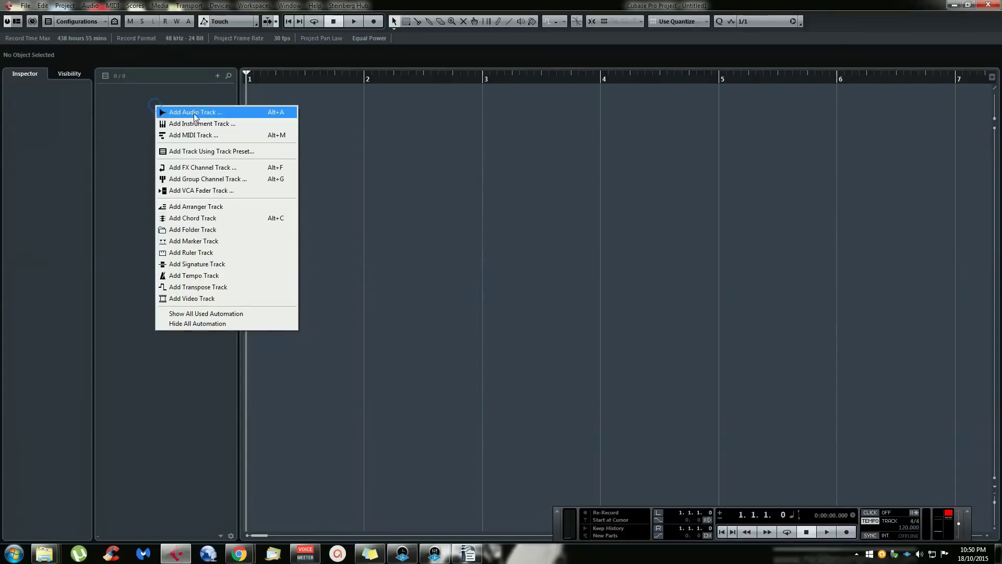
click(222, 125)
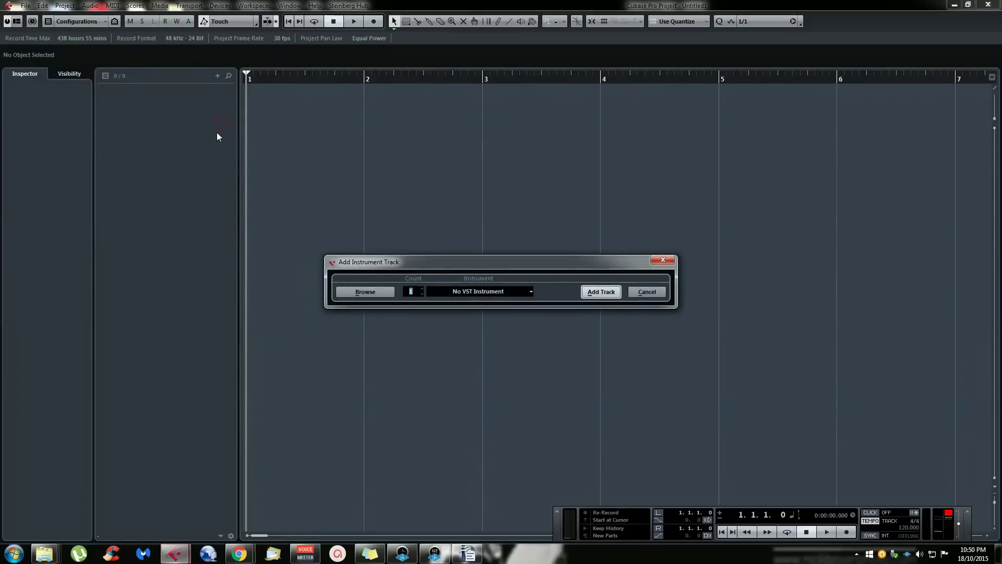
click(511, 292)
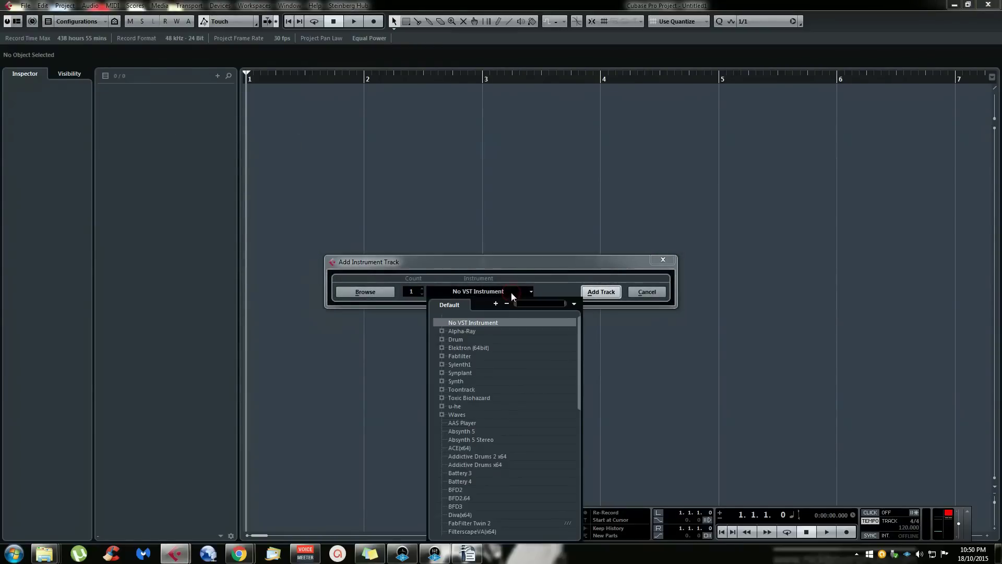
text(groo)
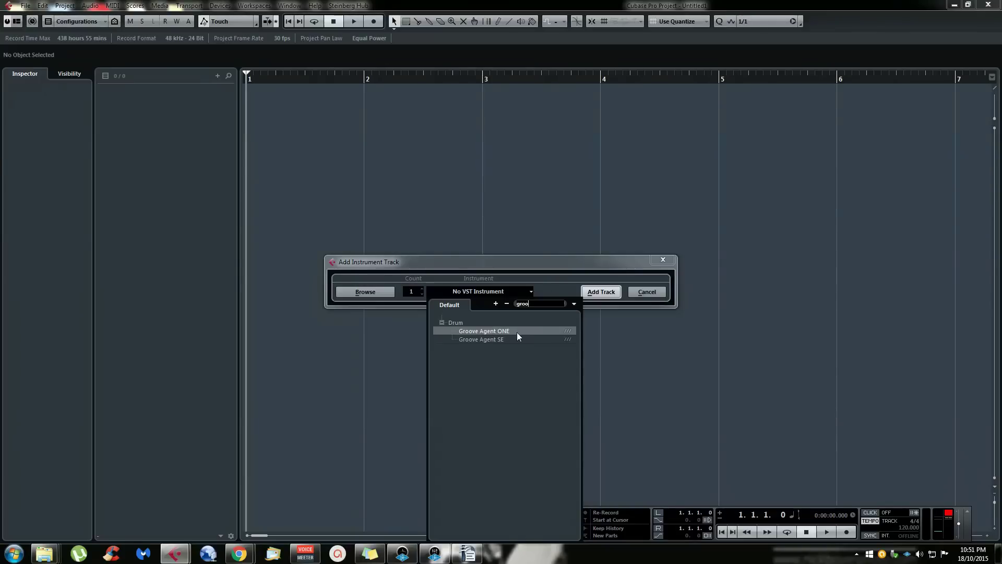
click(487, 339)
click(588, 293)
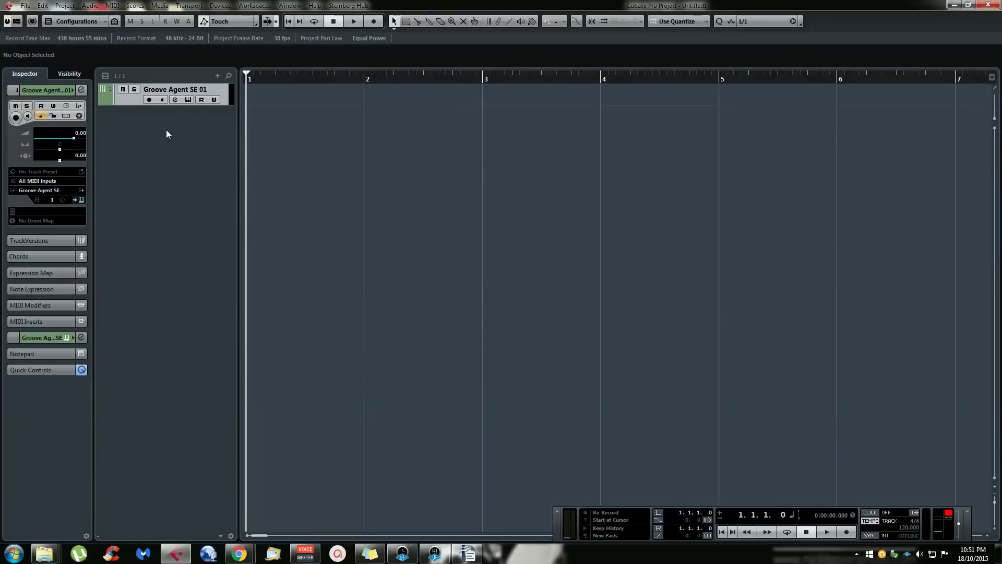
Open the Groove Agent SE editor for the track and view pad groups 5 and 1
click(188, 98)
drag(694, 107, 561, 113)
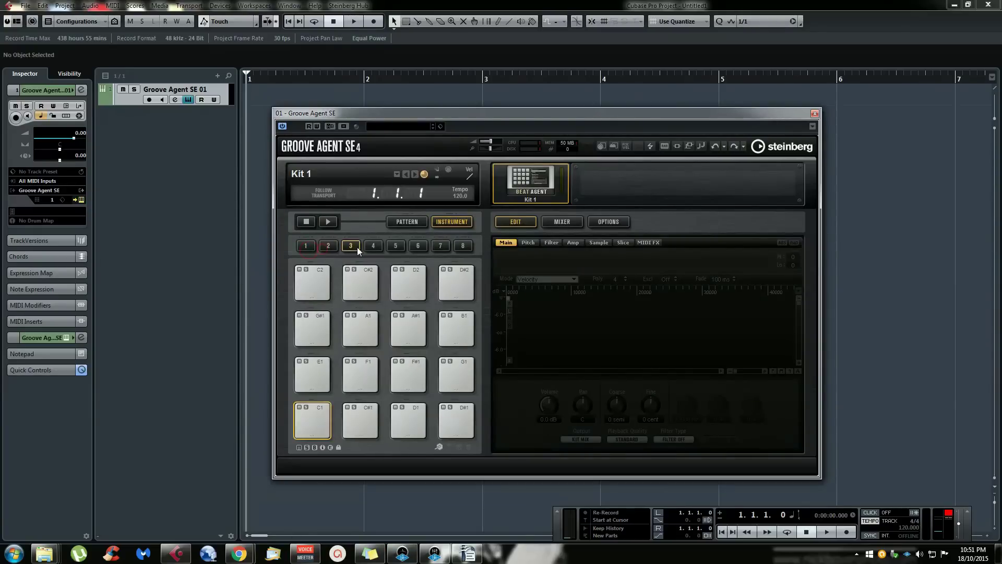
click(395, 245)
click(305, 246)
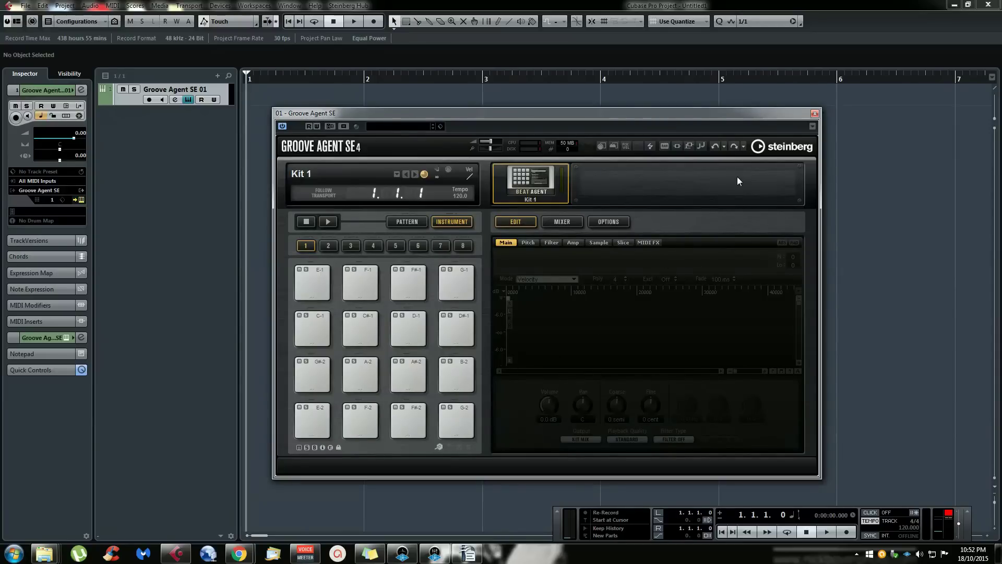
Load the Ambient Kit 1 preset into Groove Agent SE's kit slot
click(395, 126)
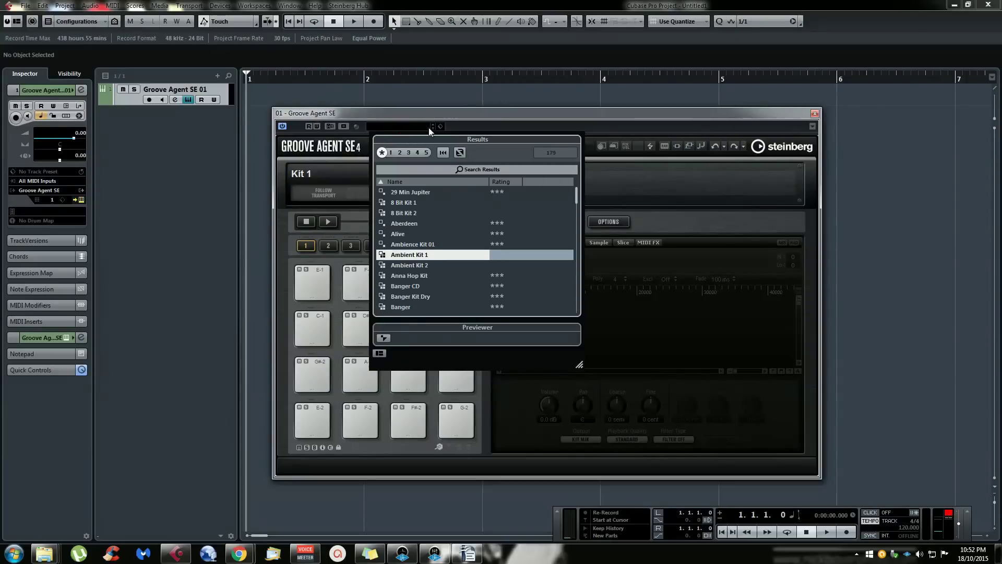
click(428, 127)
click(312, 172)
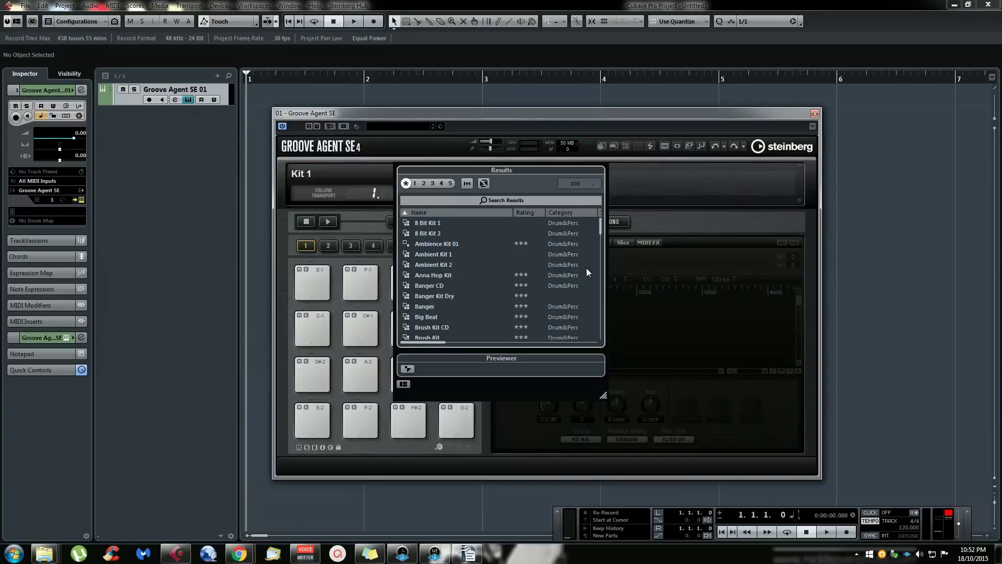
double_click(439, 286)
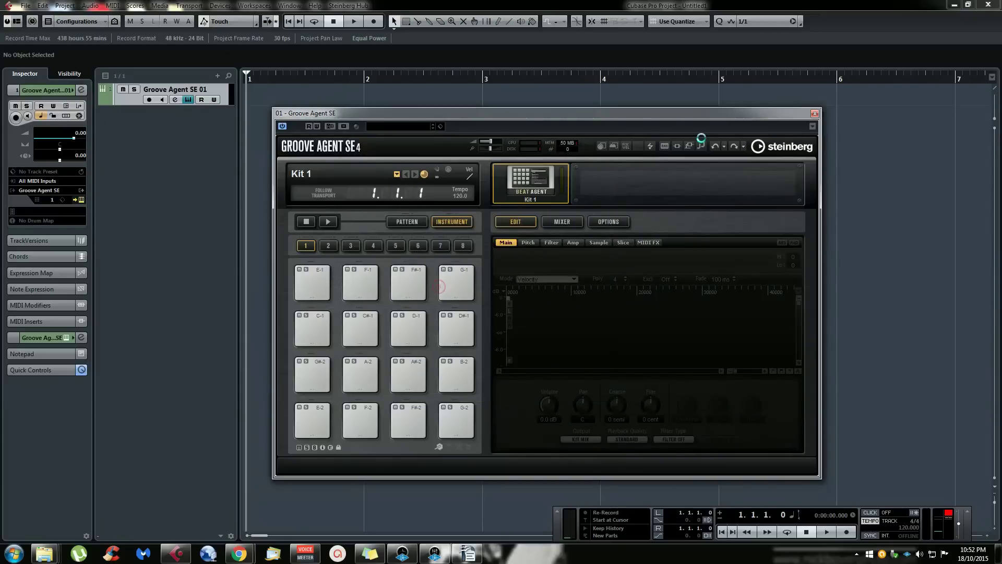
Audition the loaded Ambient Kit 1 sounds by playing the pads in pad group 3, from the C2 row down to the C1 row
click(300, 290)
click(363, 286)
click(419, 283)
click(447, 284)
click(309, 325)
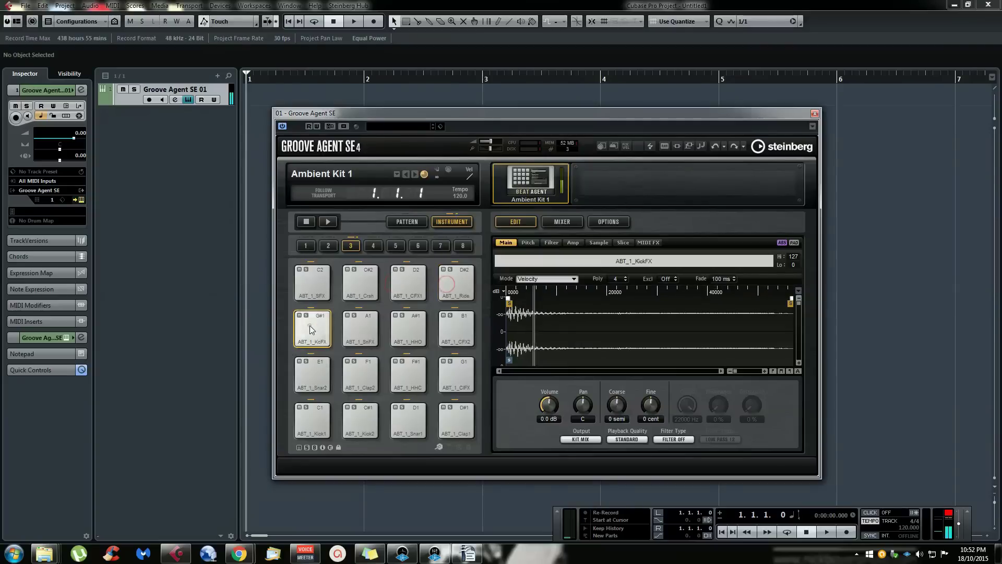
click(398, 332)
click(449, 334)
click(447, 387)
click(403, 377)
click(358, 375)
click(308, 376)
click(315, 418)
click(346, 419)
click(402, 424)
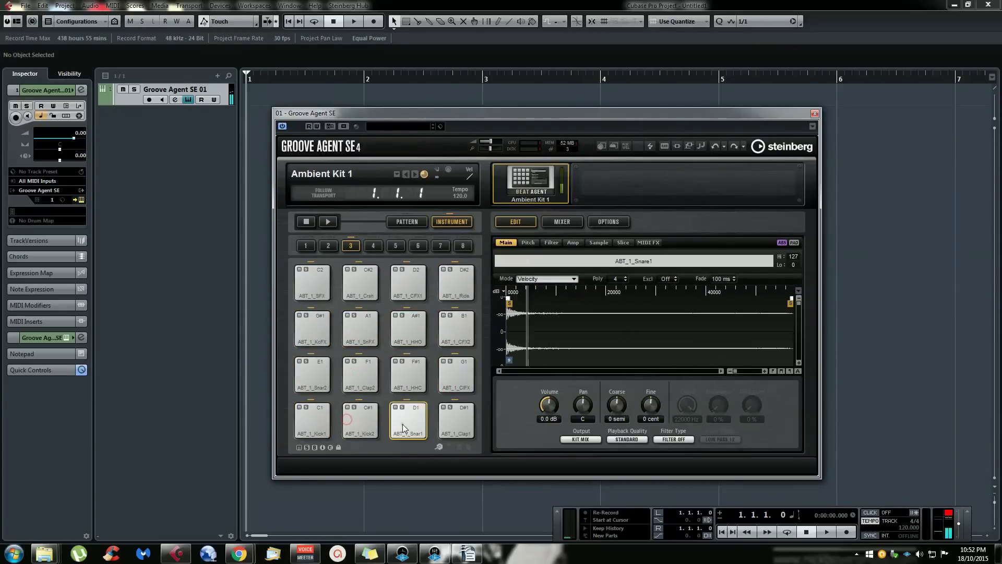
click(461, 423)
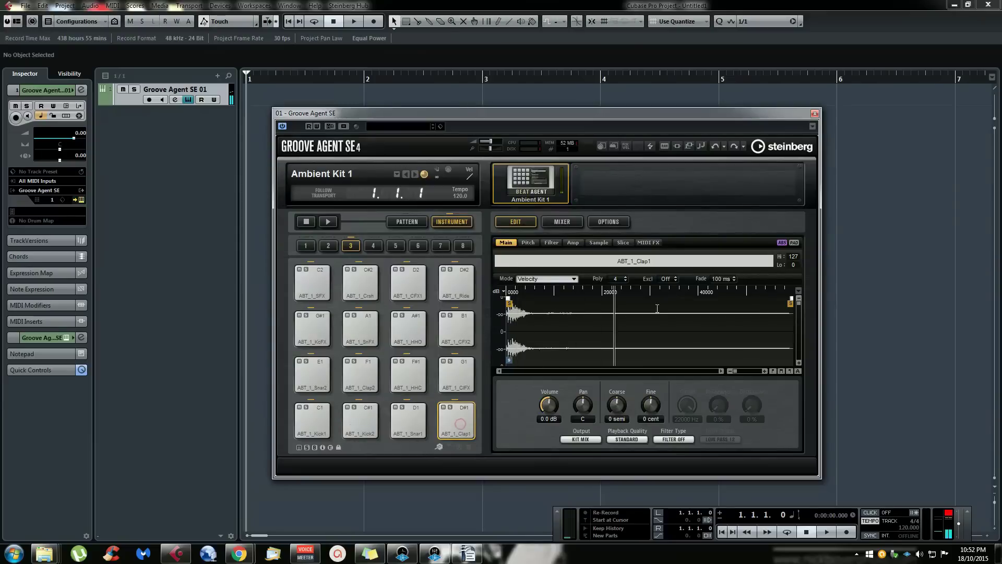
Show pad group 4 and load "radio radio part.wav" from the desktop onto pad E3
click(372, 245)
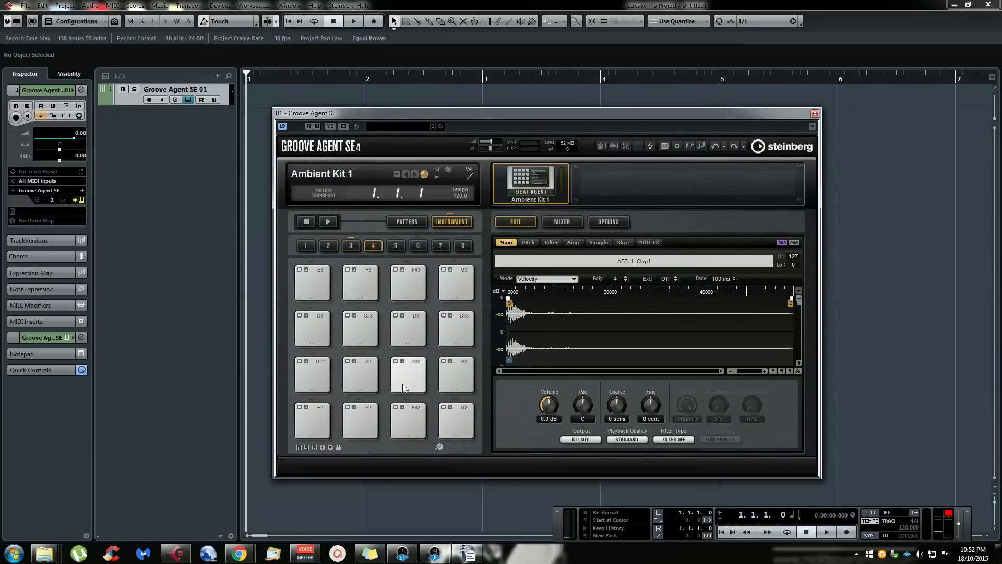
drag(473, 111, 532, 95)
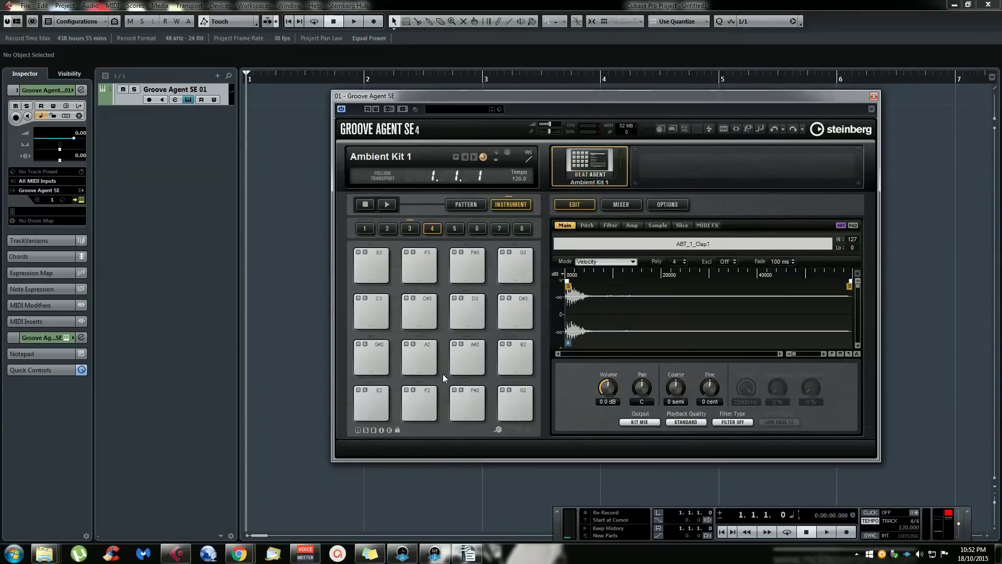
click(998, 554)
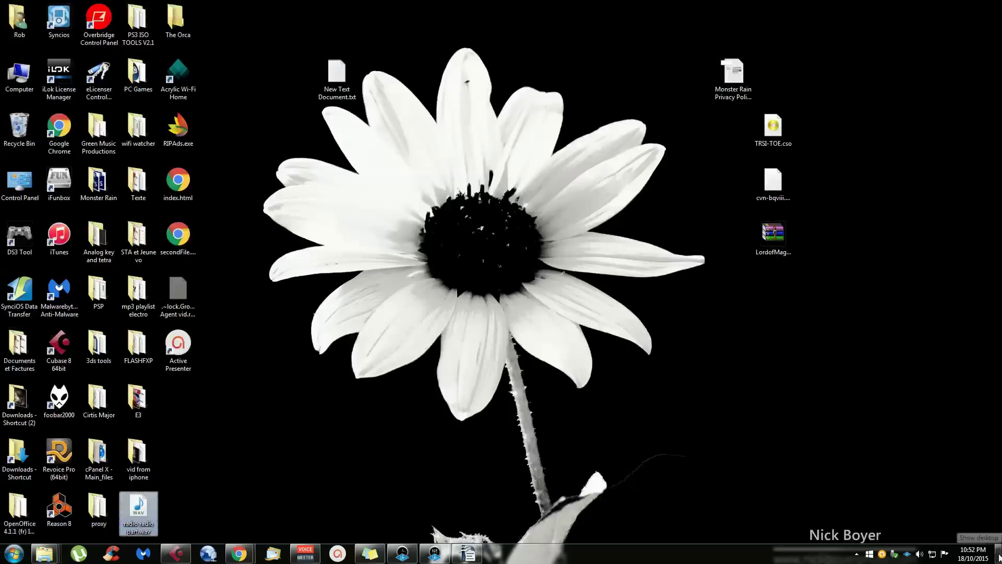
drag(140, 506, 368, 269)
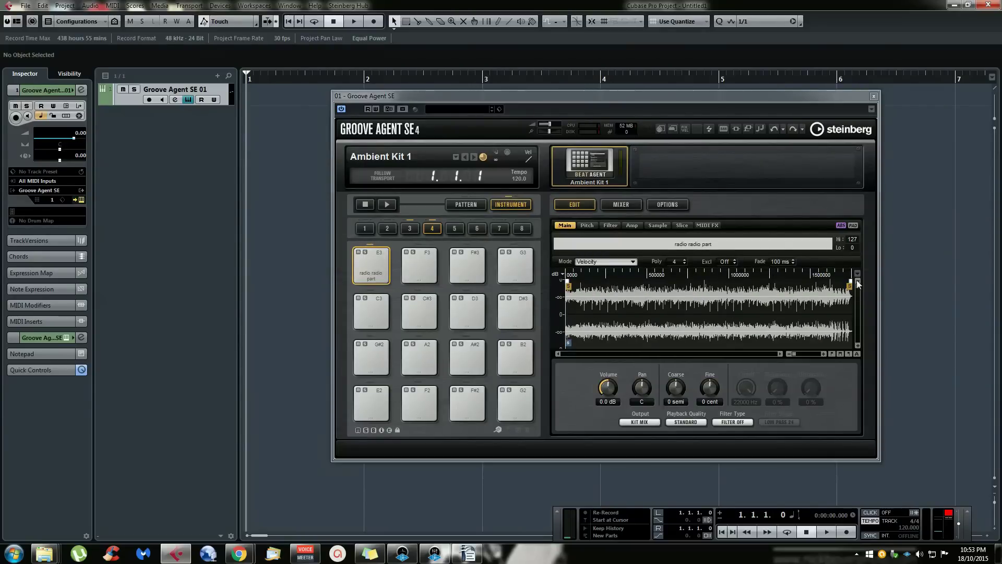
Select the empty F3 pad, open the MediaBay, and arrange it beside the Groove Agent SE window
click(419, 270)
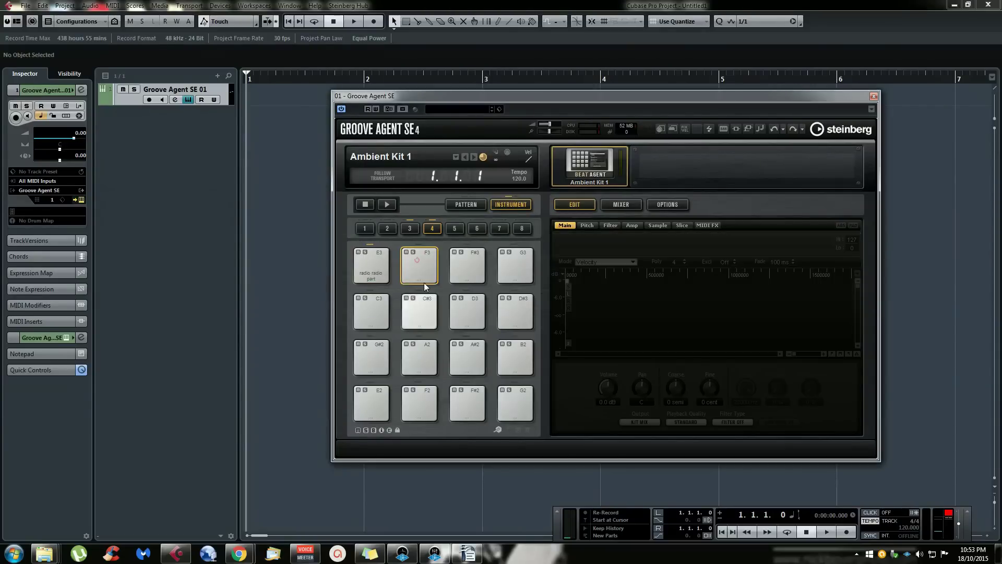
key(F5)
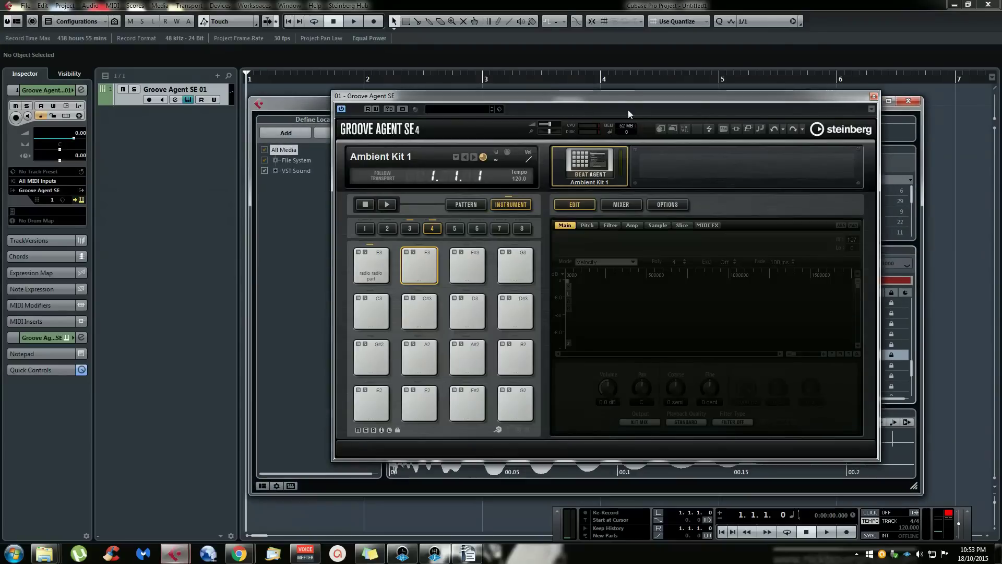
drag(618, 96, 289, 93)
drag(700, 102, 888, 65)
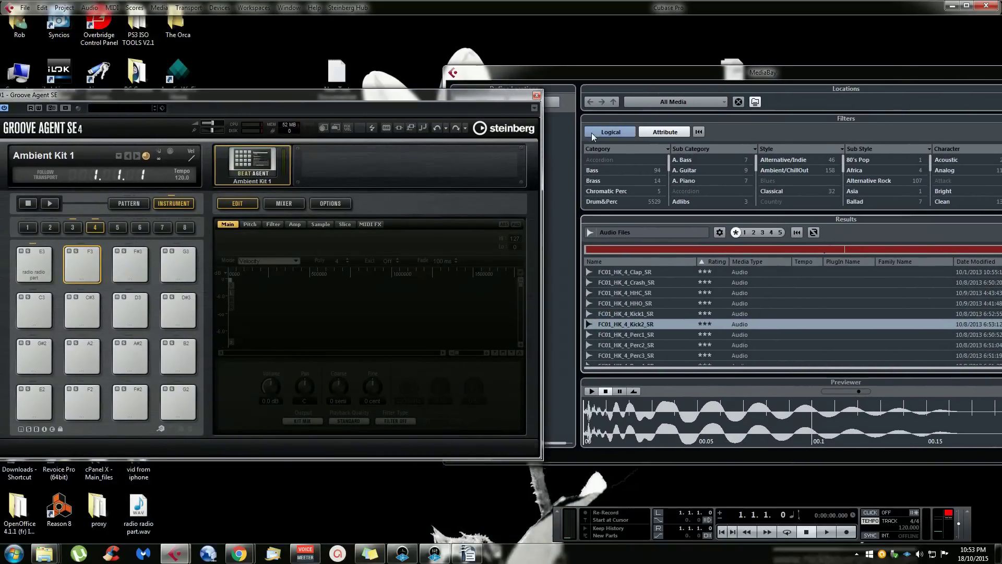
drag(456, 99, 414, 96)
Search the MediaBay's audio files for "kick"
click(680, 233)
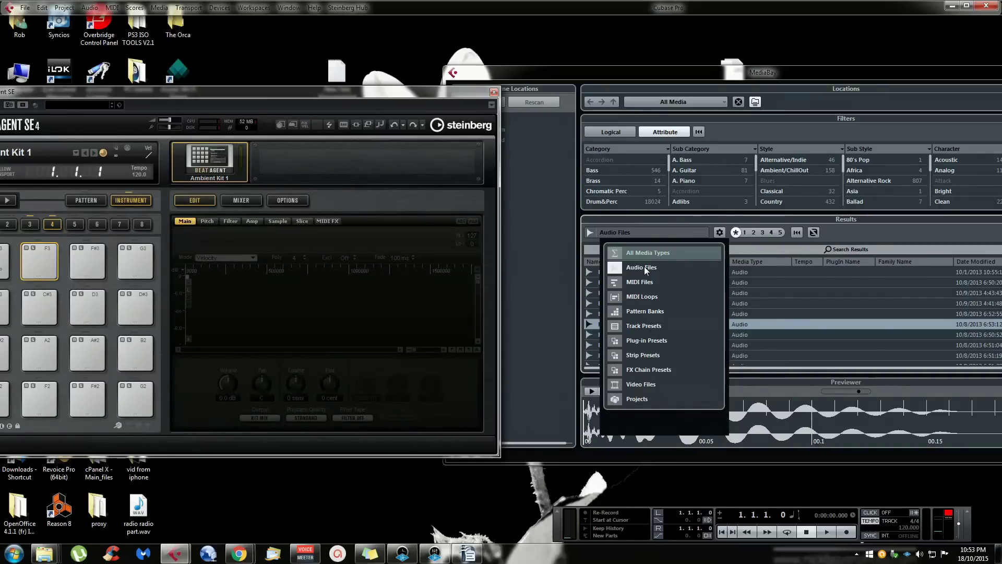
click(924, 228)
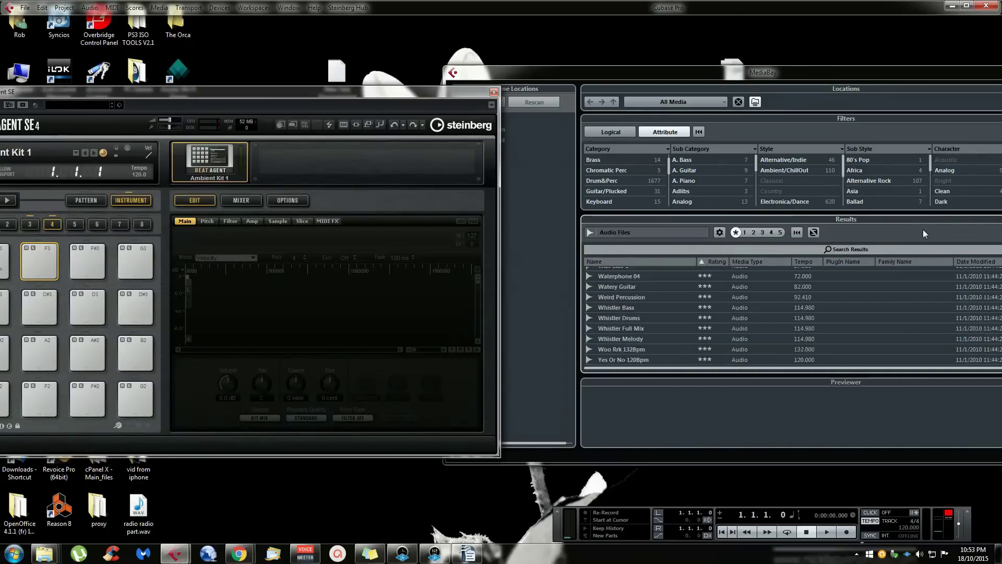
click(829, 250)
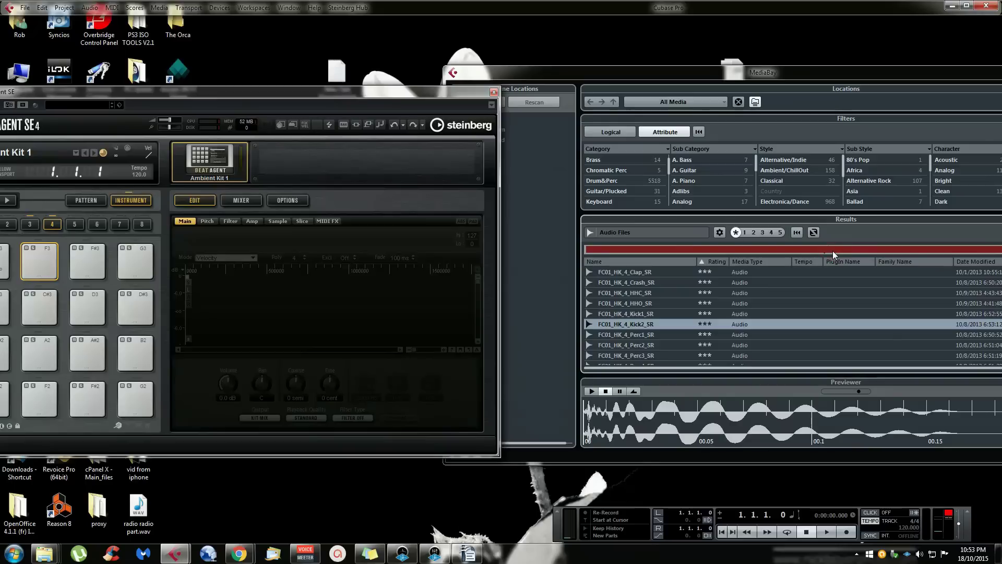
text(kick)
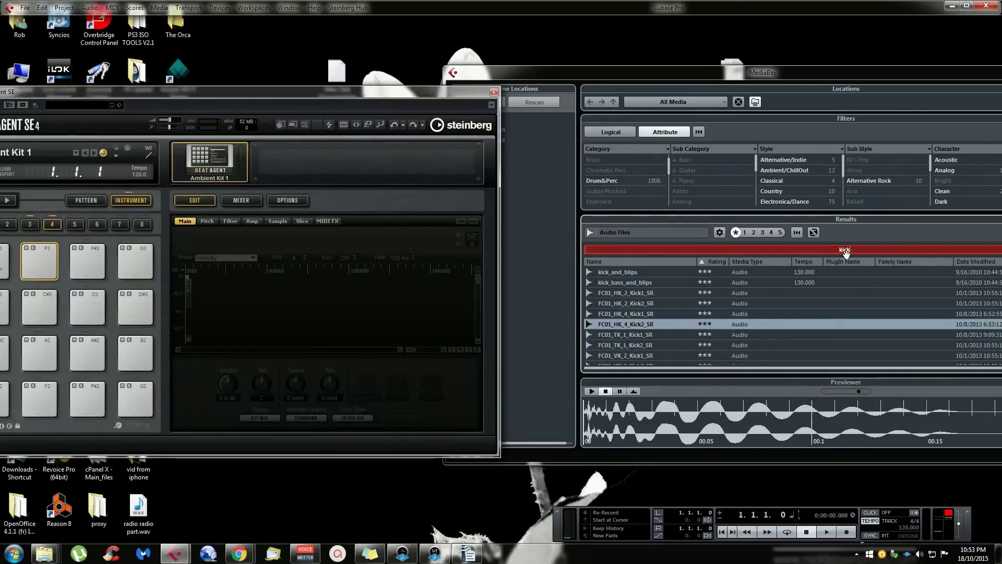
Audition the FC01 kick samples in the MediaBay results, including the HK, TK and VK variants, to compare their sounds
click(650, 303)
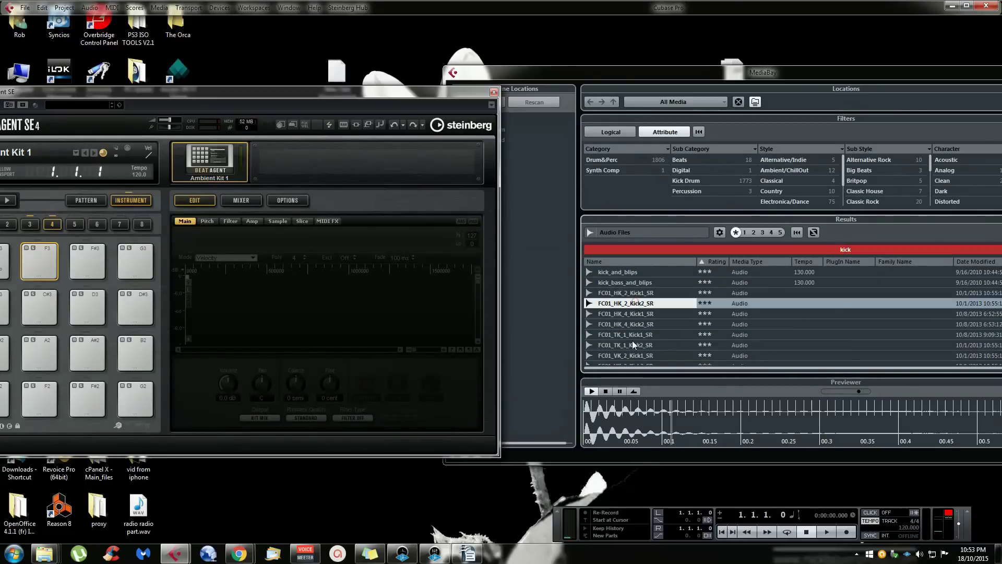
click(633, 338)
click(641, 315)
click(640, 326)
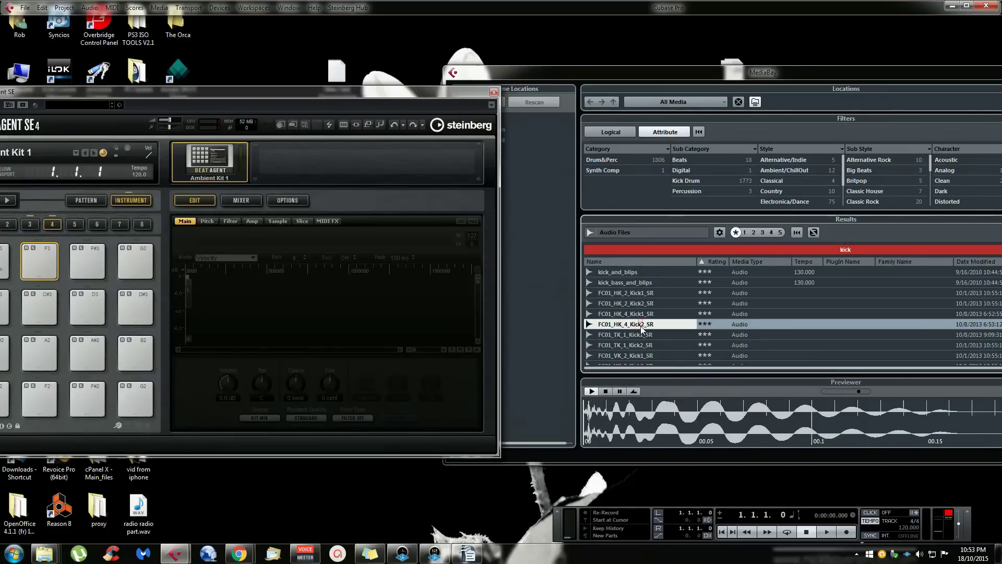
click(640, 332)
click(645, 312)
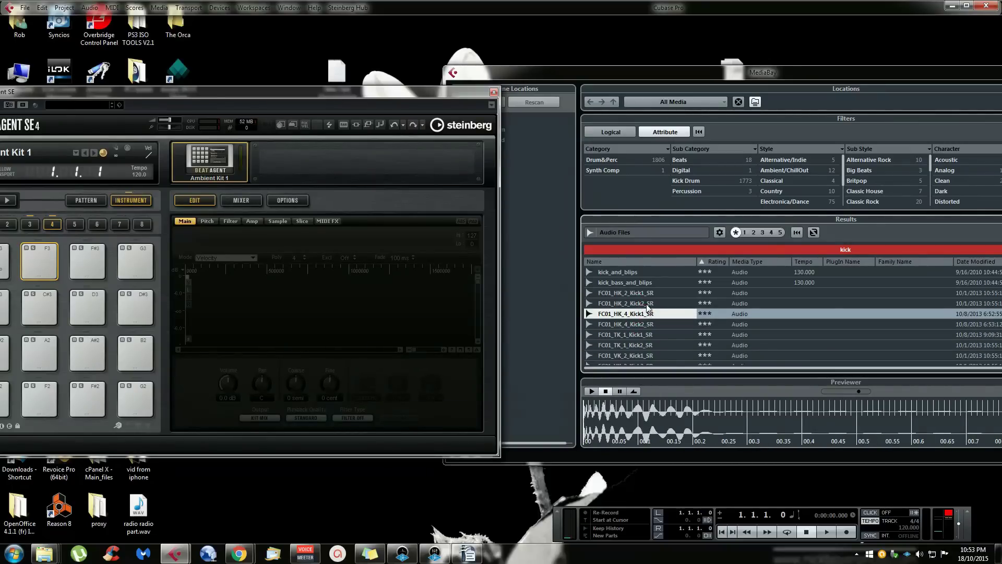
click(648, 307)
click(646, 323)
click(643, 333)
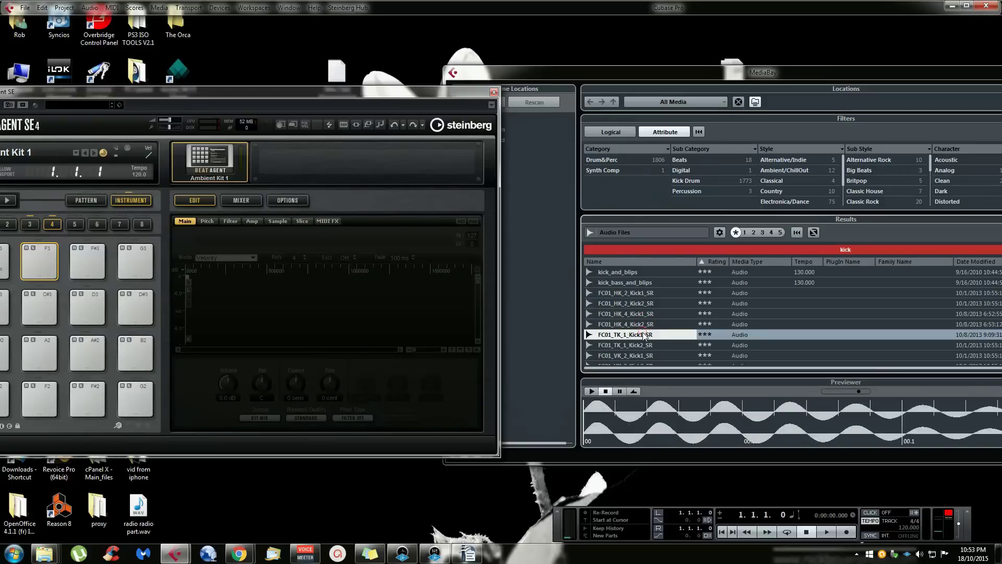
click(643, 344)
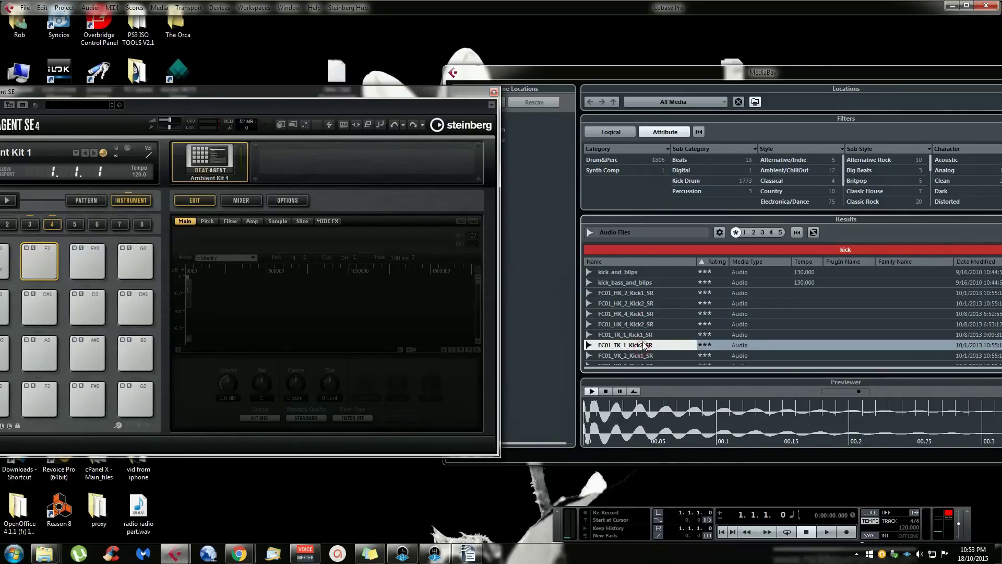
scroll(643, 352, down, 1)
click(646, 337)
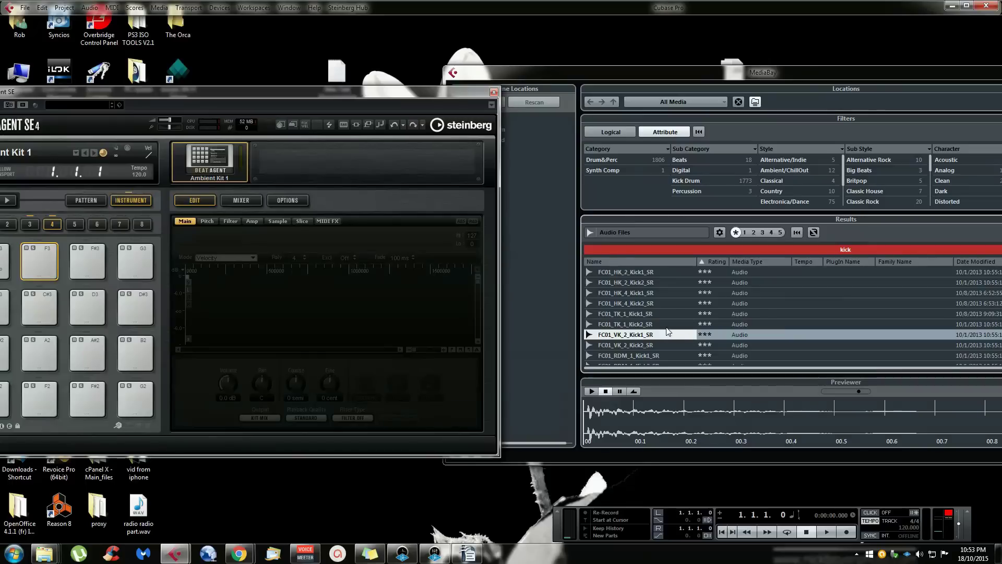
click(629, 324)
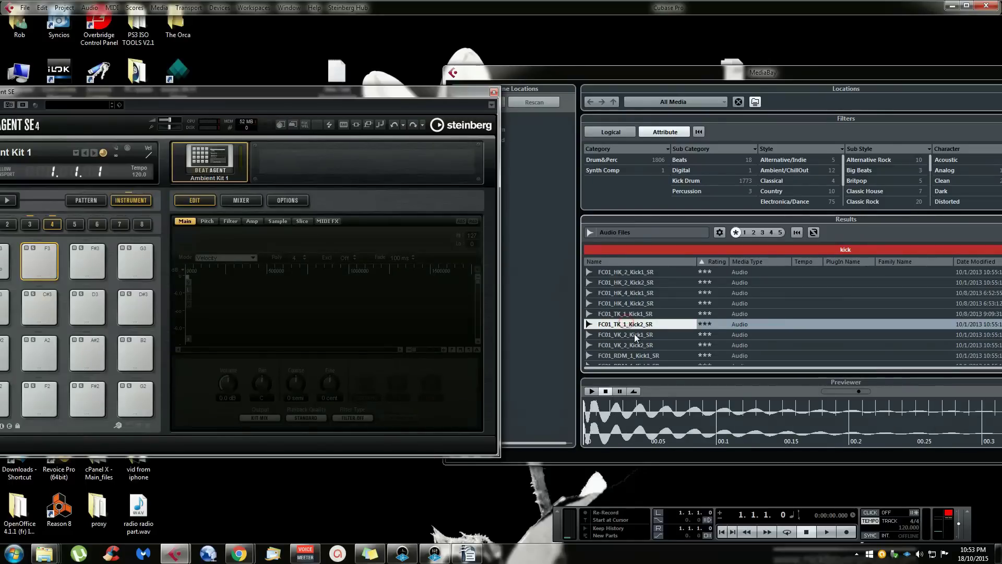
shift+click(635, 333)
click(640, 294)
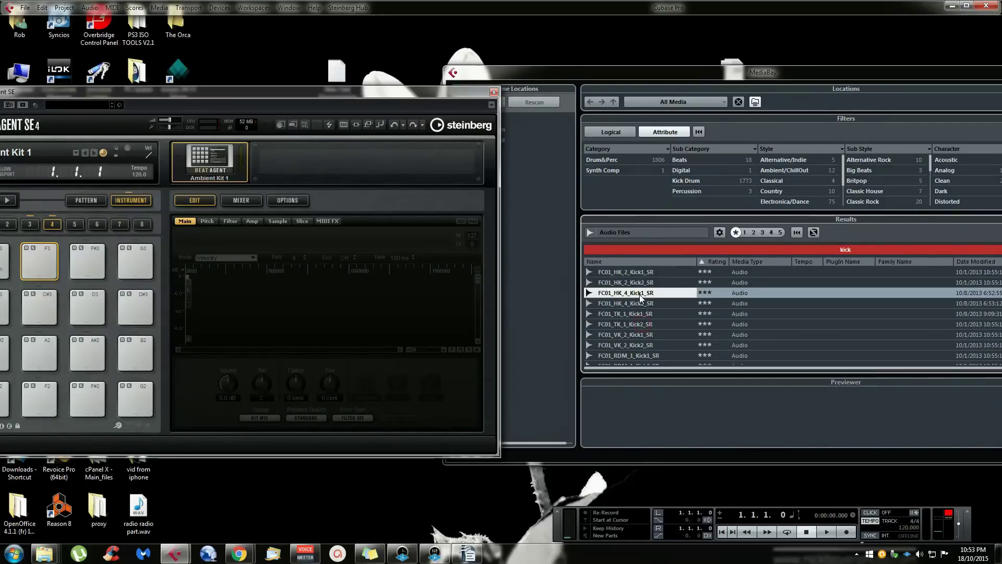
click(643, 284)
click(643, 293)
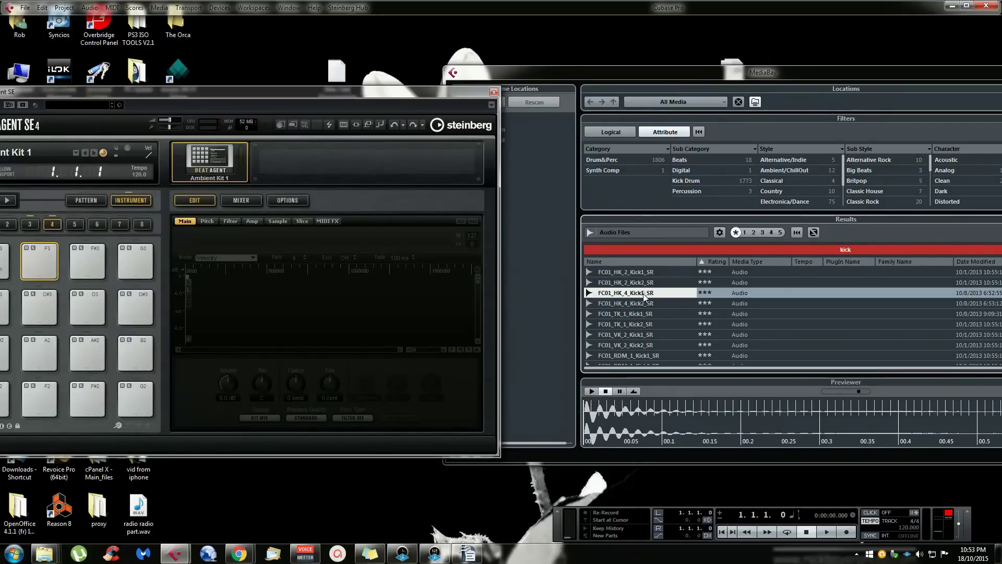
click(642, 303)
Select FC01_HK_4_Kick1_SR, FC01_VK_2_Kick1_SR and FC01_VK_2_Kick2_SR together, and reposition the Groove Agent SE window to show all its pads
click(642, 293)
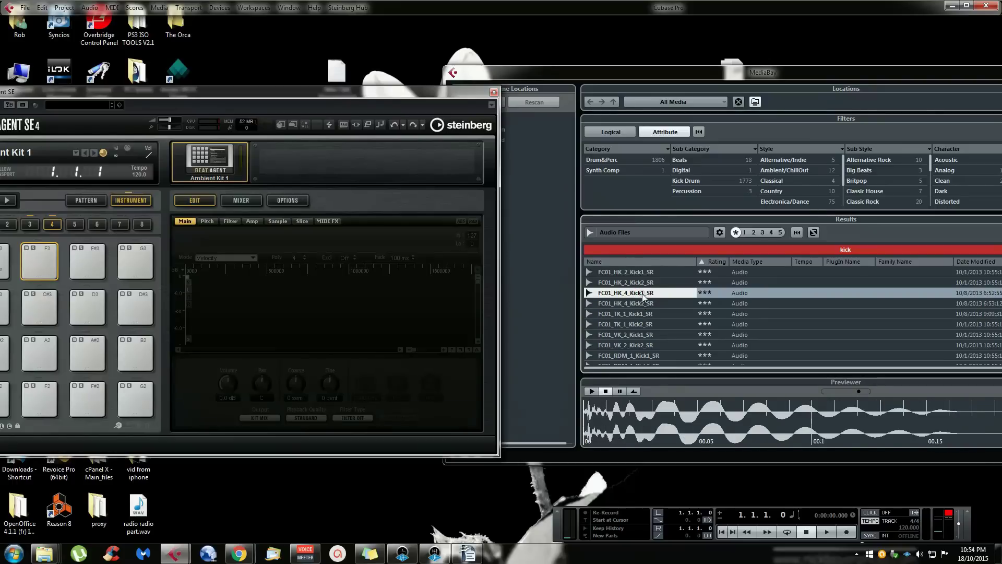
ctrl+click(638, 334)
ctrl+click(637, 346)
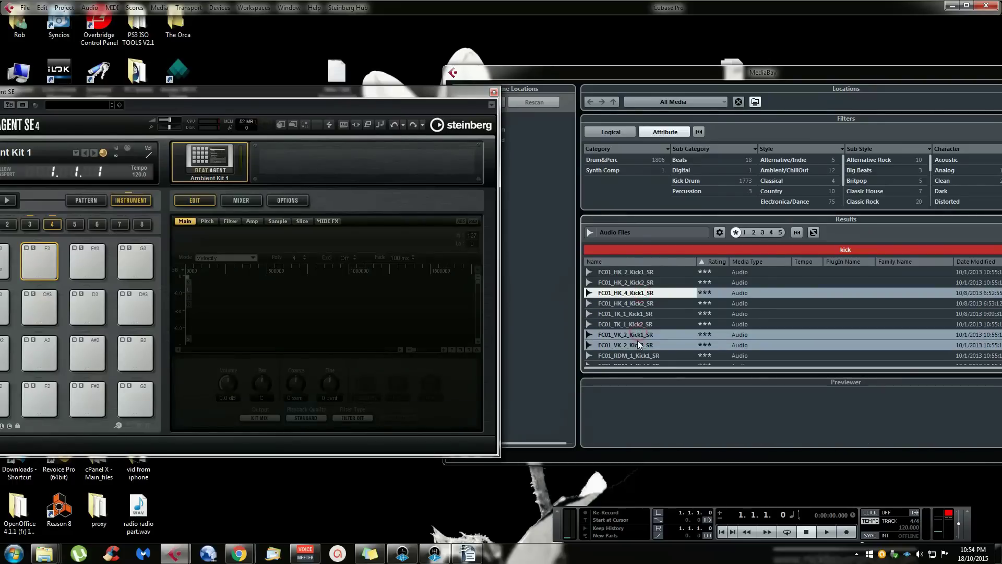
drag(328, 96, 415, 91)
Load the three selected kick samples onto separate pads F3, F#3 and G3
drag(634, 291, 128, 246)
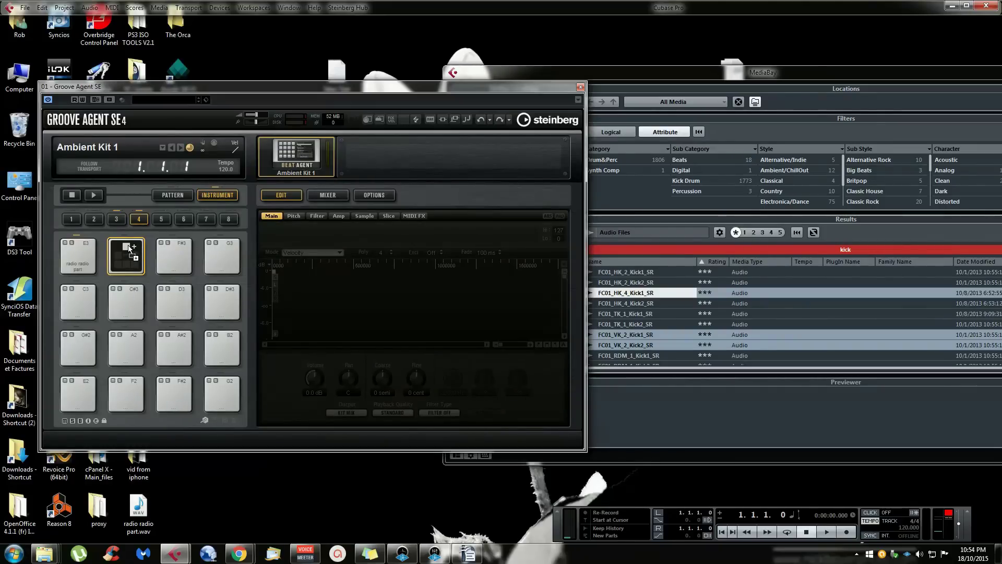
drag(128, 246, 130, 266)
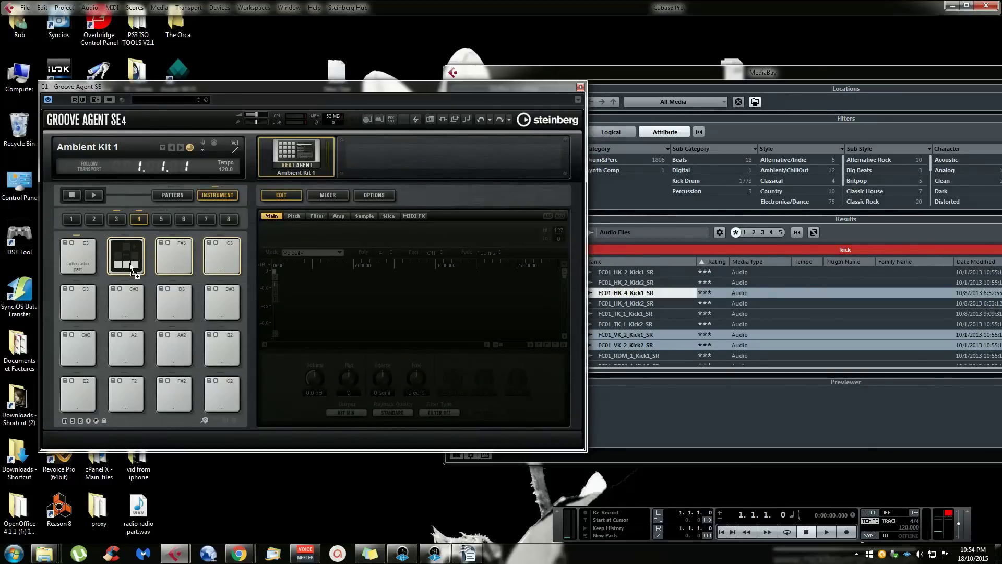
drag(130, 267, 130, 267)
Audition the kick samples on pads F3, F#3 and G3
click(168, 257)
click(230, 255)
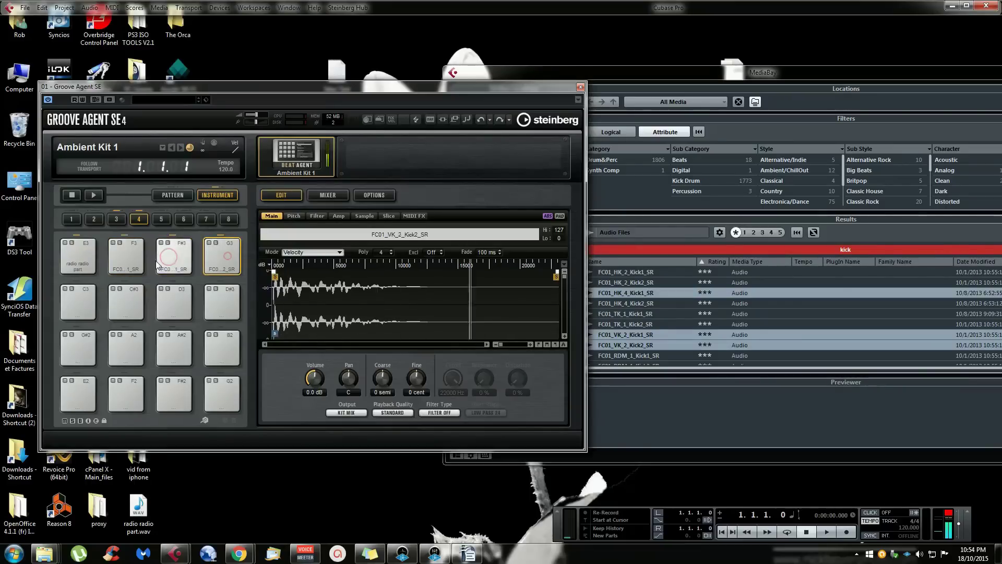
click(172, 258)
click(171, 257)
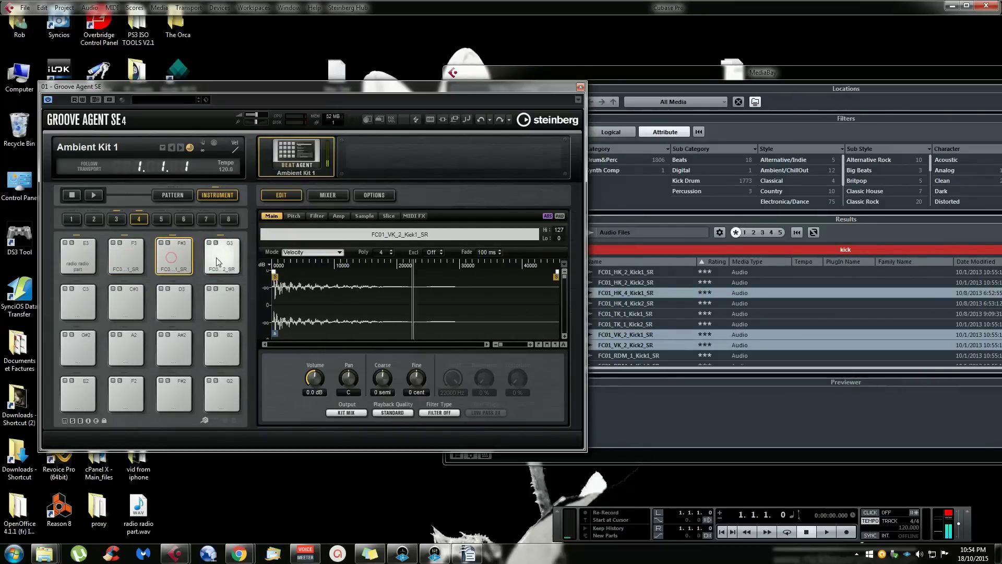
click(142, 257)
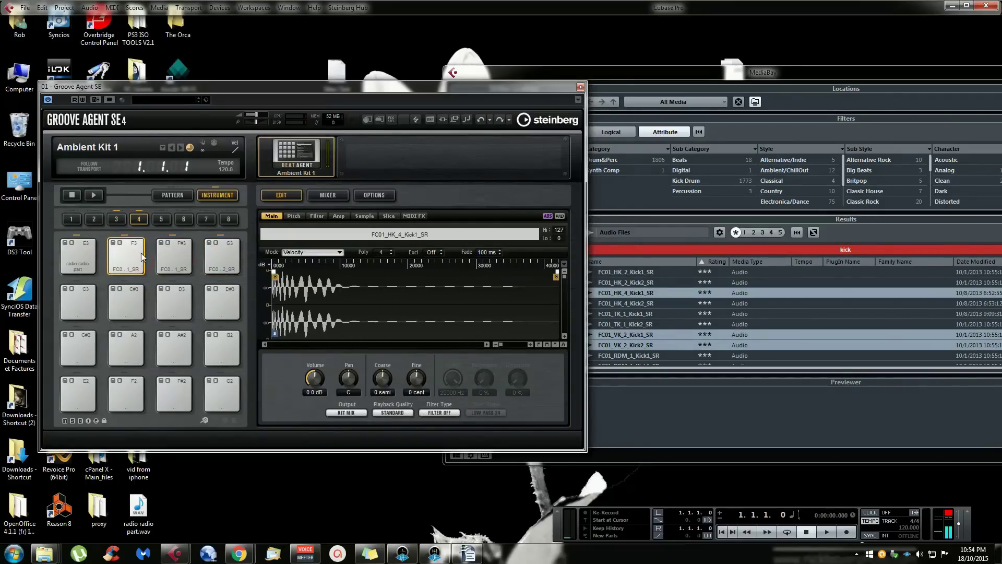
Reset pads F3, F#3 and G3 to clear their kick samples
shift+click(222, 252)
right_click(222, 252)
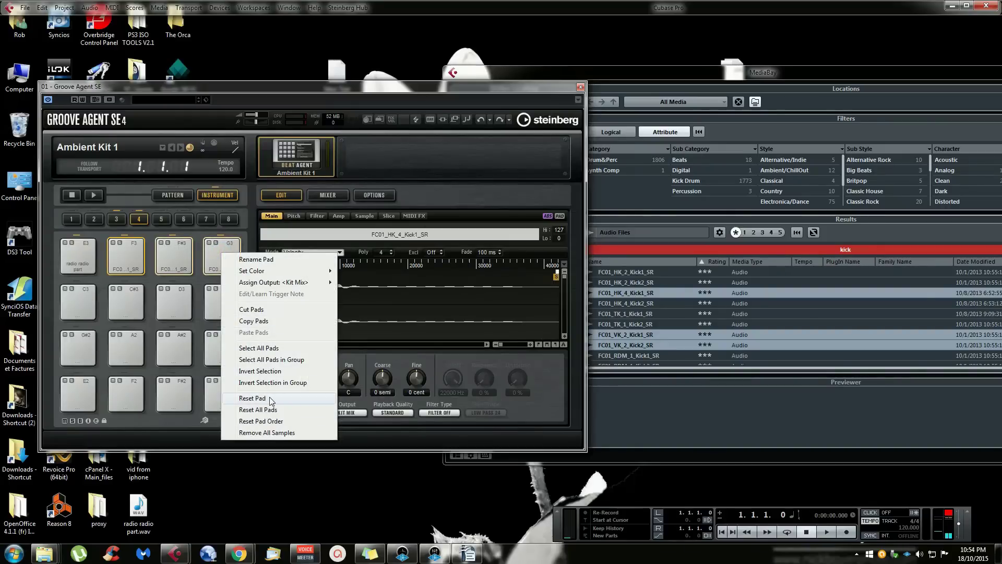
click(253, 398)
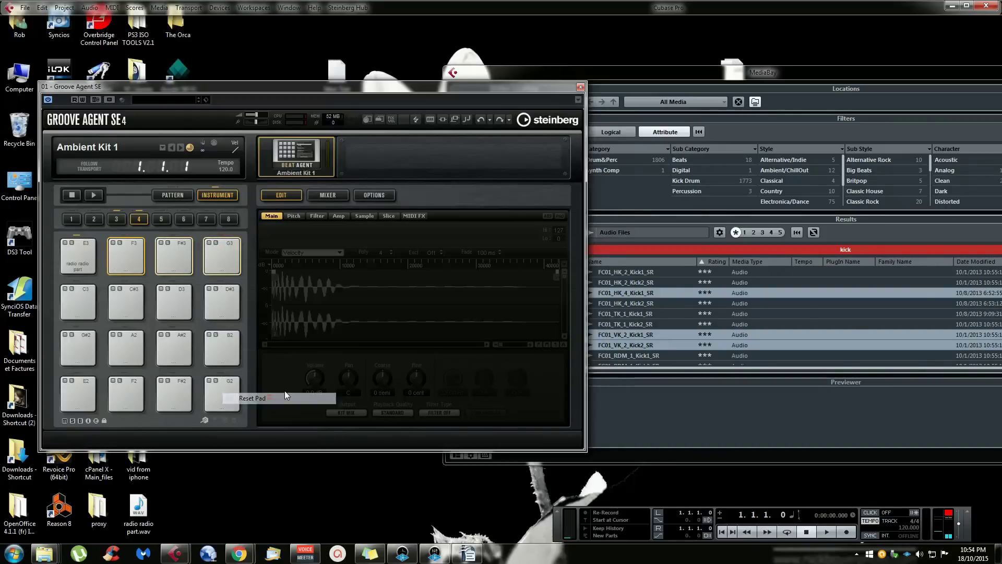
Replace FC01_VK_2_Kick1_SR with FC01_TK_1_Kick2_SR in the sample selection, and stack the three selected kicks on the single pad F3
ctrl+click(644, 334)
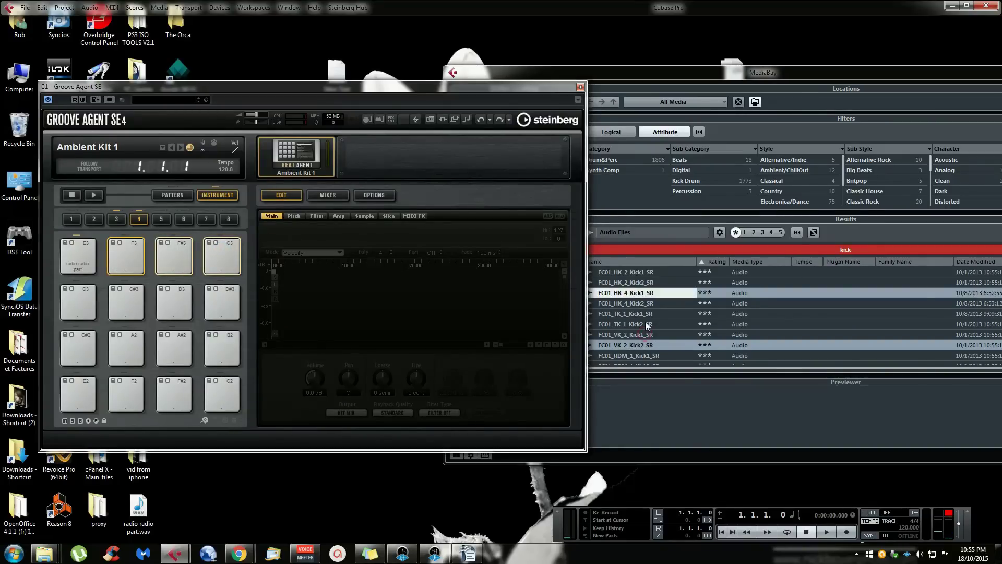
ctrl+click(646, 324)
drag(651, 294, 126, 249)
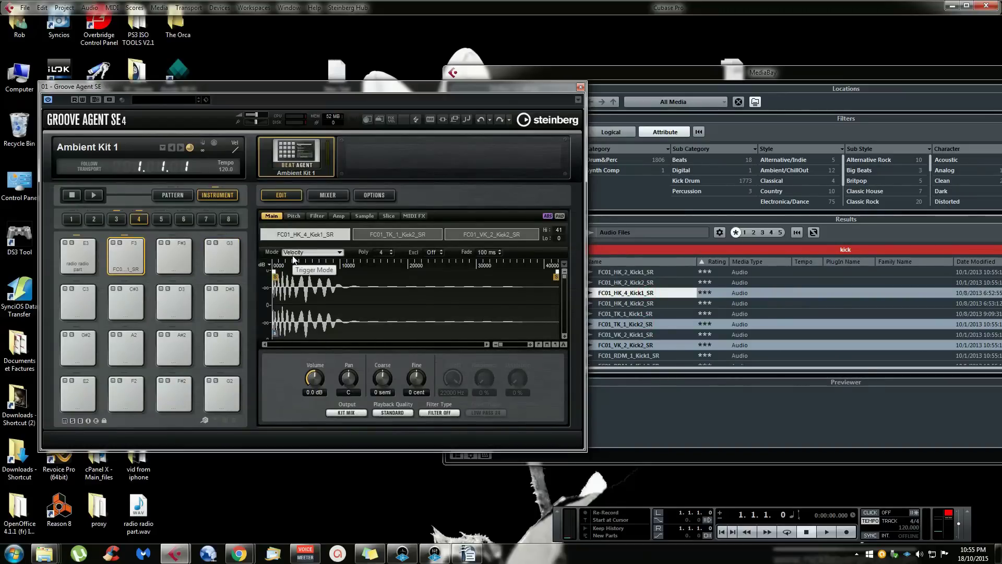
Play pad F3 repeatedly at low, medium and high velocities to compare its three velocity-switched kick samples
click(129, 252)
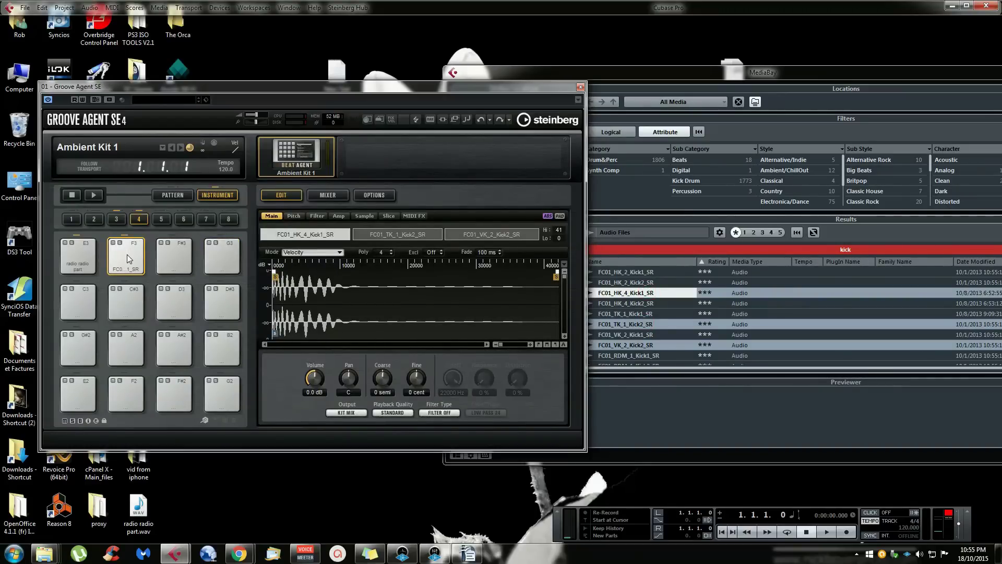
click(126, 266)
click(124, 270)
click(128, 267)
click(126, 269)
click(127, 268)
click(127, 262)
click(129, 245)
click(130, 242)
click(129, 253)
click(128, 261)
click(127, 270)
click(130, 252)
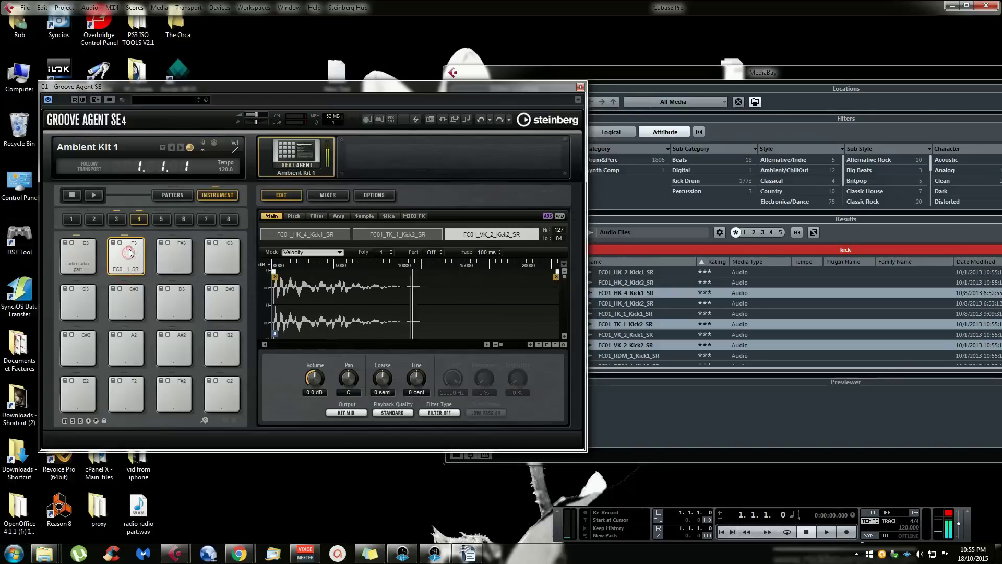
click(130, 270)
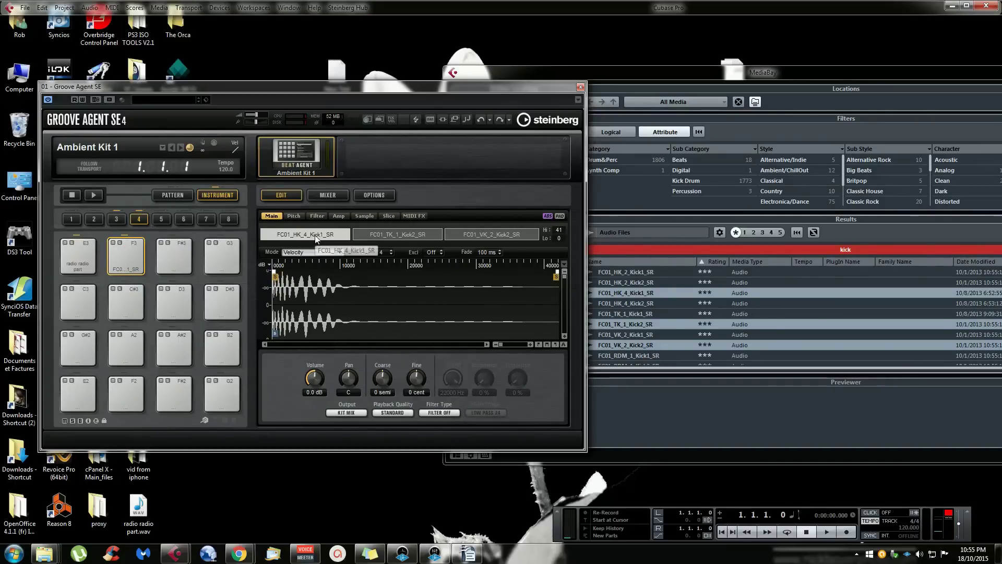
click(130, 267)
click(131, 259)
click(133, 245)
click(131, 258)
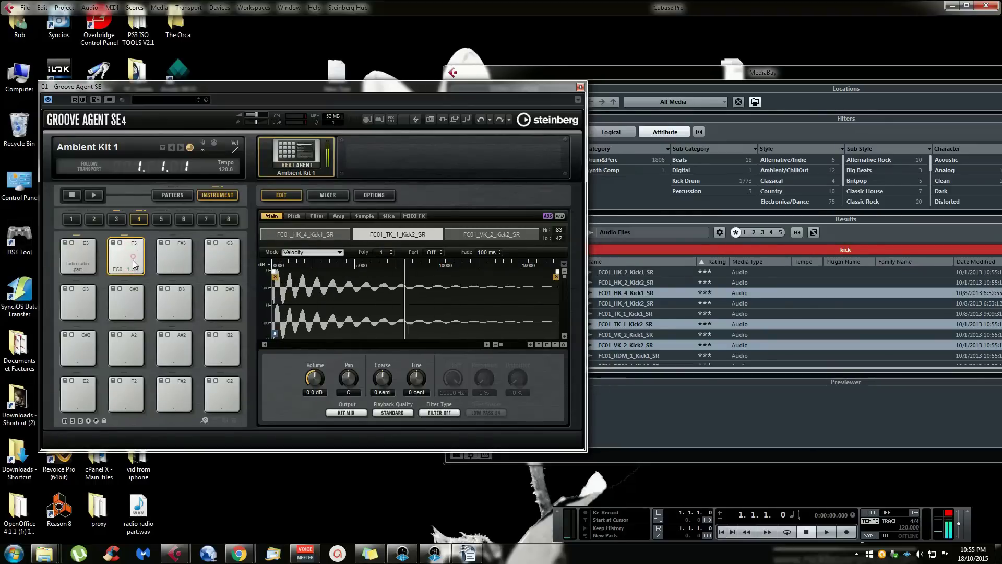
click(129, 267)
Lower the upper velocity limit of FC01_HK_4_Kick1_SR to 38 and audition pad F3 across the velocity ranges
mouse_move(349, 234)
mouse_down()
mouse_move(428, 234)
mouse_move(319, 234)
mouse_move(344, 234)
mouse_up()
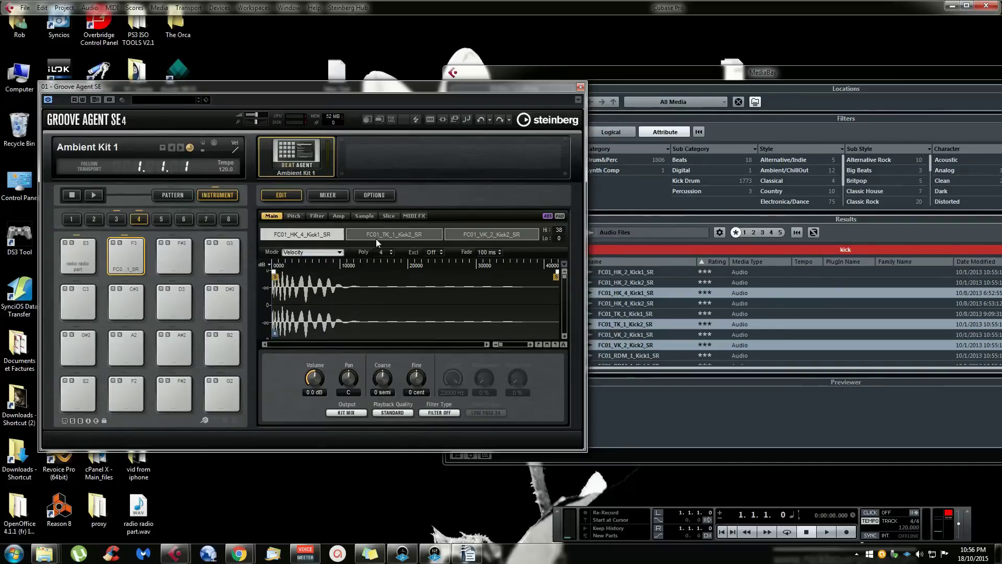
click(125, 253)
click(134, 243)
click(132, 253)
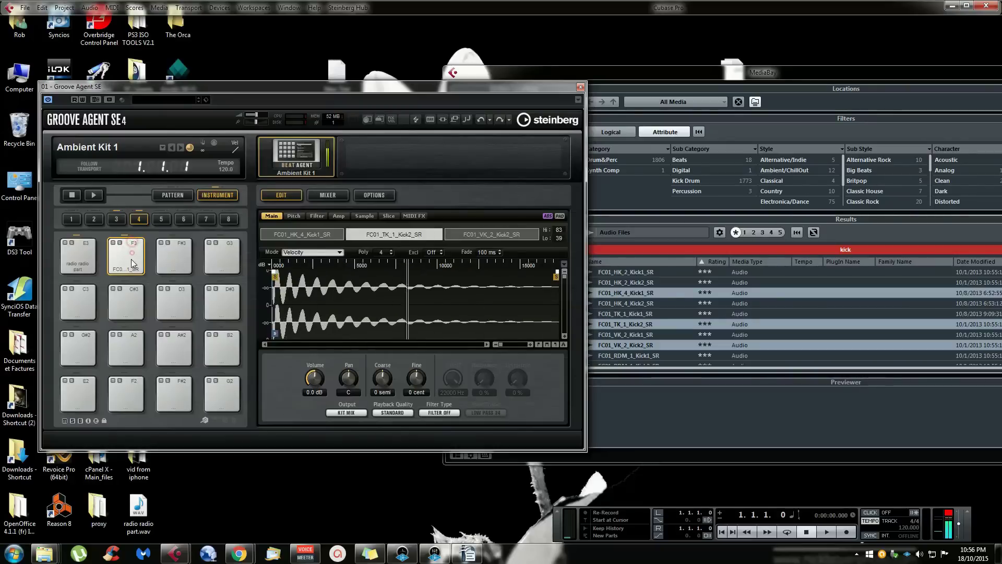
click(131, 267)
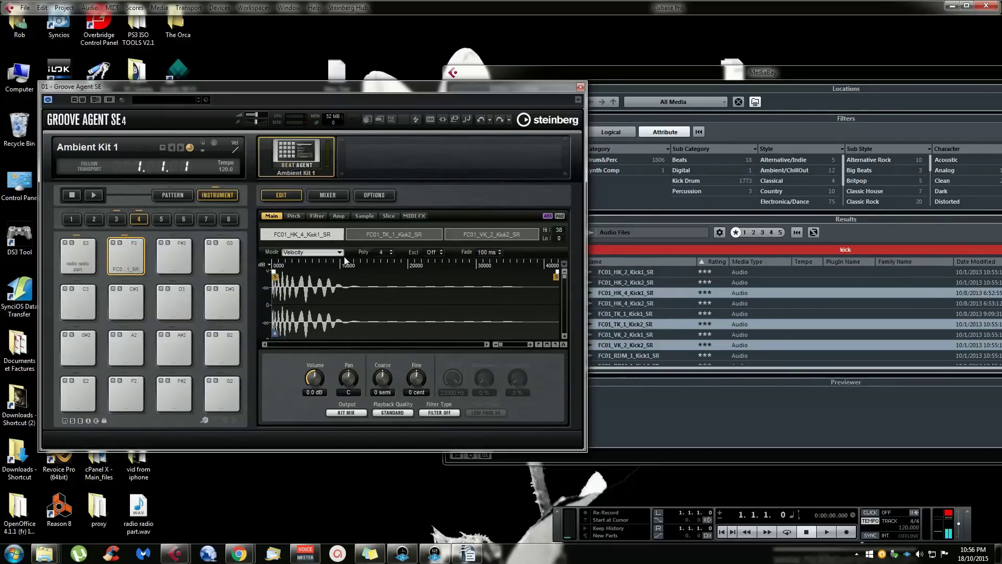
Set pad F3's trigger mode to Layer and audition the stacked kicks
click(325, 253)
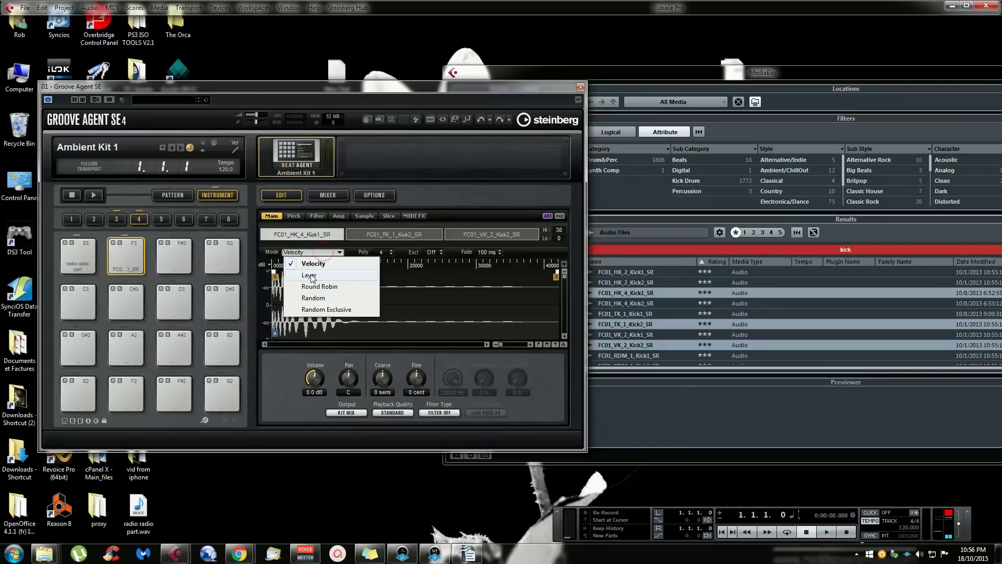
click(309, 272)
click(129, 254)
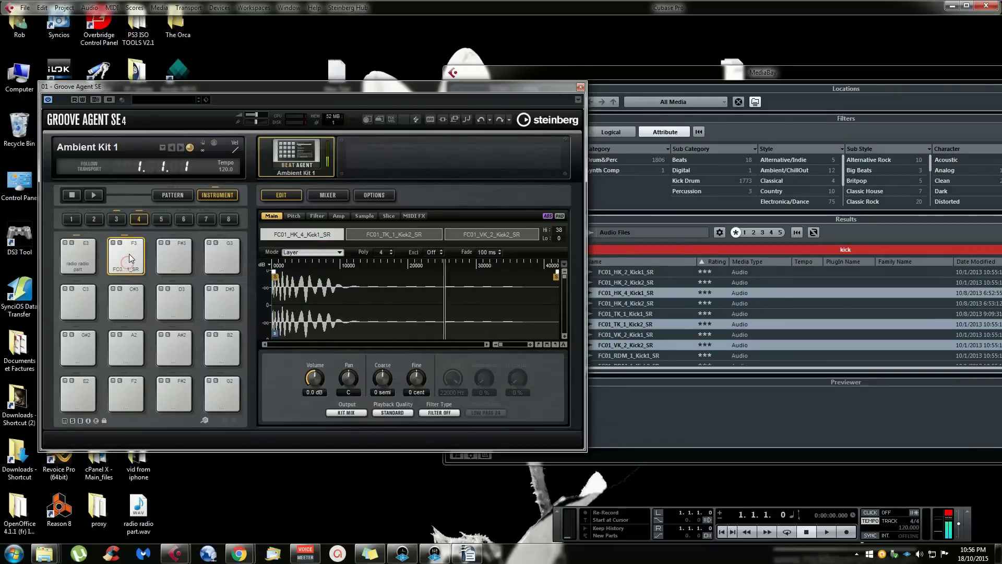
click(129, 252)
click(134, 248)
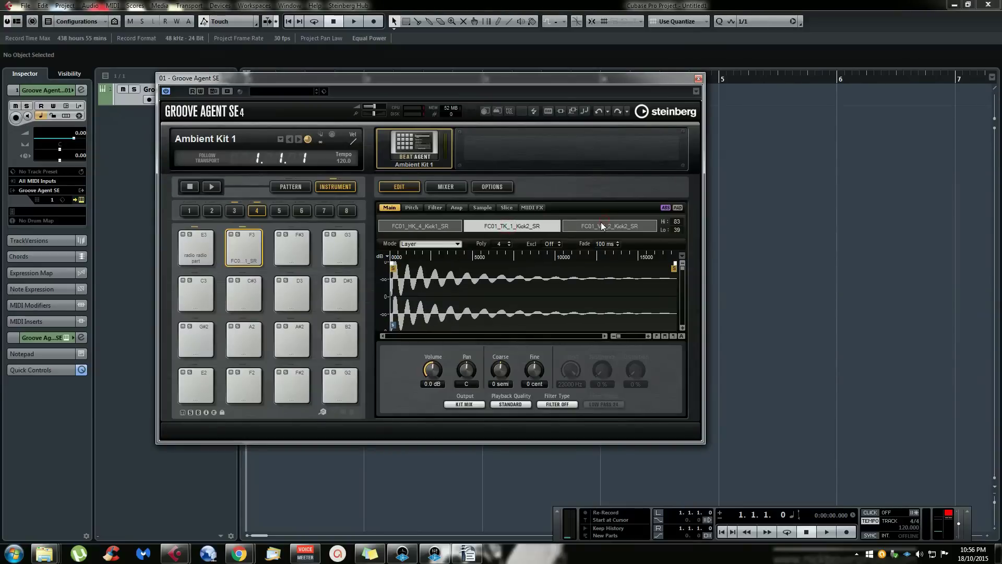
Examine the waveforms of the three kick samples layered on pad F3, ending on FC01_HK_4_Kick1_SR
click(602, 223)
click(509, 226)
click(441, 227)
click(512, 226)
click(612, 226)
click(507, 231)
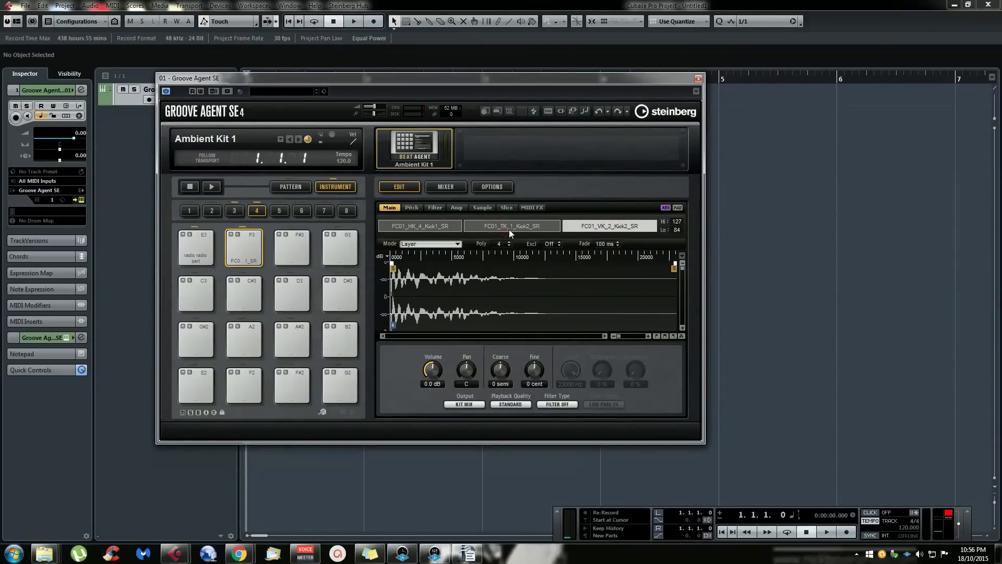
click(435, 230)
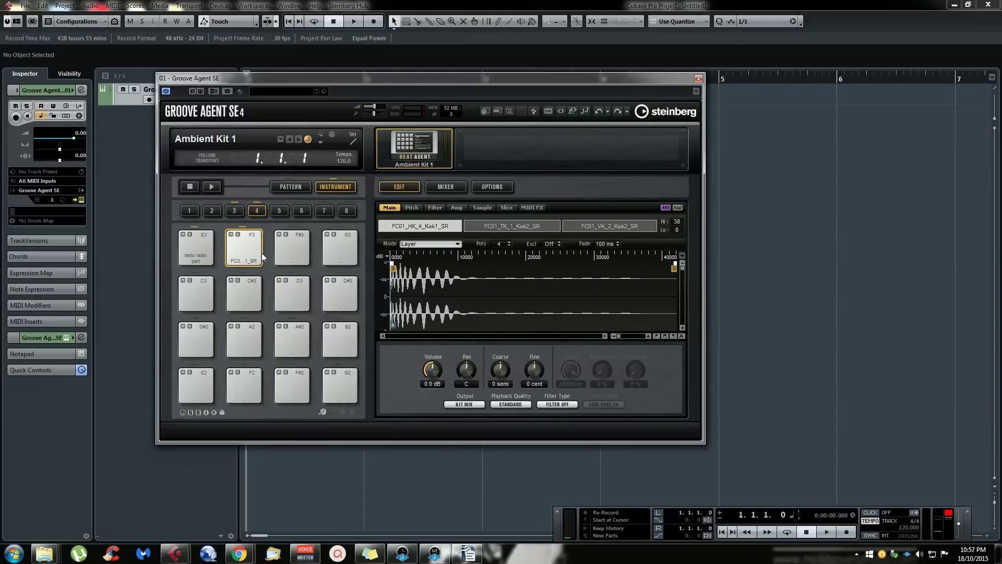
Restrict pad F3's editing scope to selected samples and review each kick's individual settings, ending on FC01_HK_4_Kick1_SR
click(677, 208)
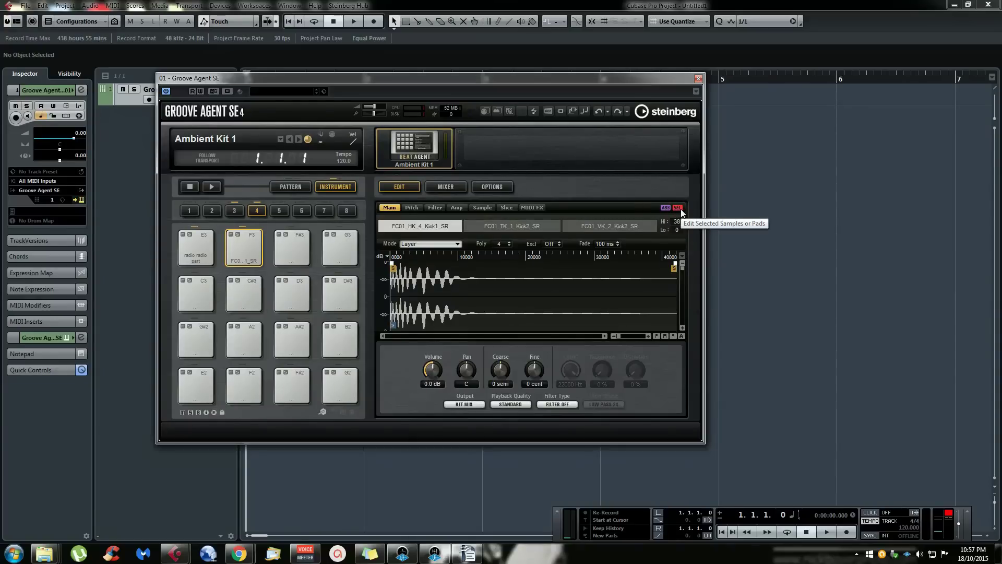
click(519, 229)
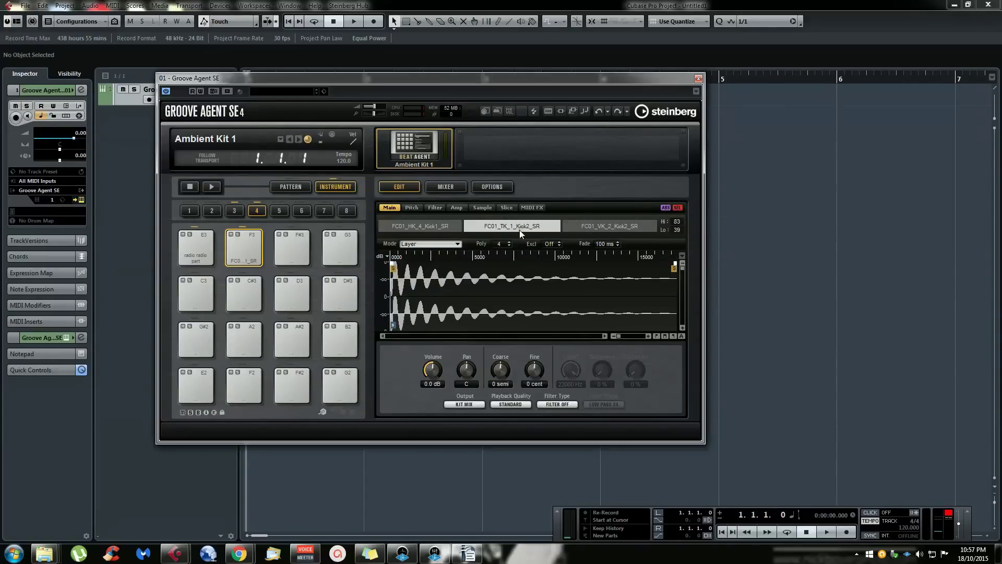
click(588, 227)
click(444, 230)
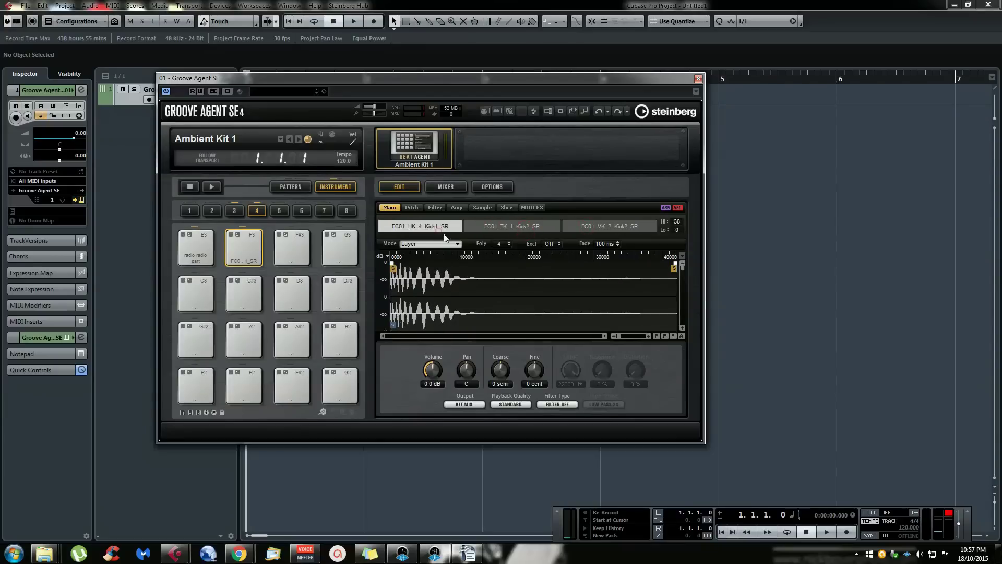
click(510, 228)
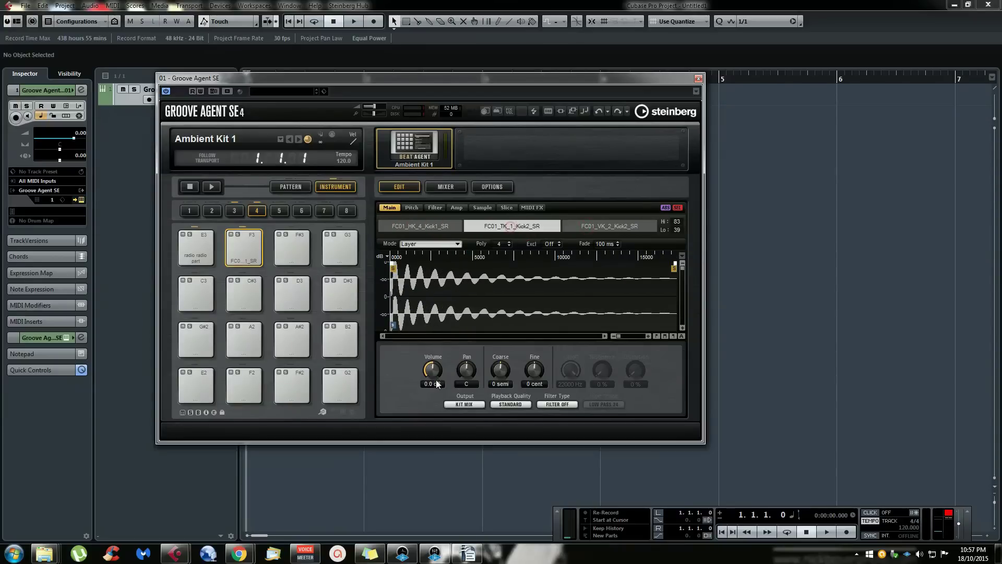
click(619, 229)
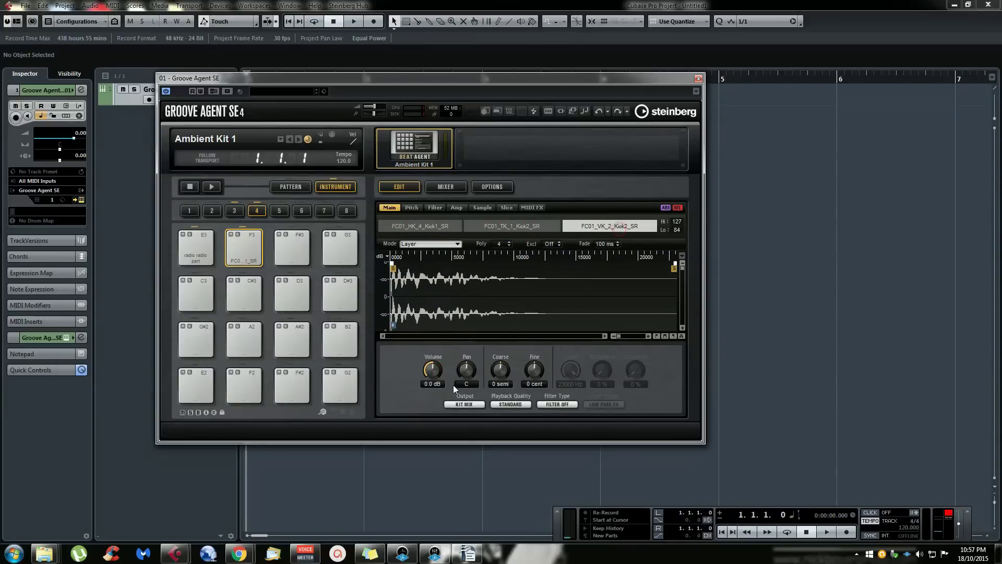
click(401, 228)
Play pad F3 several times to hear the three kicks sounding together
click(235, 245)
click(249, 243)
click(252, 239)
click(253, 238)
click(253, 238)
click(254, 237)
click(253, 237)
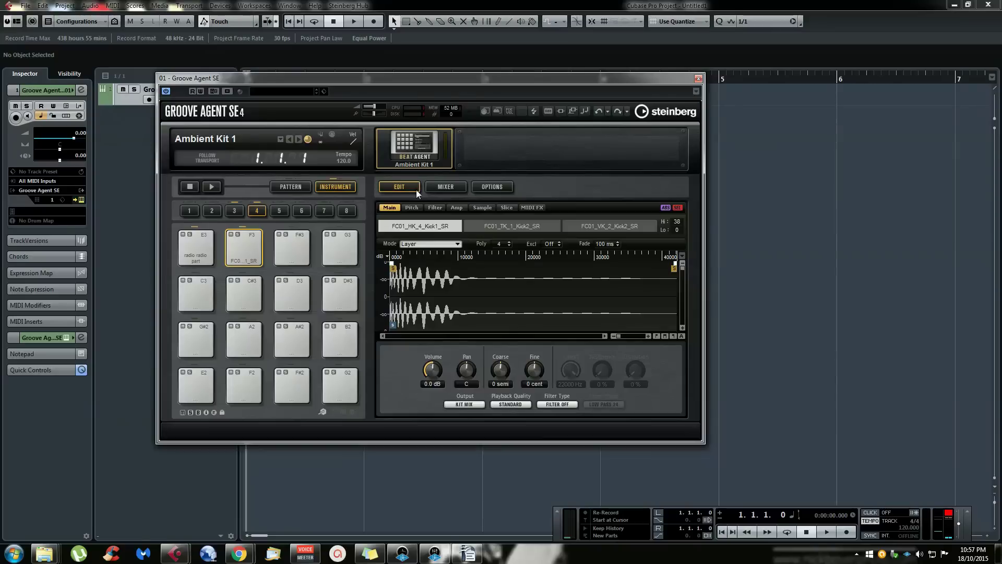
Look over Groove Agent SE's mixer and options pages, and return to the sample editor
click(477, 186)
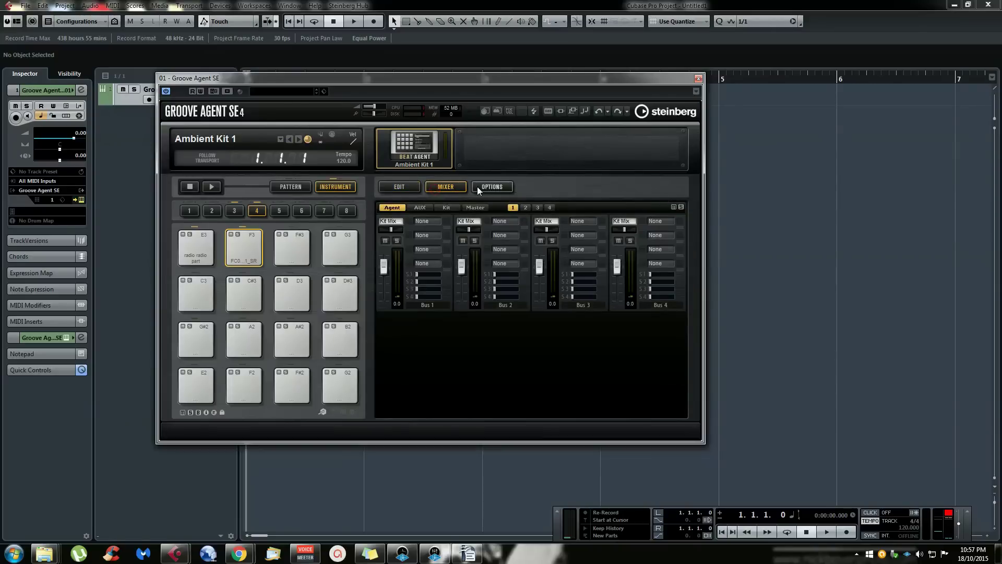
click(437, 188)
click(401, 191)
click(459, 185)
click(491, 186)
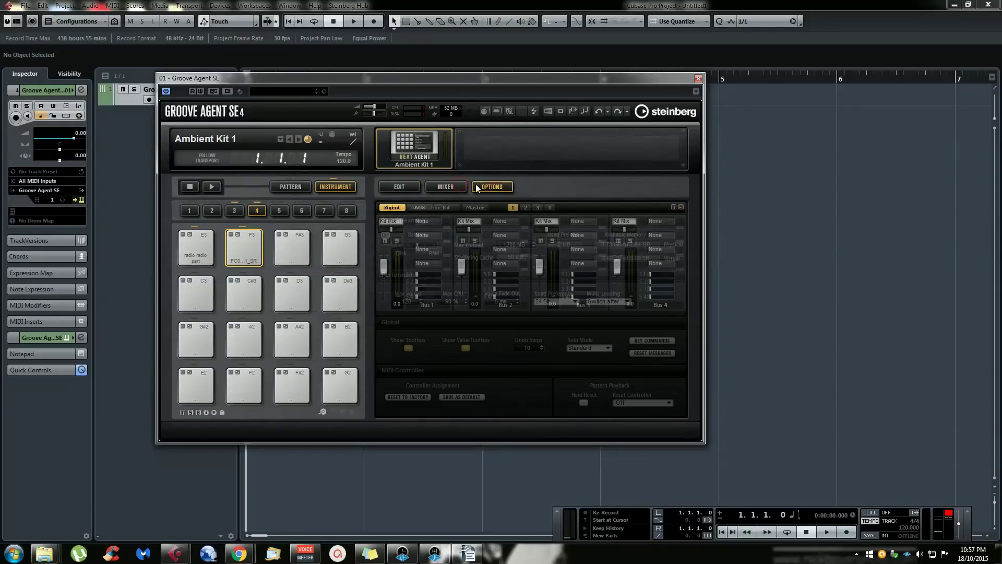
click(397, 186)
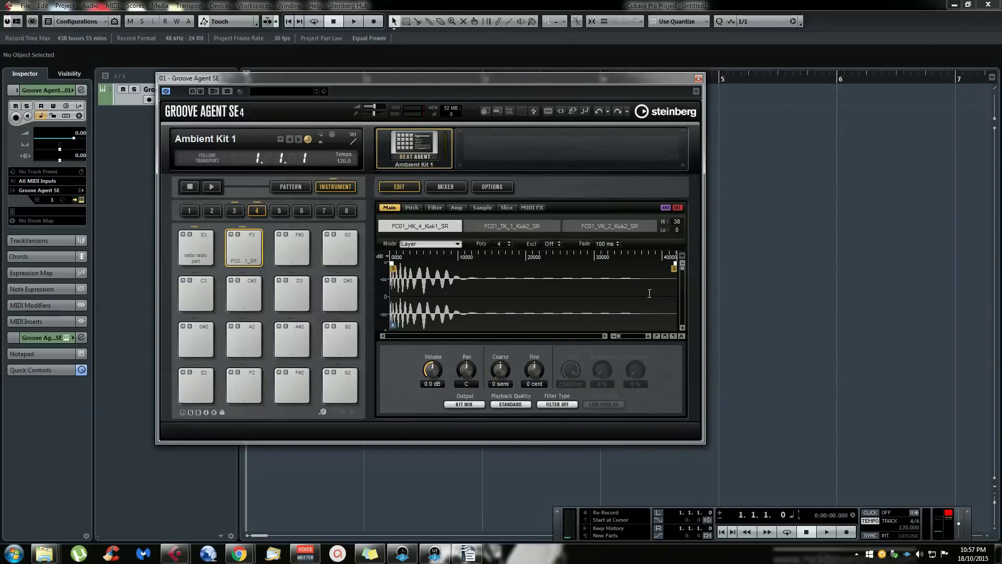
Audition pad F3 and lower the start node of FC01_HK_4_Kick1_SR's pitch envelope to a level of about -94 %
click(410, 208)
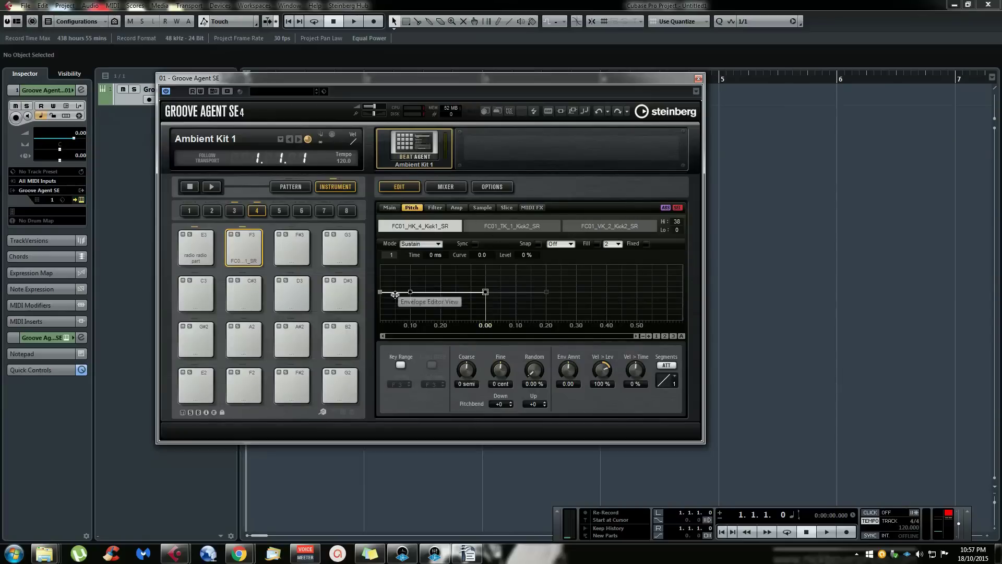
click(252, 247)
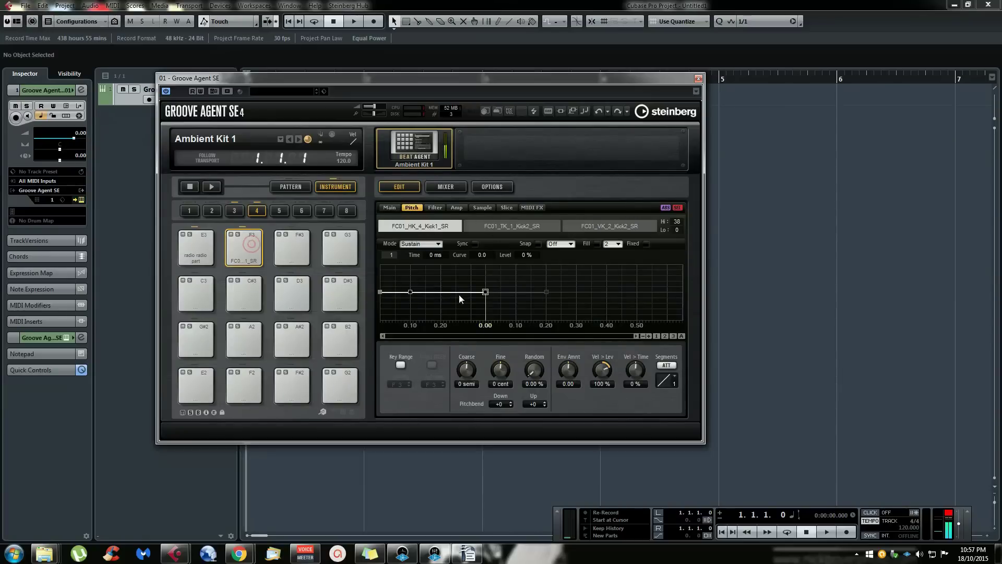
drag(381, 294, 381, 319)
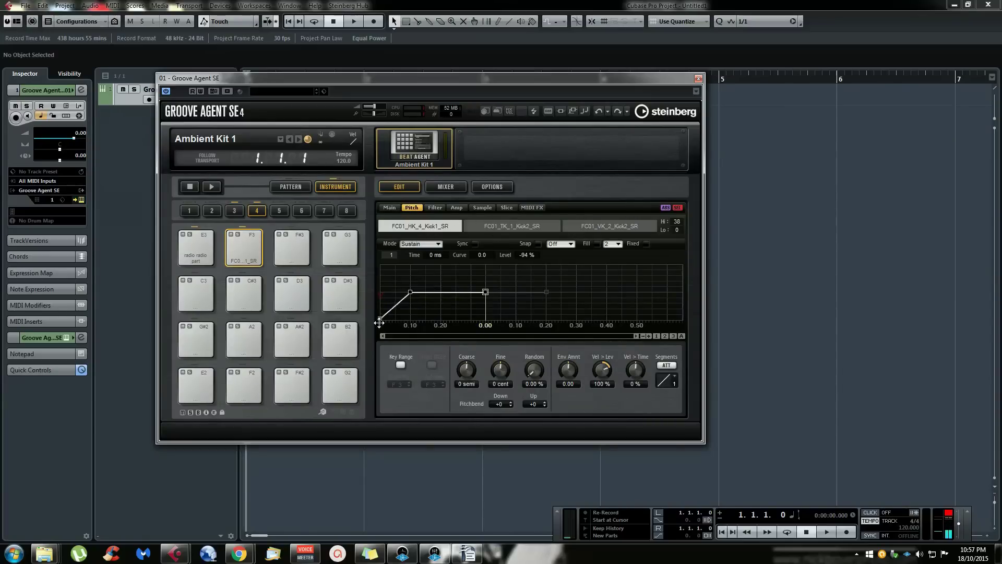
Try FC01_HK_4_Kick1_SR's pitch envelope with amount 60 and the sustain node at 100 %, lowering the node to about 10 % while auditioning pad F3
drag(485, 292, 481, 264)
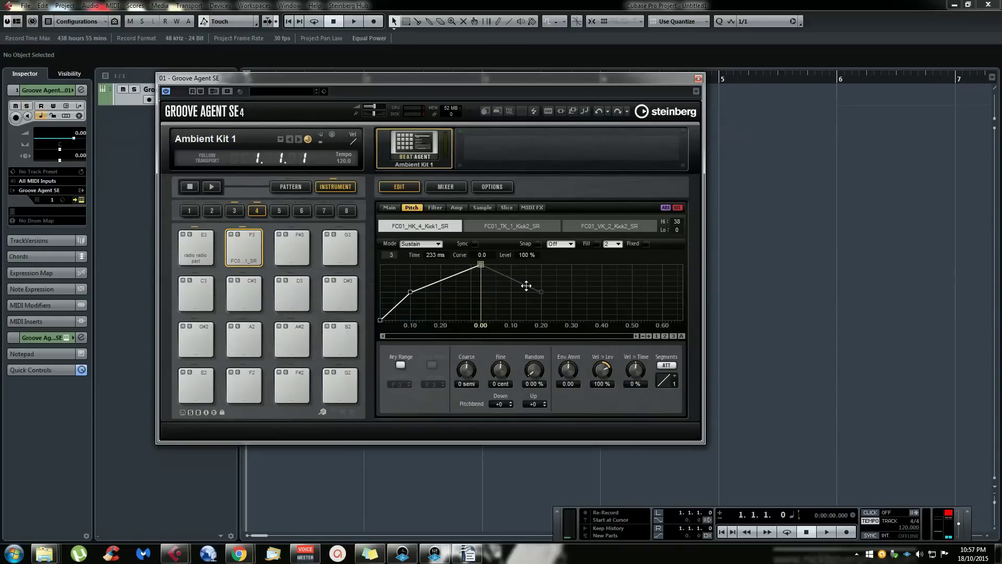
drag(569, 373, 568, 304)
click(246, 248)
click(251, 246)
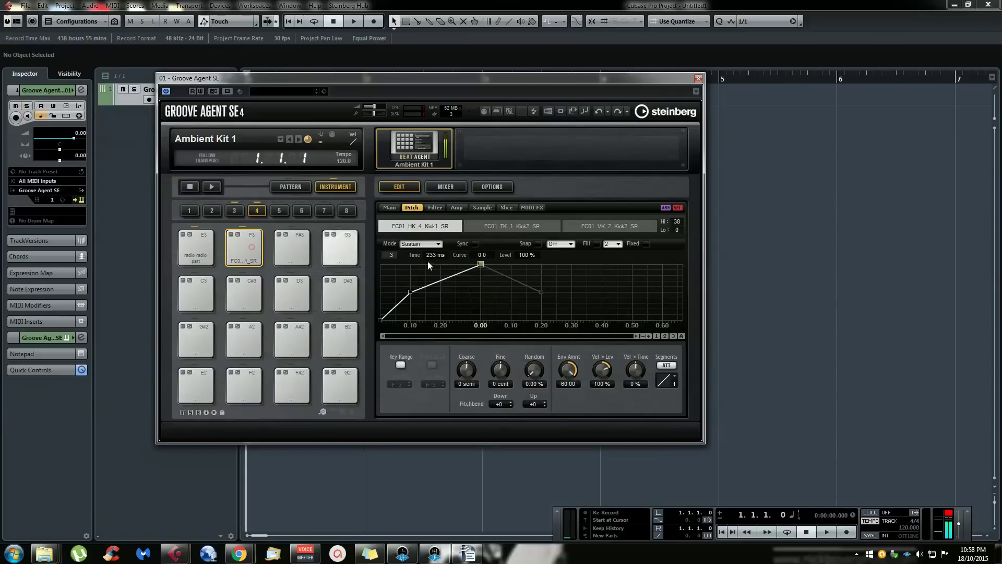
drag(481, 264, 476, 289)
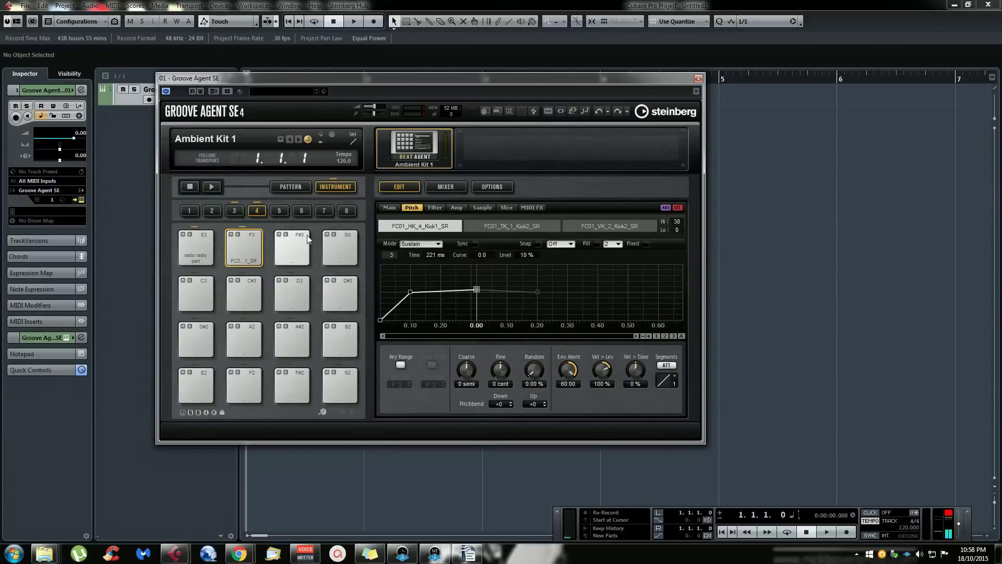
click(255, 250)
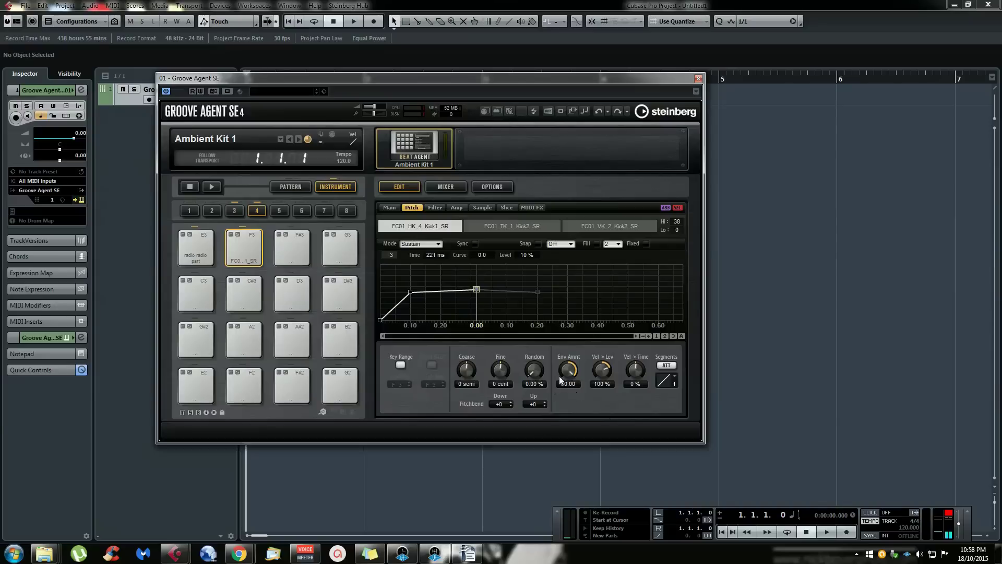
Reset the pitch envelope amount to 0 and undo the changes to the pitch envelope nodes
ctrl+click(572, 371)
click(600, 113)
click(600, 114)
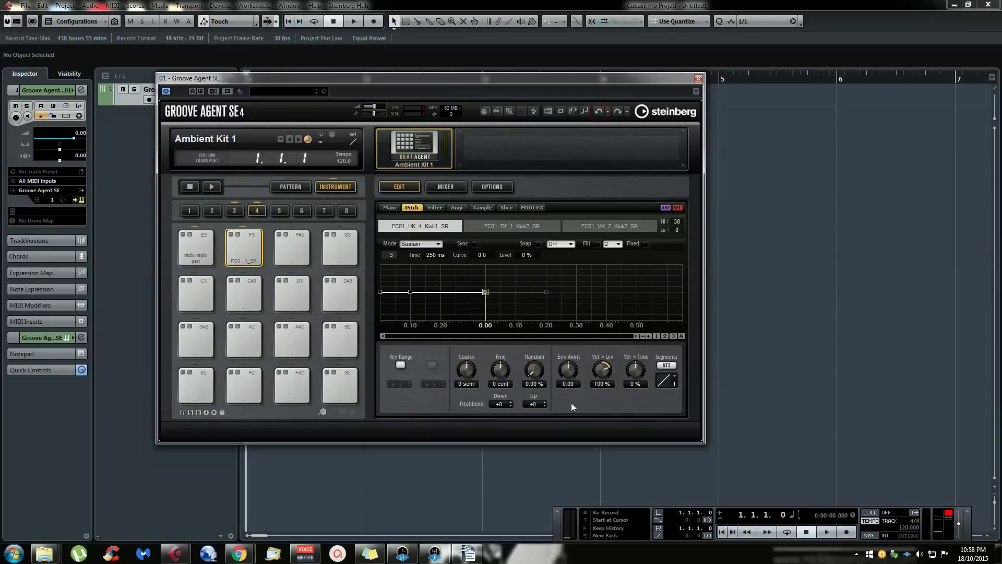
Apply a Tube Drive filter to FC01_HK_4_Kick1_SR with cutoff about 1874 Hz, resonance 38 % and distortion 34 %, auditioning pad F3
click(434, 206)
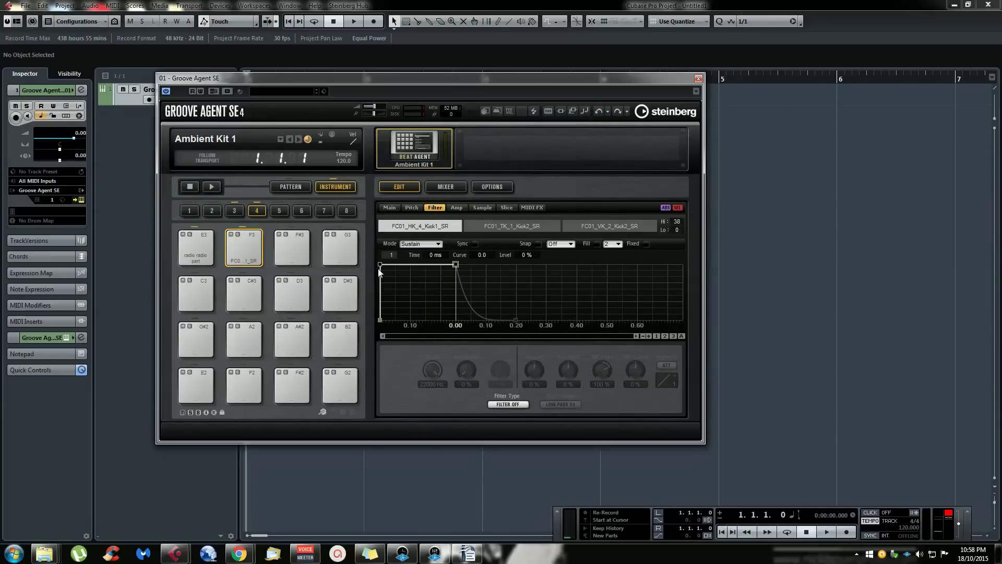
click(493, 406)
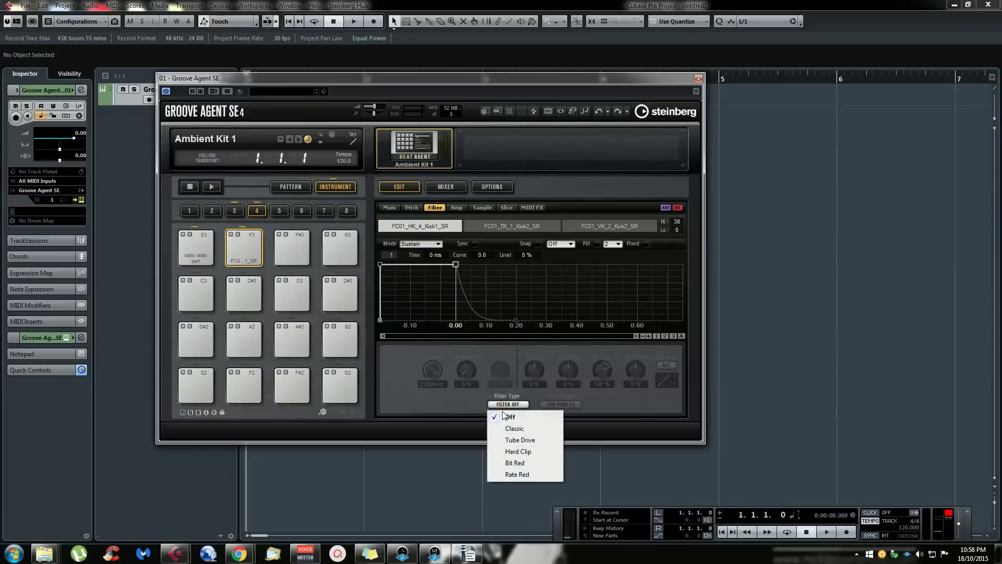
click(525, 441)
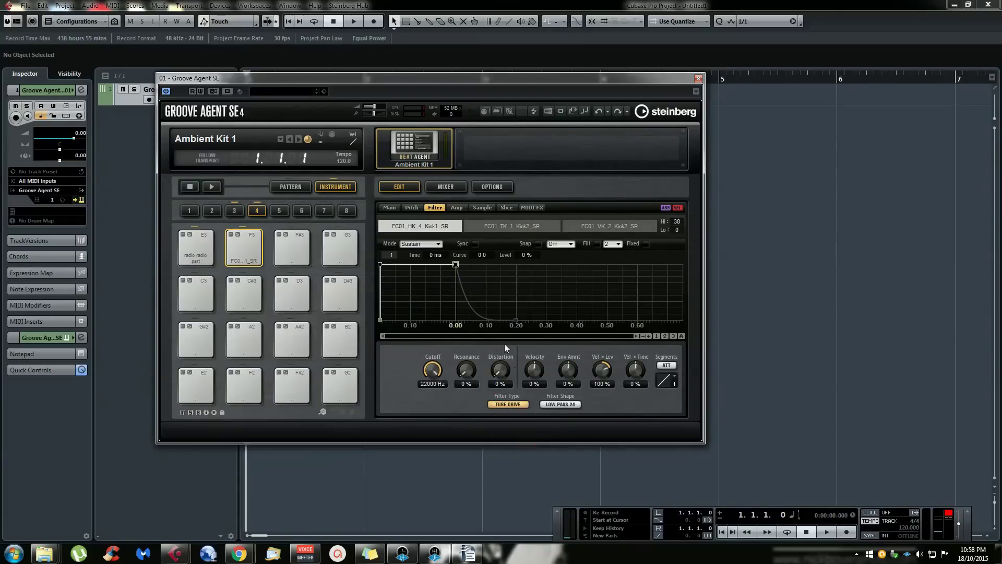
click(240, 252)
click(252, 242)
click(252, 237)
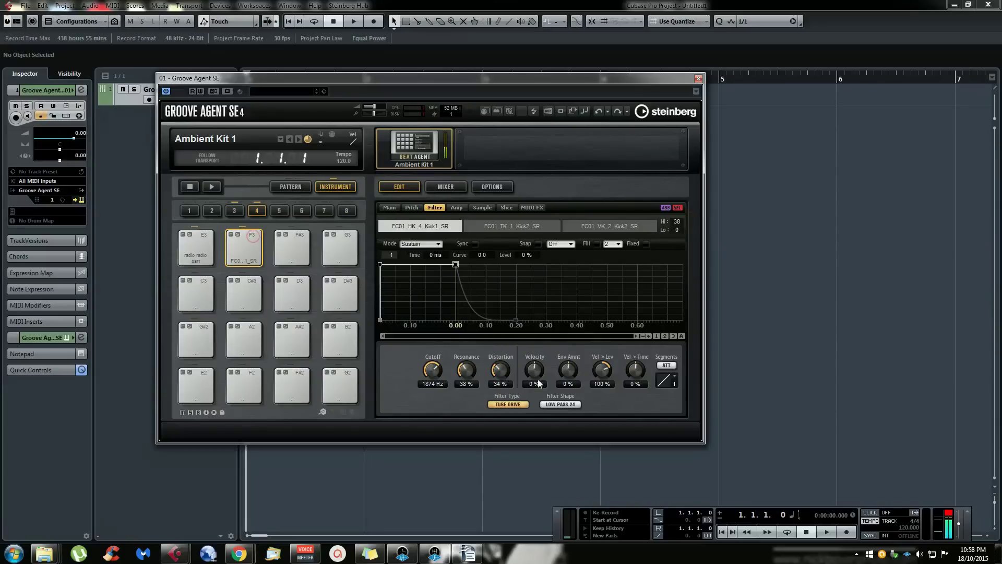
Raise the filter cutoff to about 4720 Hz, try distortion up to 100 % while auditioning pad F3, and return distortion to 0 %
drag(499, 369, 494, 355)
click(252, 255)
drag(432, 369, 432, 349)
click(254, 239)
drag(499, 383, 499, 355)
click(260, 238)
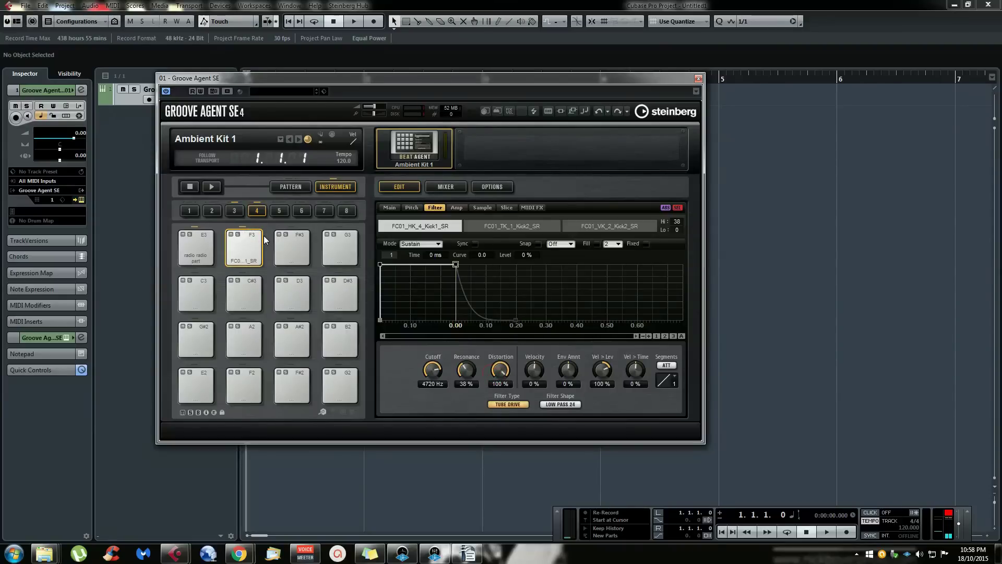
drag(500, 390, 516, 496)
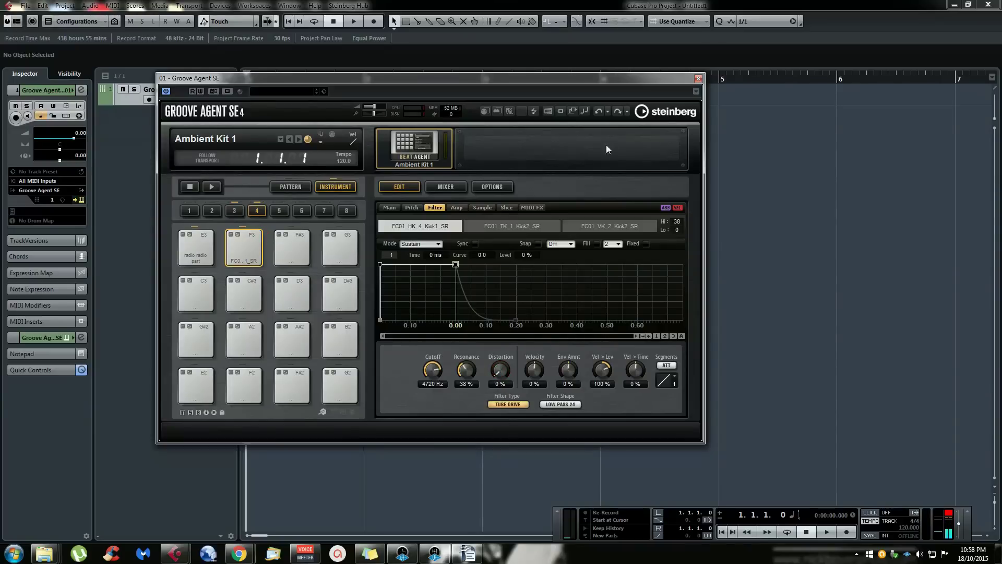
Undo all filter changes on FC01_HK_4_Kick1_SR back to the filter being off
click(598, 111)
click(598, 111)
click(598, 111)
click(598, 111)
click(598, 111)
click(598, 111)
click(598, 112)
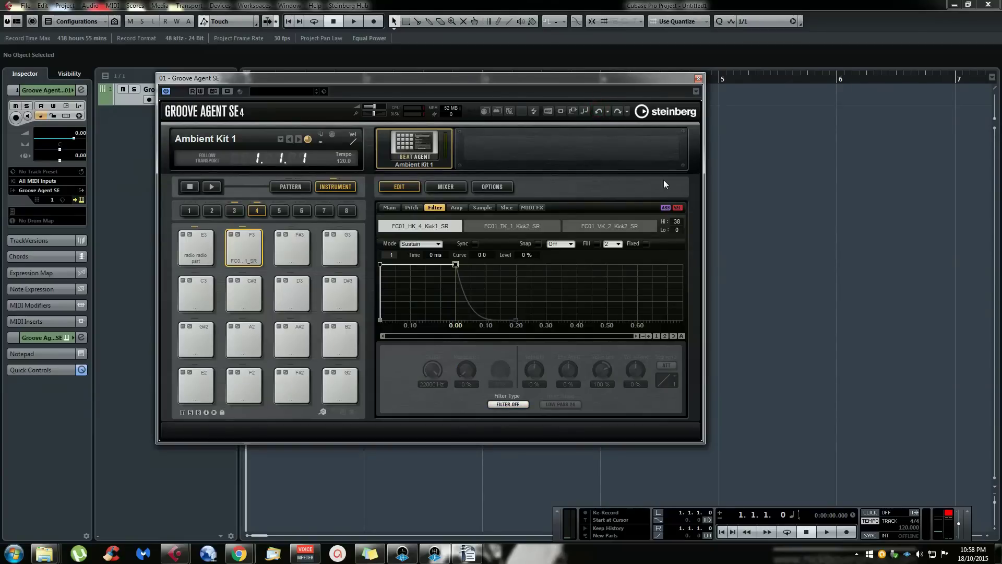
Look over FC01_HK_4_Kick1_SR's amplitude and sample settings, including the available sample playback modes
drag(530, 74, 691, 79)
click(615, 210)
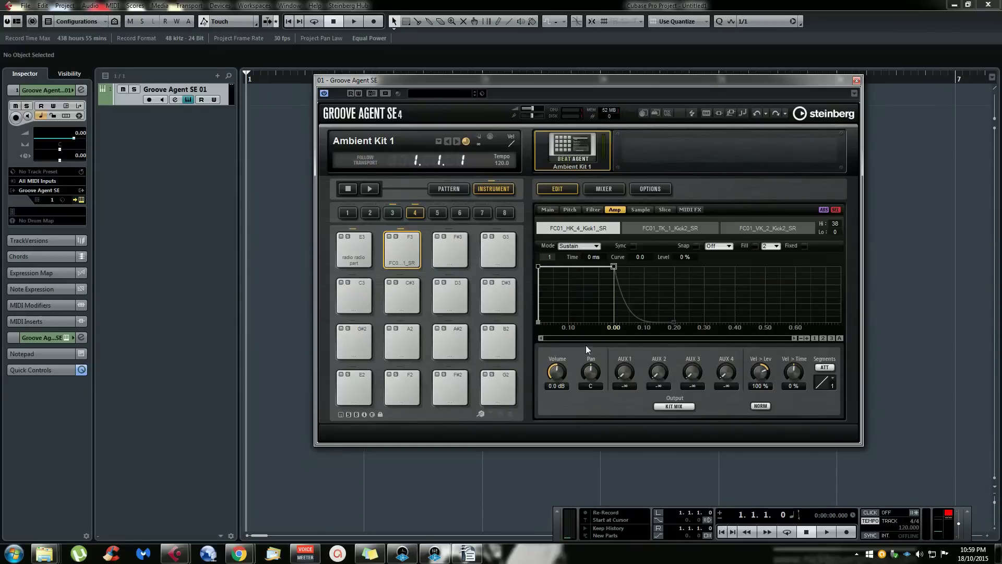
click(641, 211)
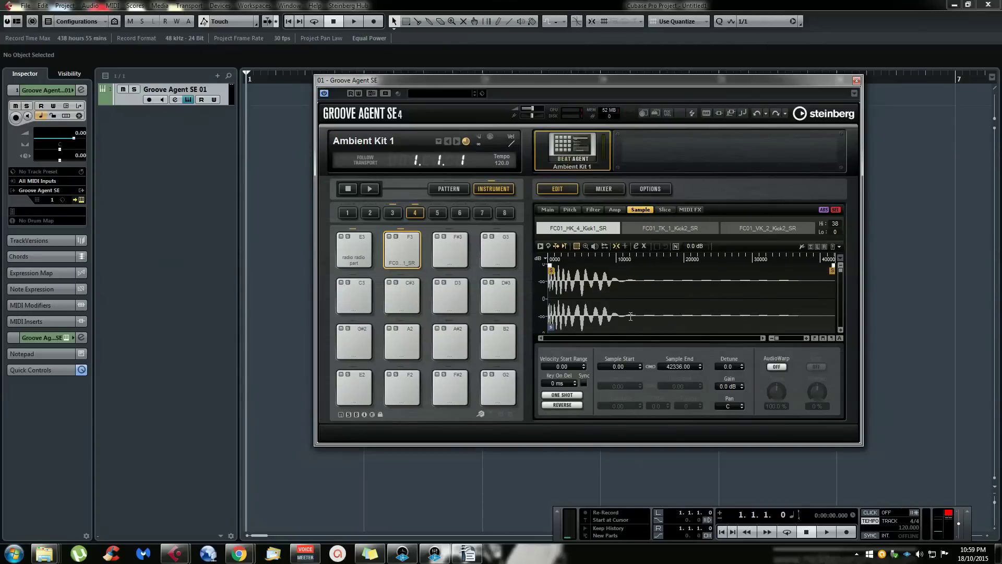
click(568, 395)
click(593, 397)
click(571, 395)
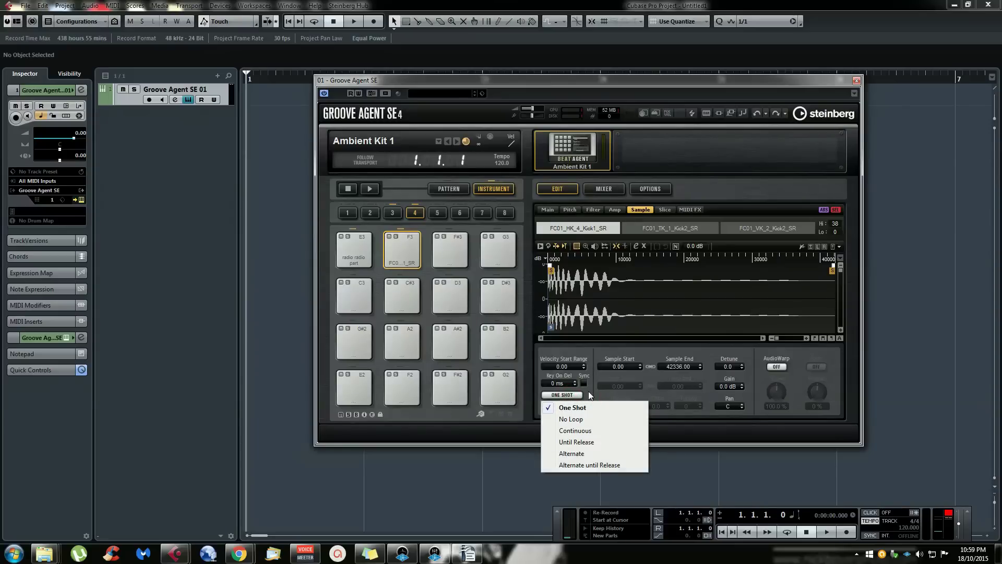
Set the playback mode of the radio radio part sample on pad E3 to No Loop and play the pad several times
click(351, 245)
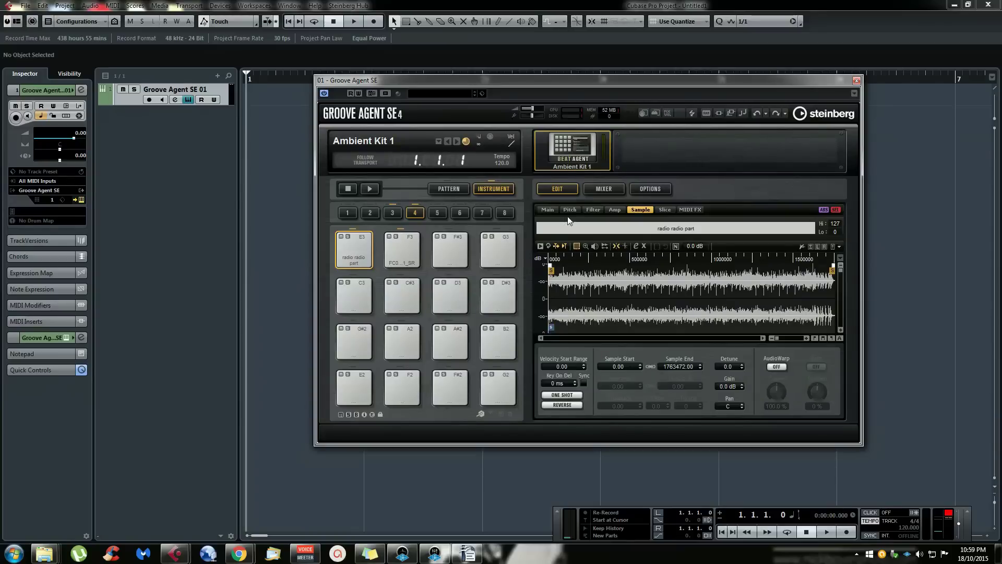
click(576, 395)
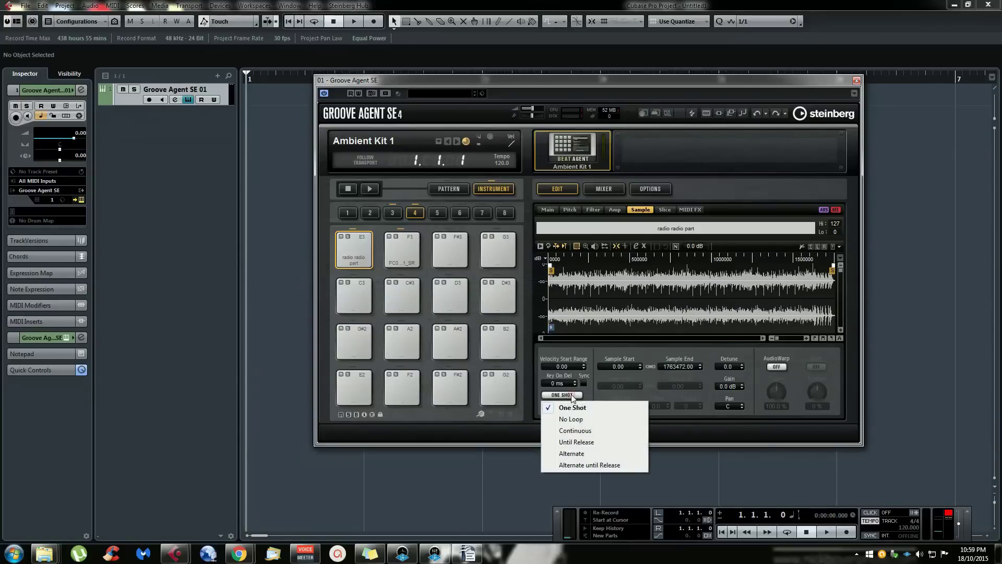
click(580, 420)
click(367, 253)
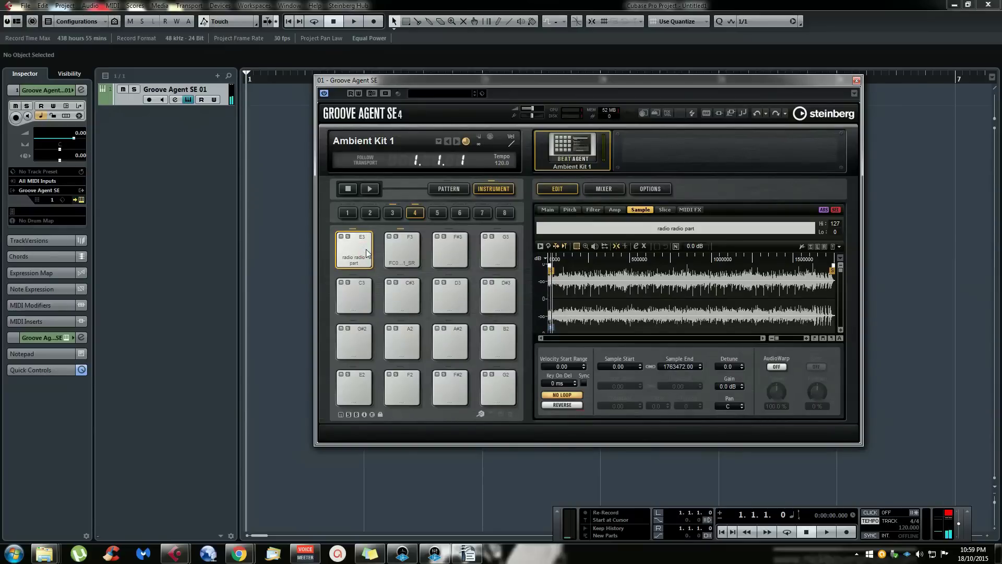
click(367, 253)
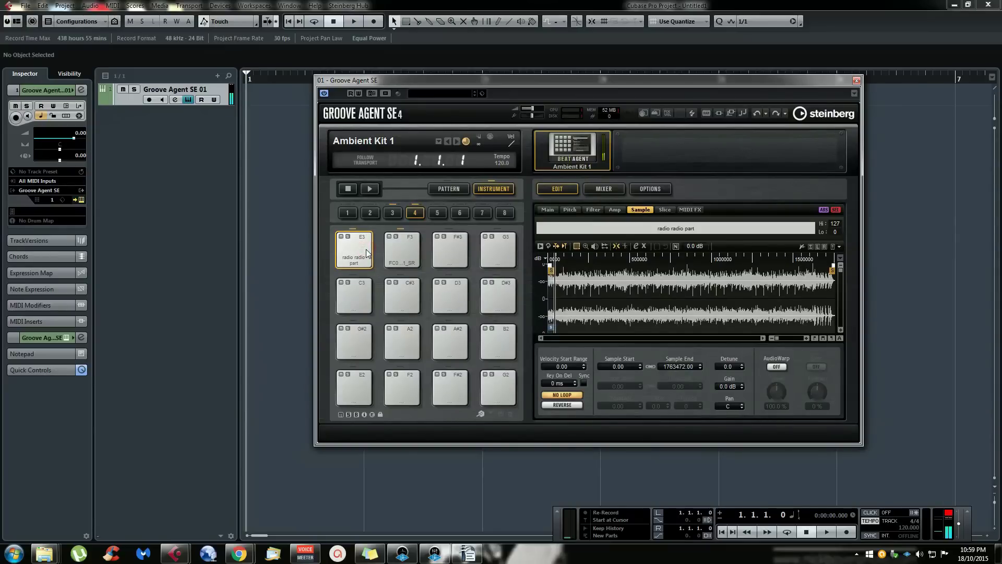
click(366, 250)
click(563, 395)
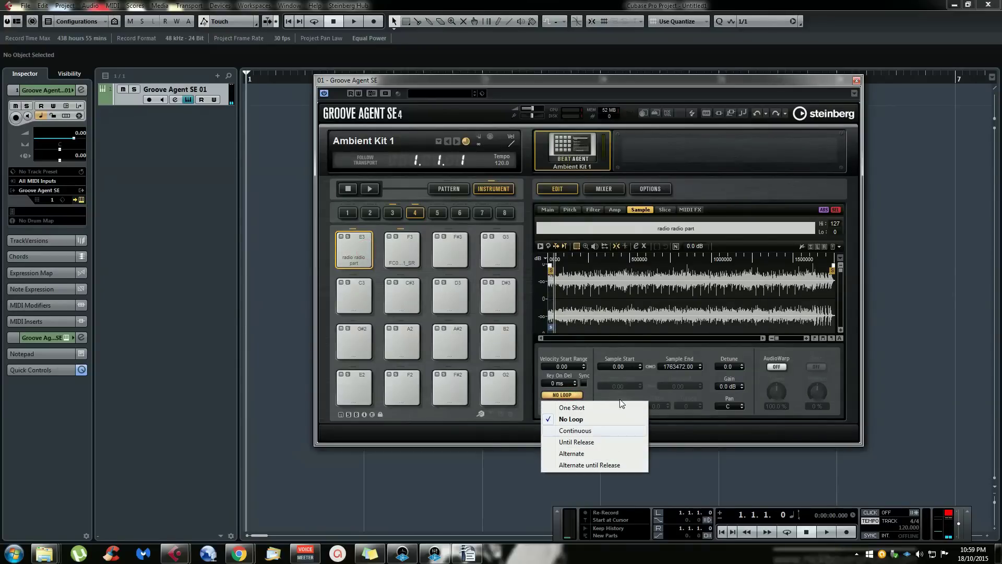
click(599, 349)
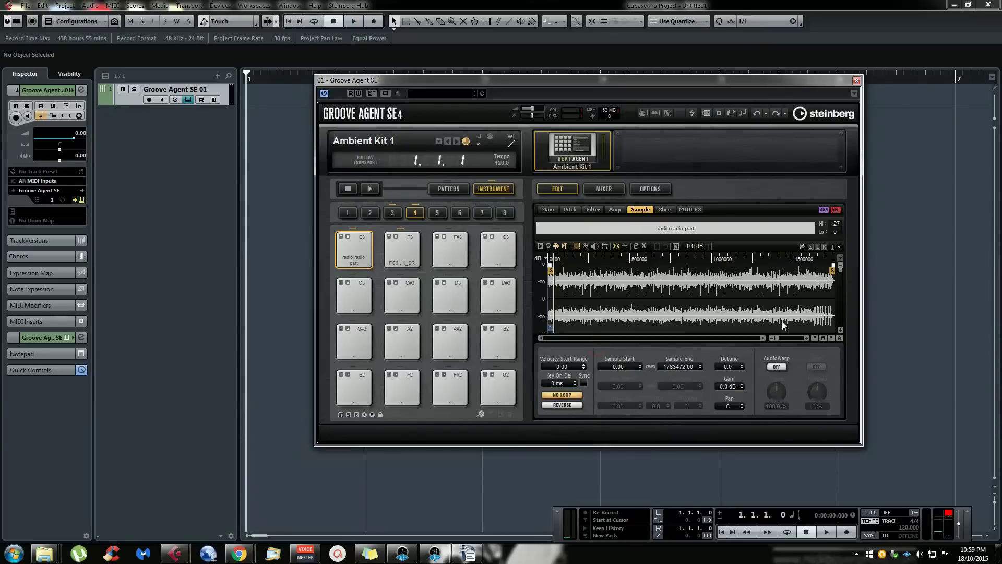
Show the slice editor, open MediaBay, load Beat_No Kick 2 onto pad F#3, and audition the pad
click(666, 209)
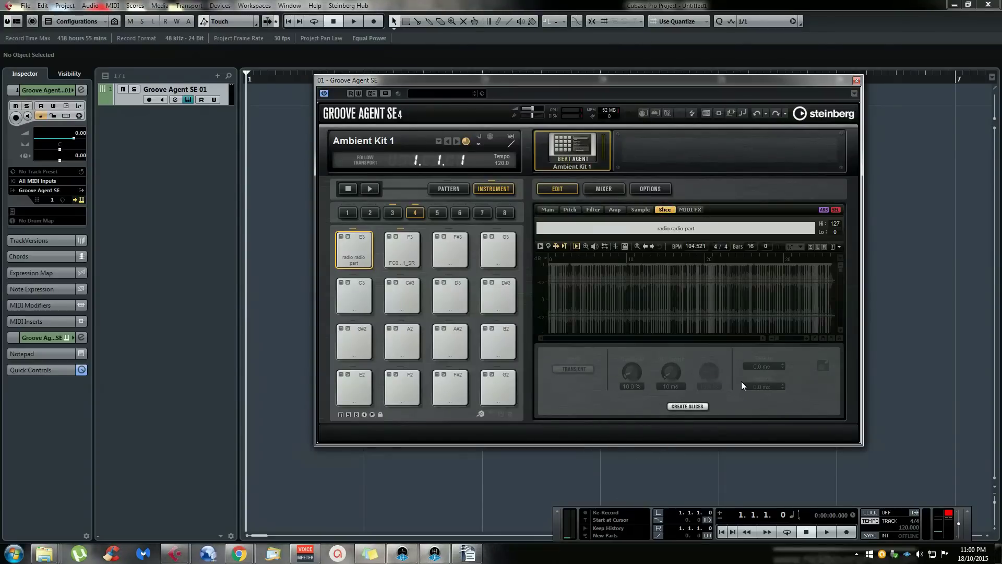
key(F5)
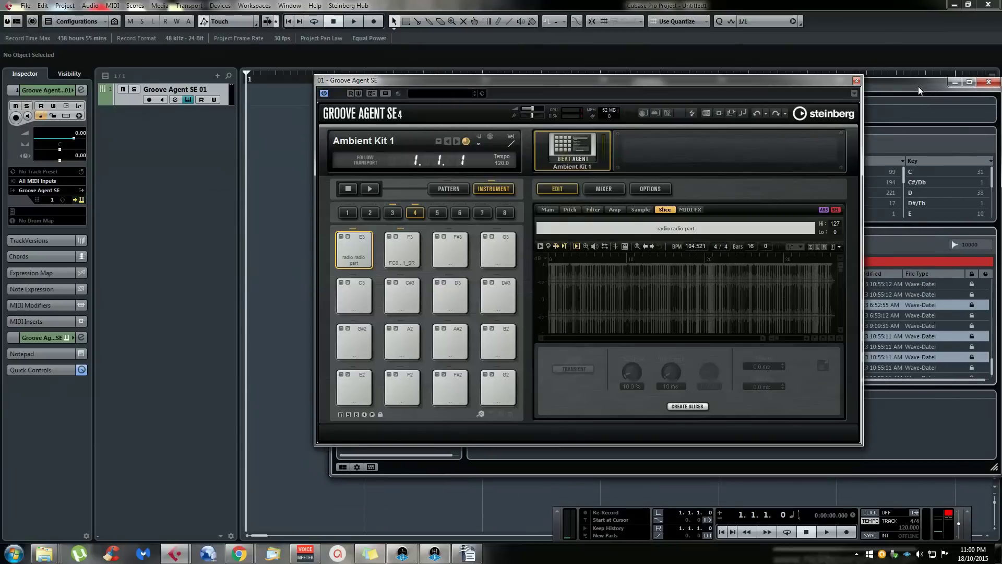
drag(810, 75, 430, 61)
drag(719, 86, 773, 76)
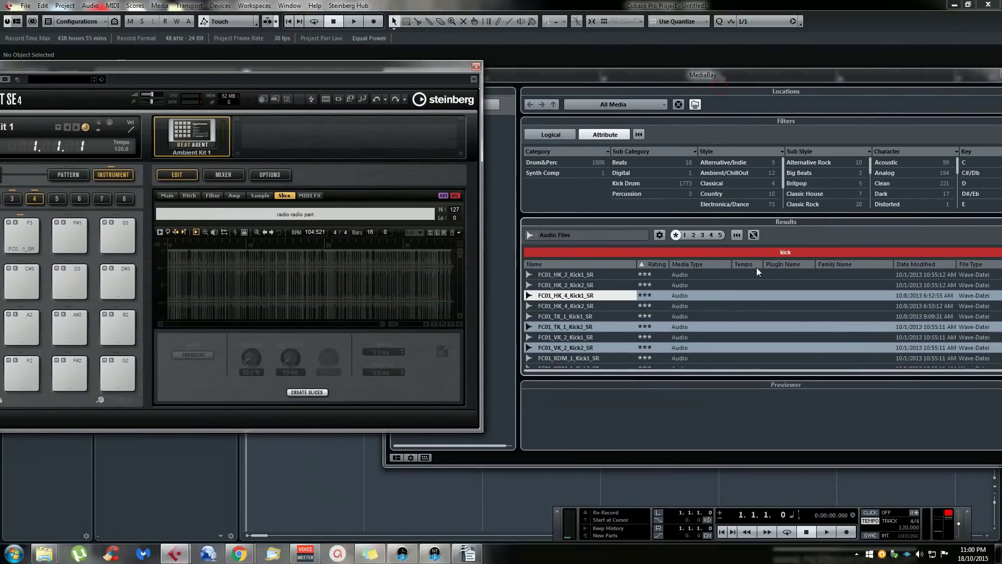
click(607, 314)
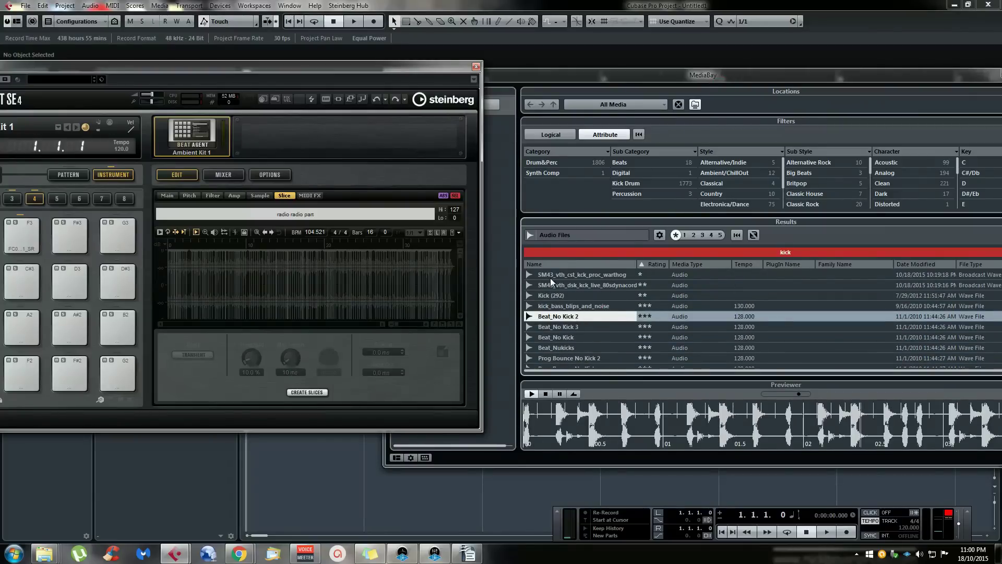
drag(561, 319, 73, 230)
drag(155, 64, 433, 83)
click(336, 250)
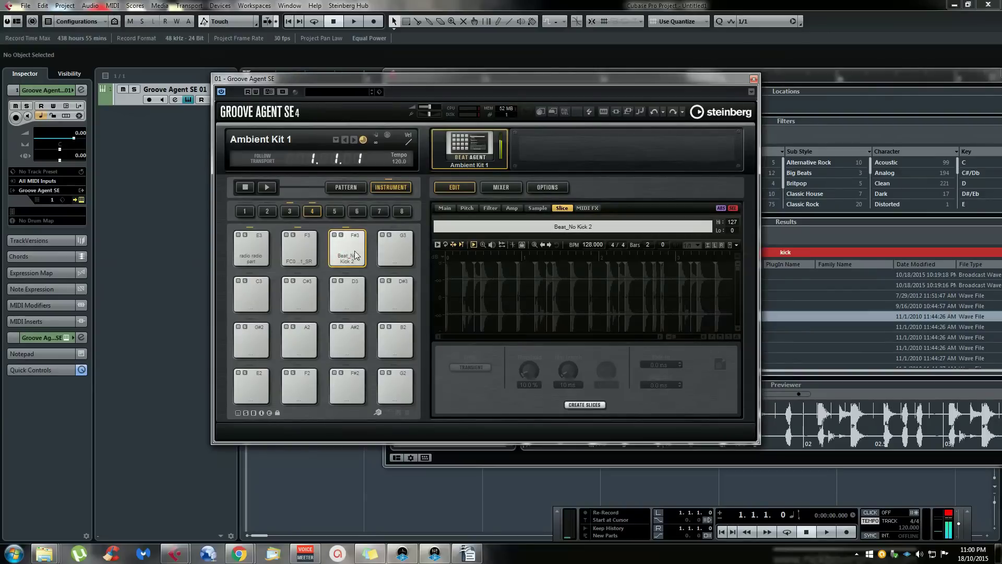
Create slices from Beat_No Kick 2, check pad groups 5 and 6, and play the slices on pads G3 and F#3
click(590, 407)
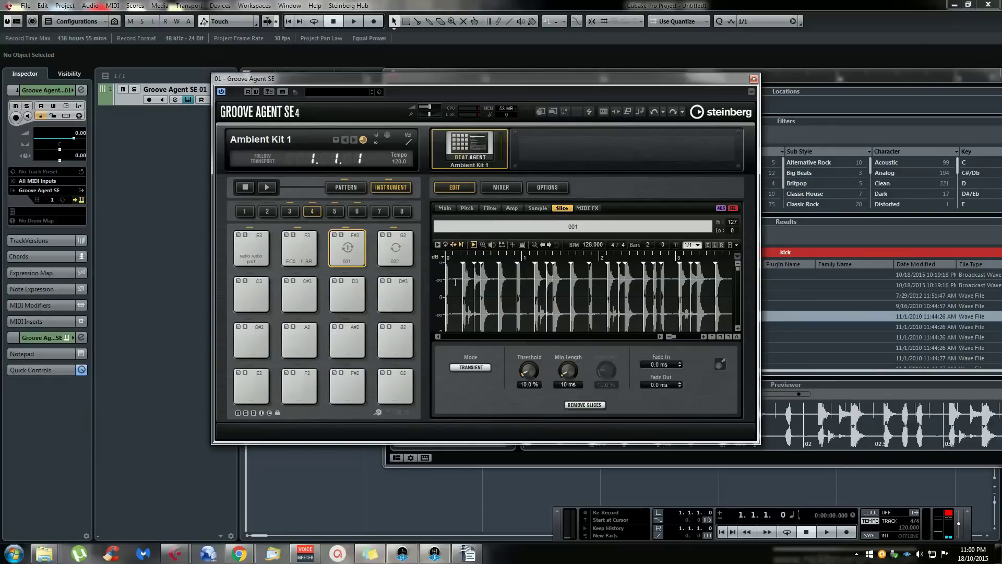
click(335, 212)
click(357, 212)
click(313, 212)
click(395, 259)
click(347, 250)
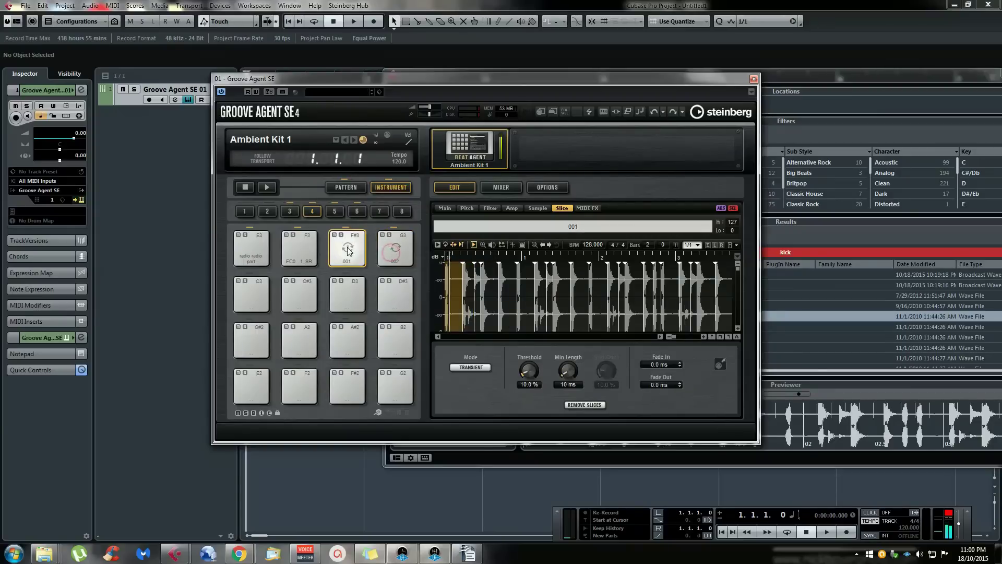
Play individual slices of Beat_No Kick 2 across pad group 5
click(336, 213)
click(267, 255)
click(296, 253)
click(338, 253)
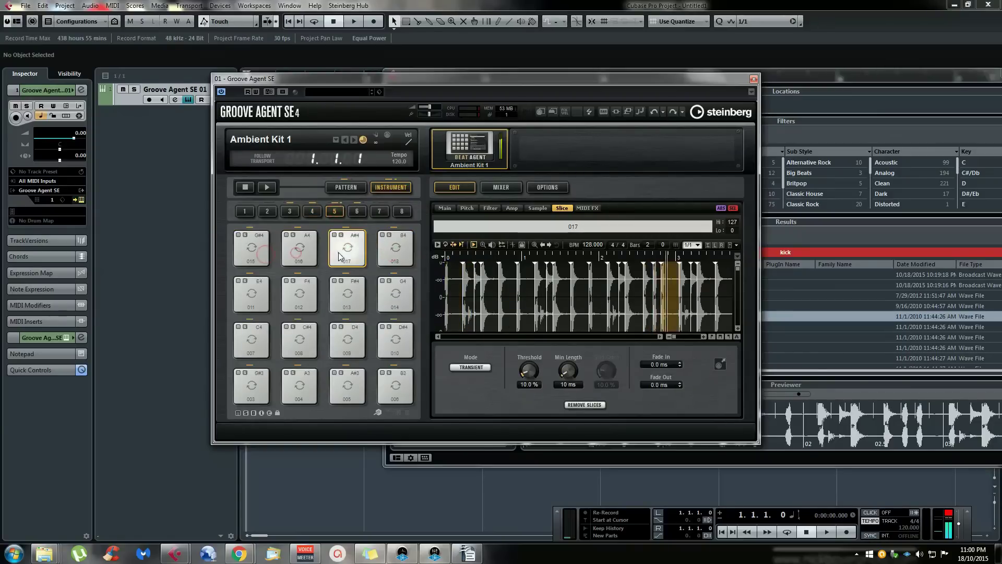
click(395, 251)
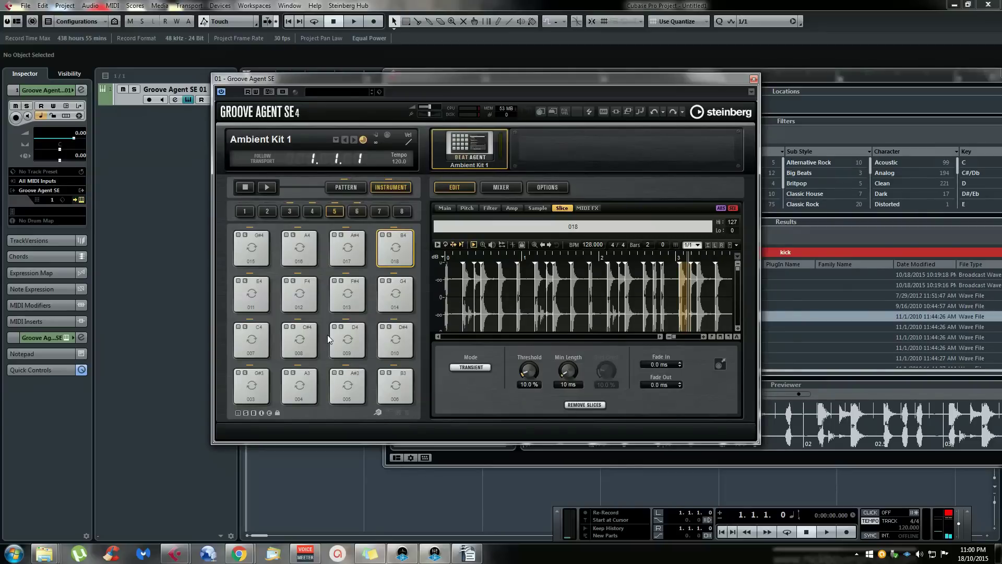
click(395, 342)
click(355, 342)
click(299, 340)
click(251, 341)
click(251, 386)
click(303, 388)
click(347, 386)
click(395, 386)
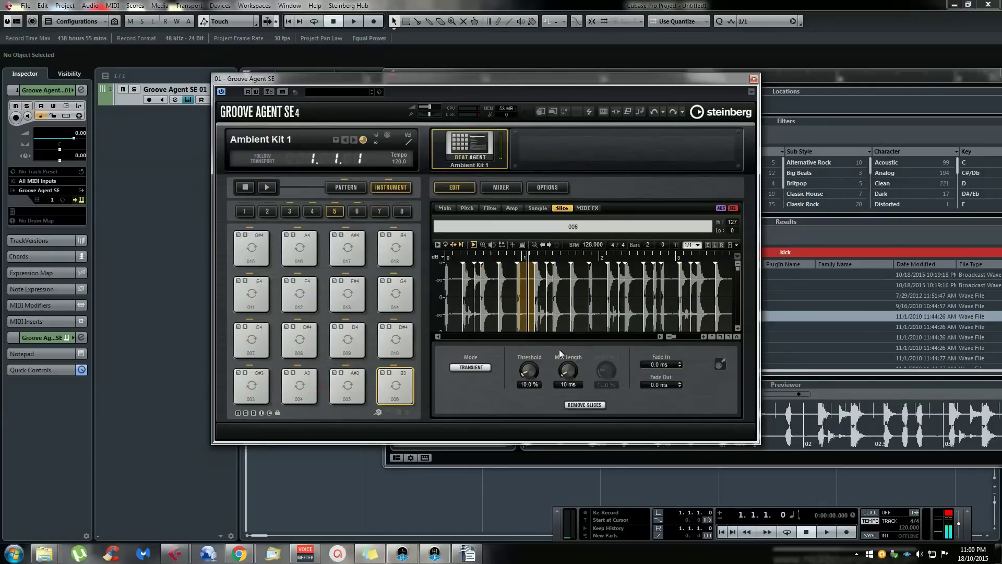
Glance at the slice's other sound settings, undo the slicing and loading of Beat_No Kick 2, and return to pad group 4
click(497, 209)
click(461, 208)
click(559, 207)
click(654, 111)
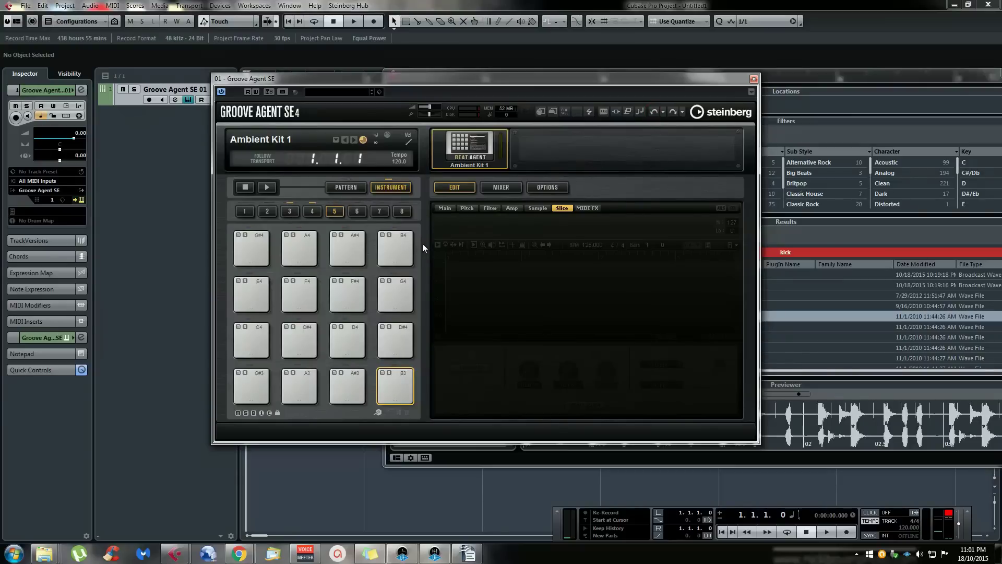
click(314, 214)
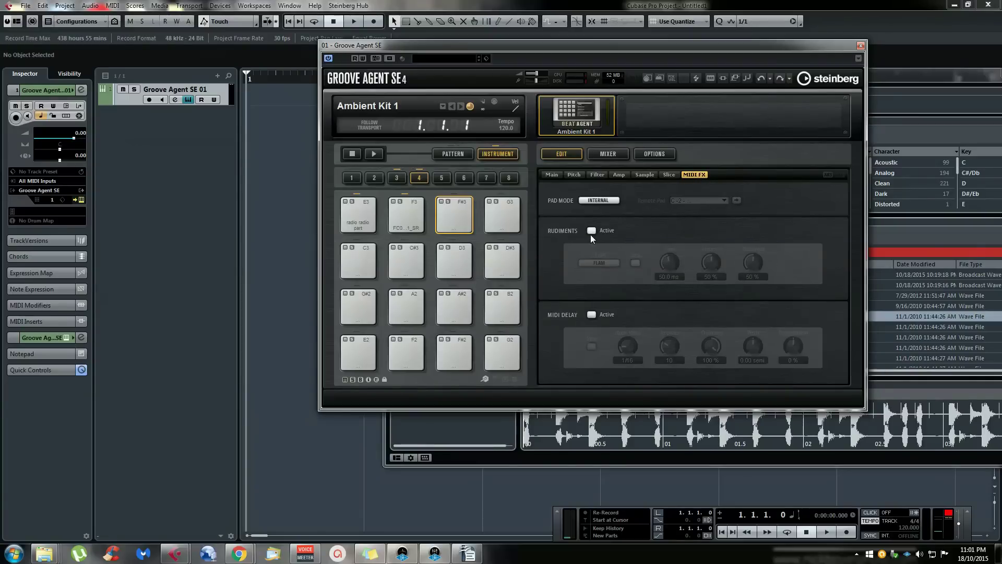
Activate the Rudiments effect on pad F3 as a Flam with a time of 30.2 ms, auditioning the pad
click(410, 216)
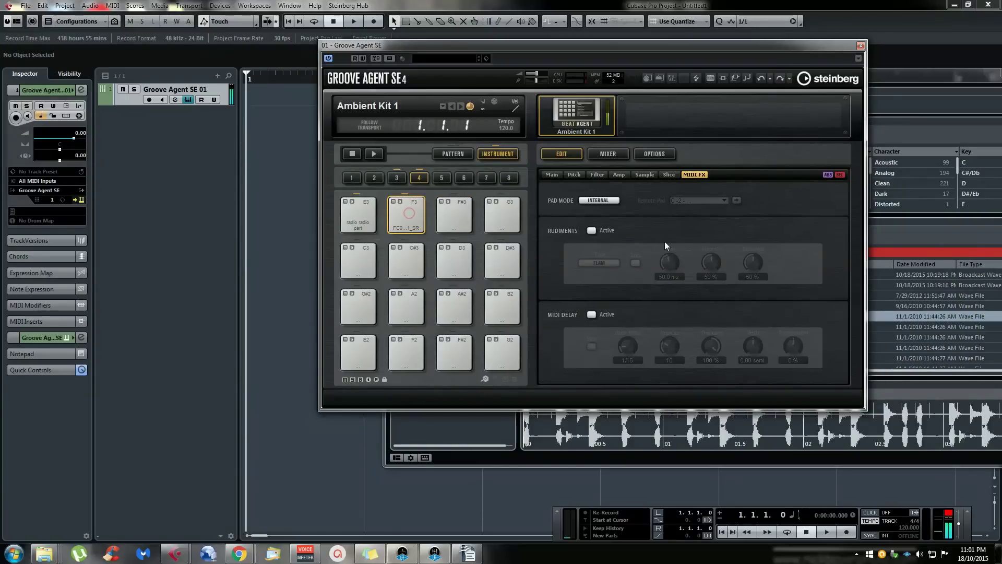
click(593, 231)
click(599, 262)
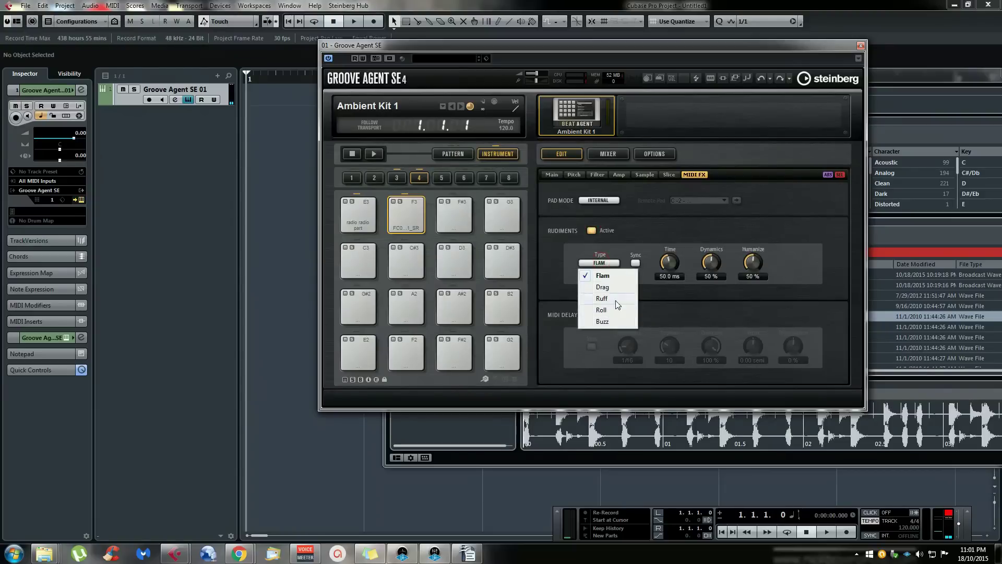
click(652, 218)
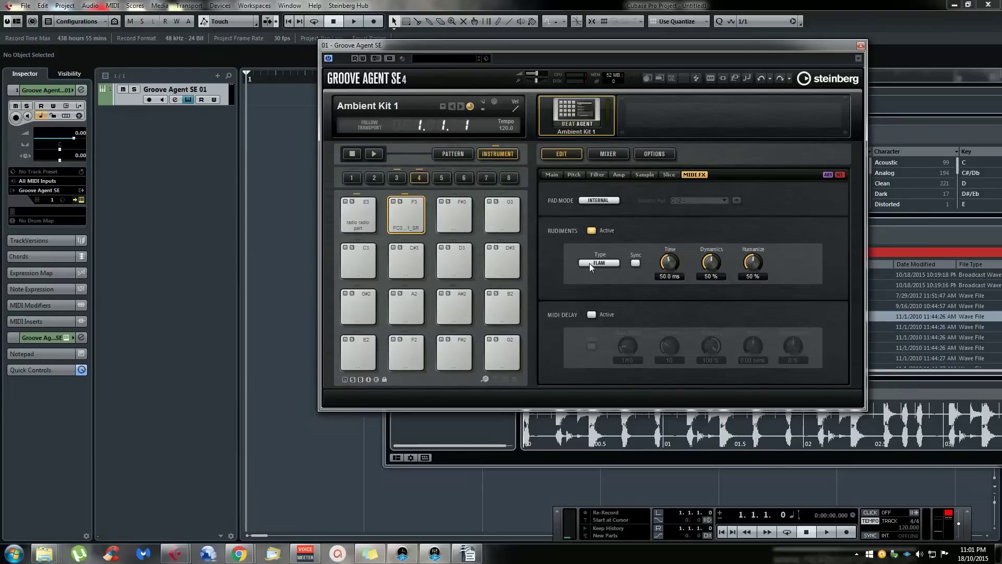
click(402, 214)
drag(668, 262, 666, 282)
click(416, 212)
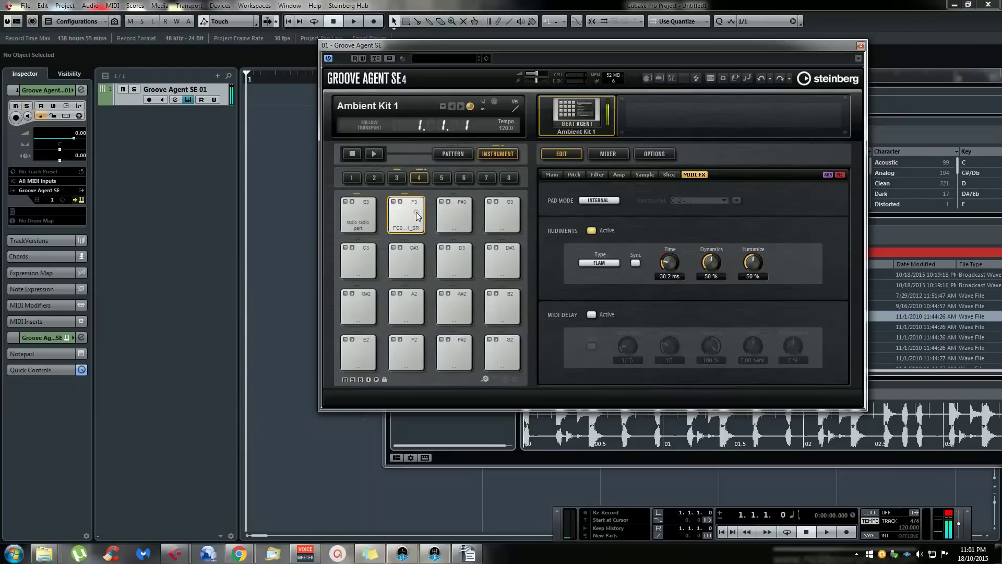
Sync the Flam on pad F3 to a 1/32 note value, lower its dynamics to 0 %, and audition the pad
click(635, 263)
drag(670, 266, 670, 240)
click(416, 215)
click(416, 215)
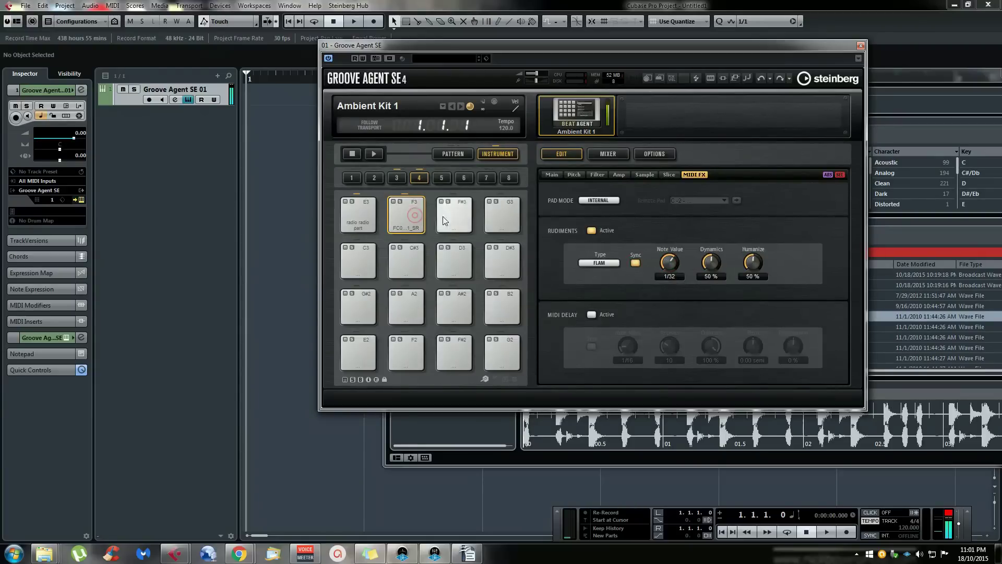
click(412, 214)
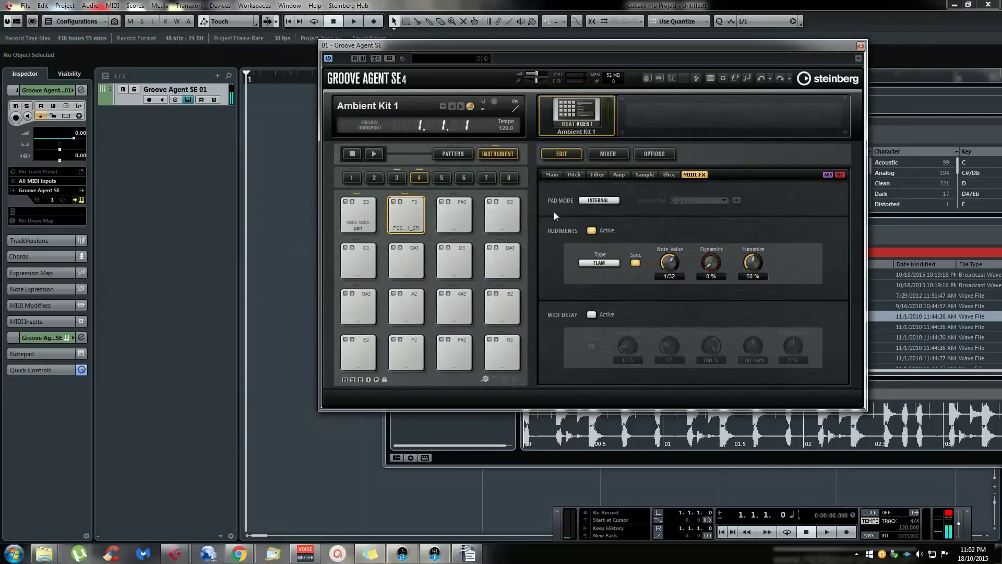
click(409, 225)
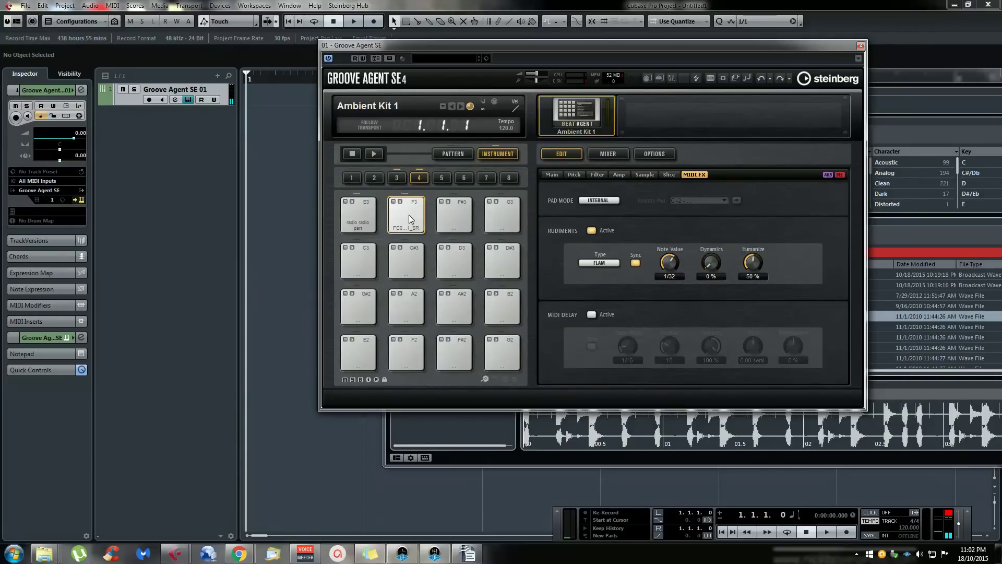
Raise the Flam's dynamics to 88 % and its humanize amount to 53 %, auditioning pad F3
drag(710, 262, 704, 183)
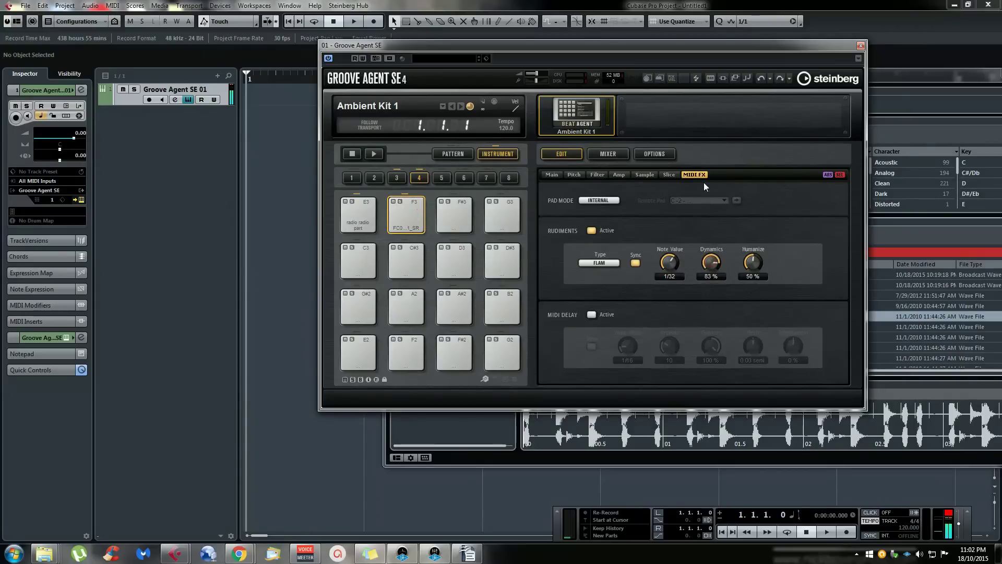
click(411, 214)
click(407, 214)
drag(755, 265, 752, 246)
click(395, 221)
click(411, 218)
Try the Drag, Ruff and Roll rudiment types on pad F3 and audition them
click(607, 266)
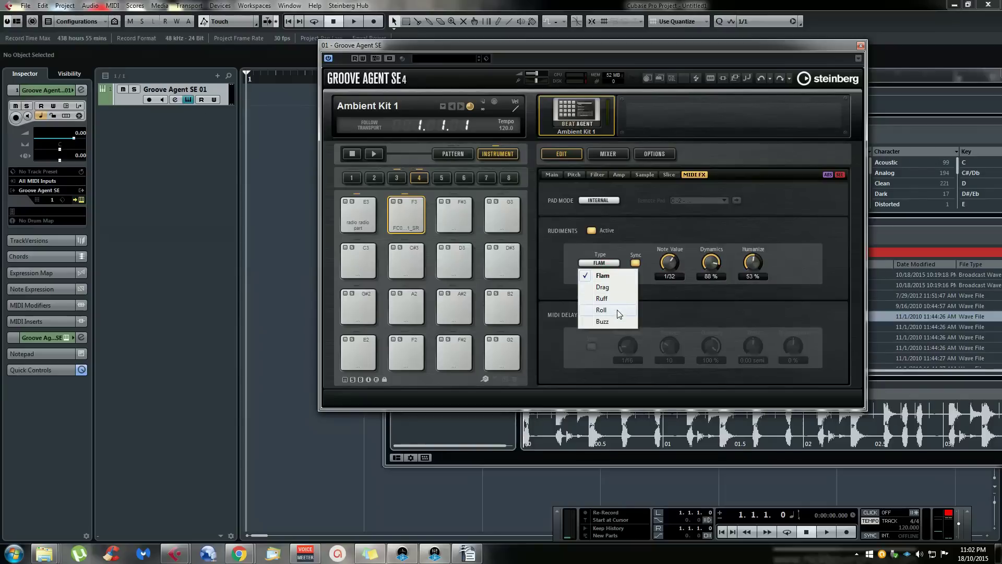
click(613, 286)
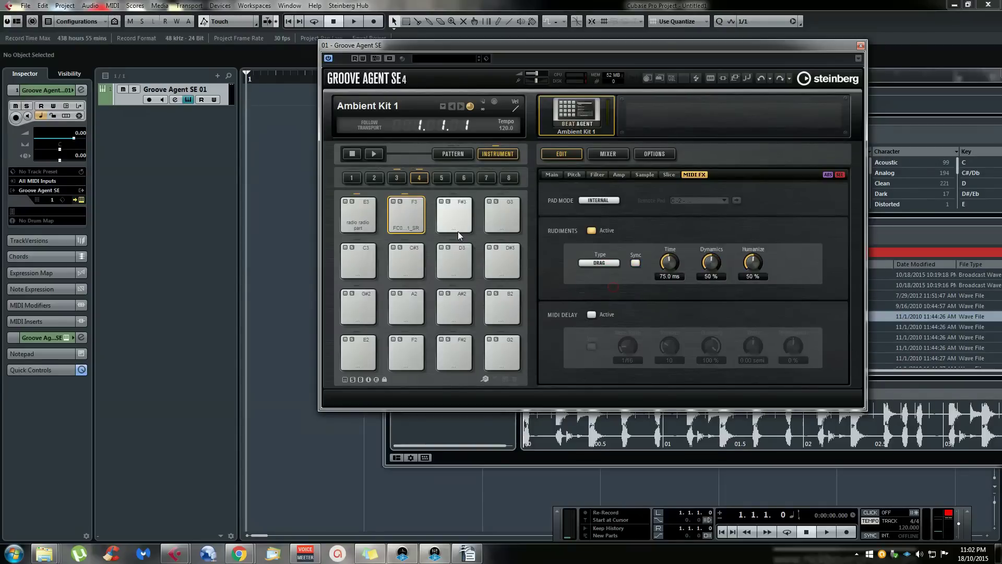
click(599, 263)
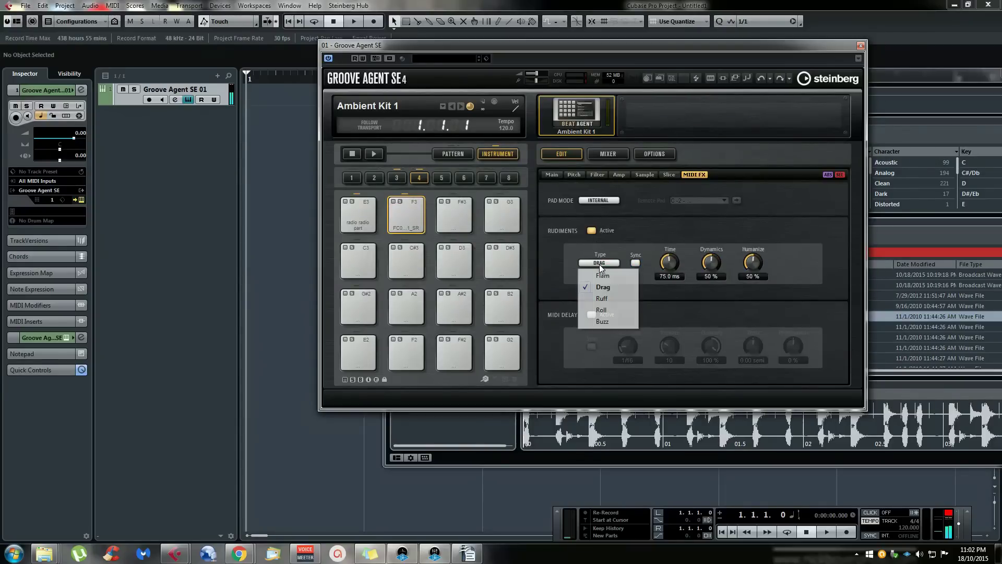
click(607, 299)
click(409, 212)
click(600, 264)
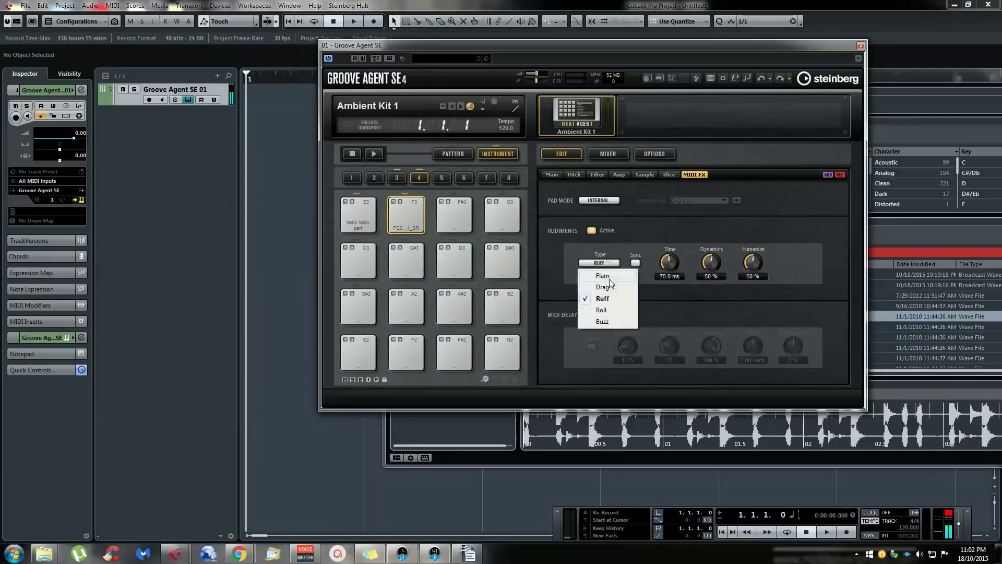
click(612, 312)
click(407, 223)
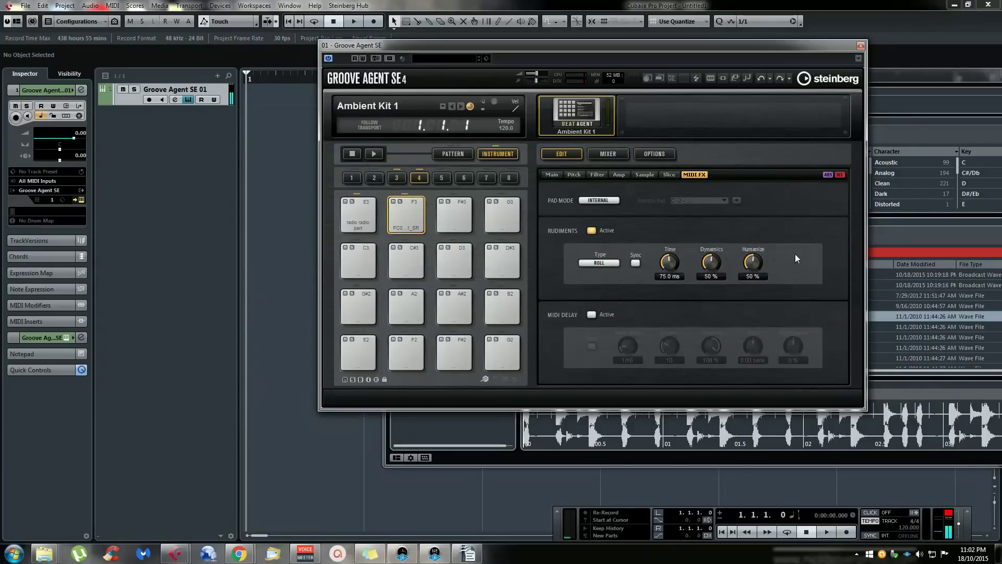
Switch the rudiment type to Buzz with 81 % pressure and audition pad F3
click(600, 263)
click(606, 325)
click(408, 213)
drag(705, 262, 701, 230)
scroll(669, 264, up, 2)
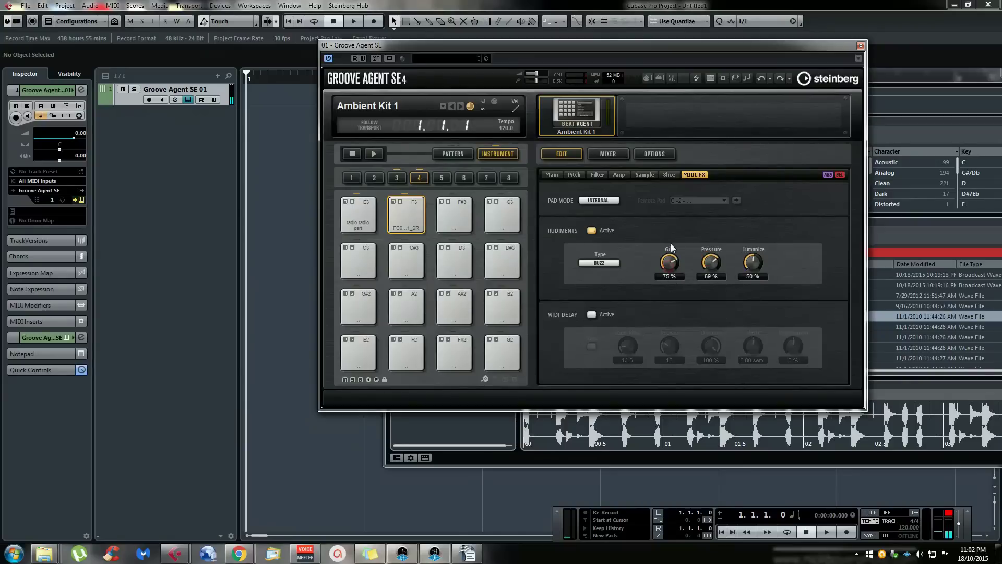
click(412, 216)
click(412, 216)
Deactivate Rudiments and briefly switch on MIDI Delay to audition it on pad F3
click(590, 233)
click(593, 314)
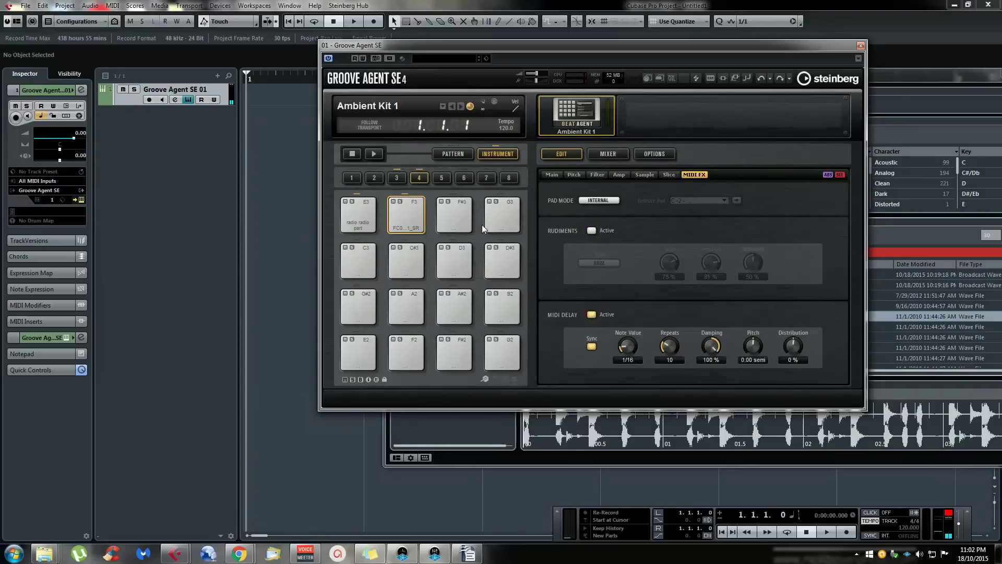
click(421, 214)
click(590, 315)
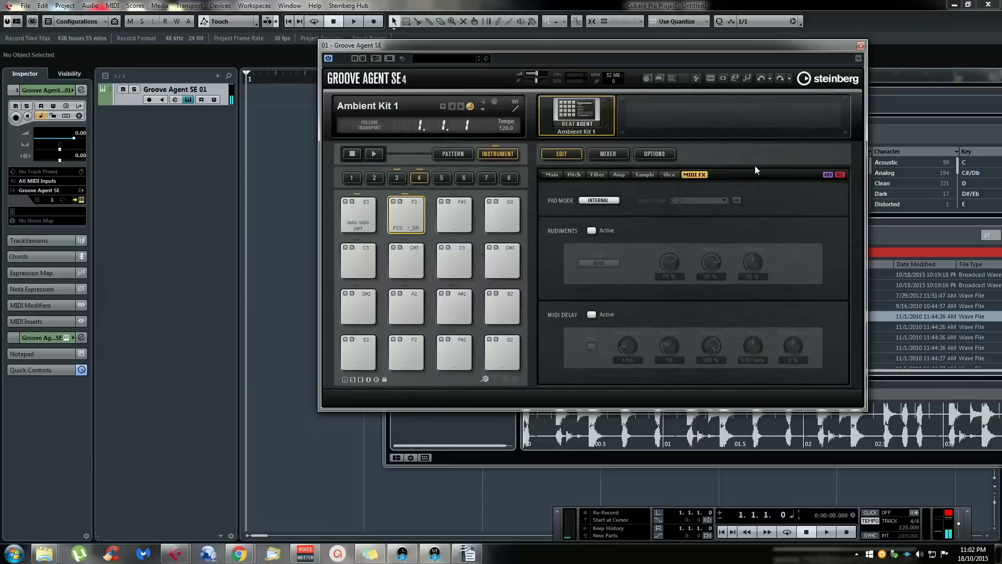
Look over the agent mixer and the kick's sample settings, and return to the main sound settings
click(556, 177)
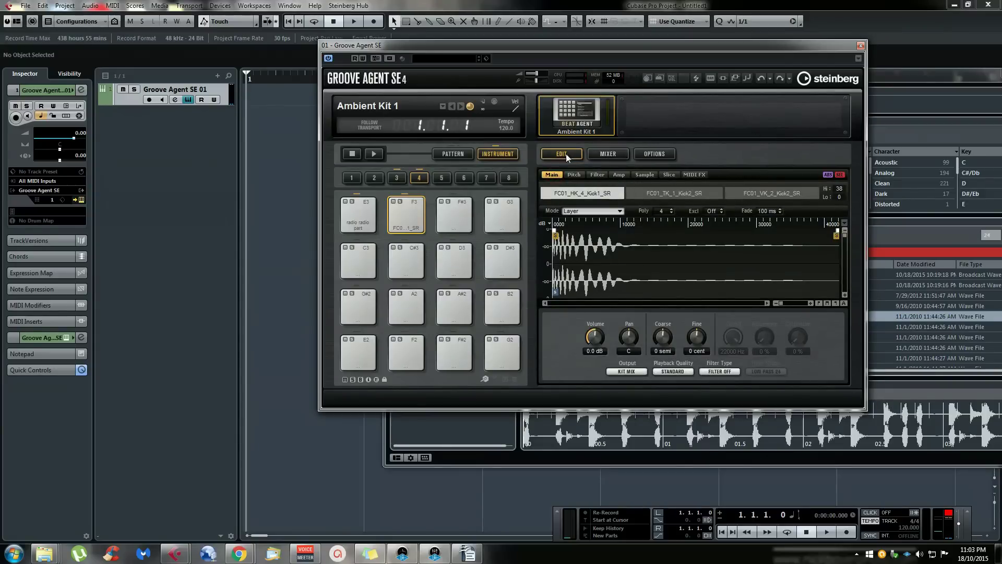
click(610, 154)
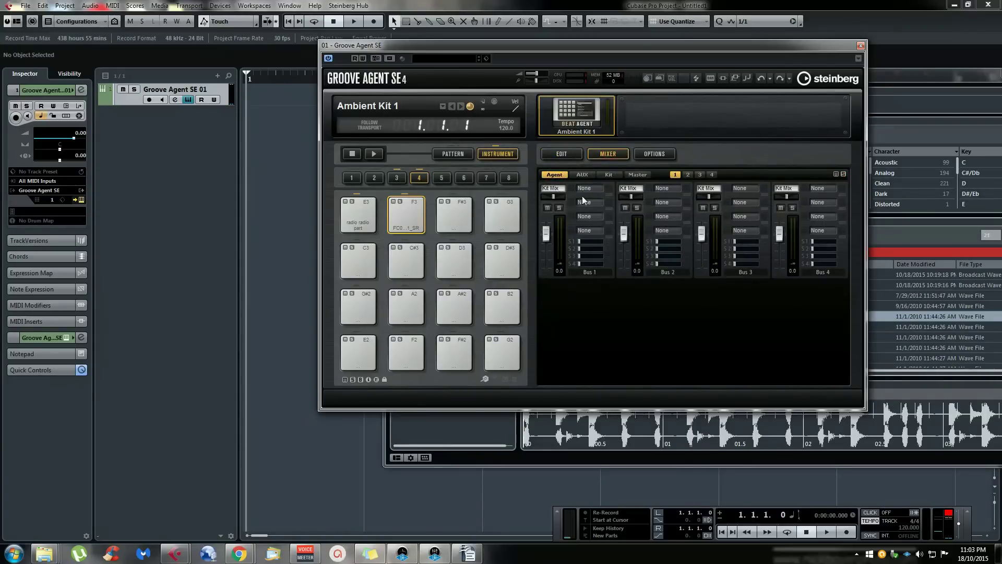
click(557, 155)
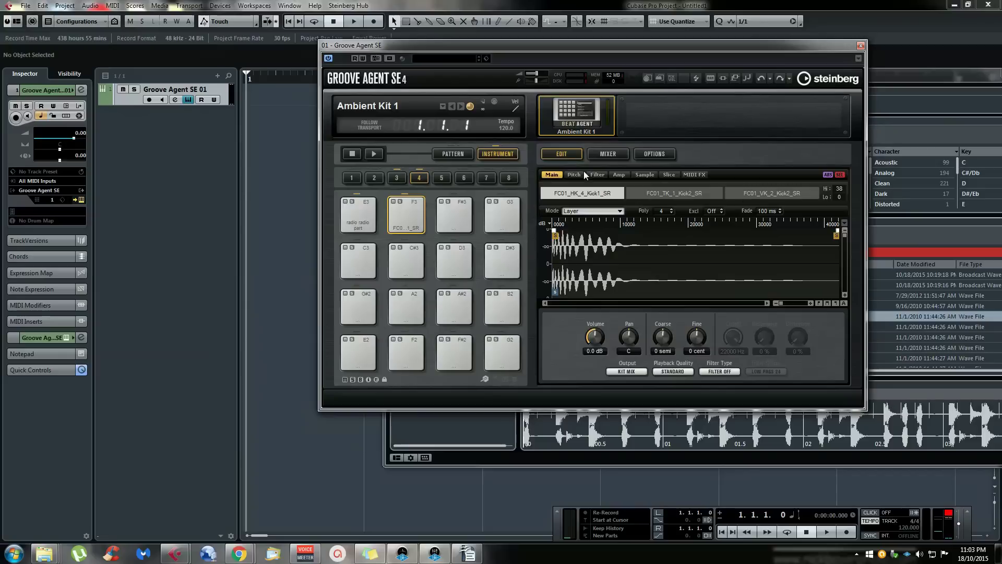
click(647, 175)
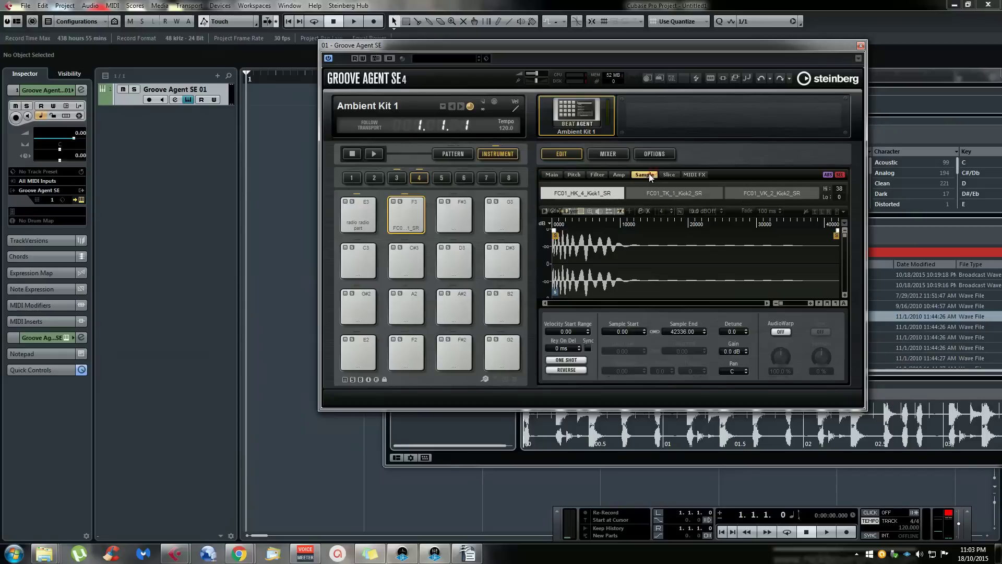
click(552, 175)
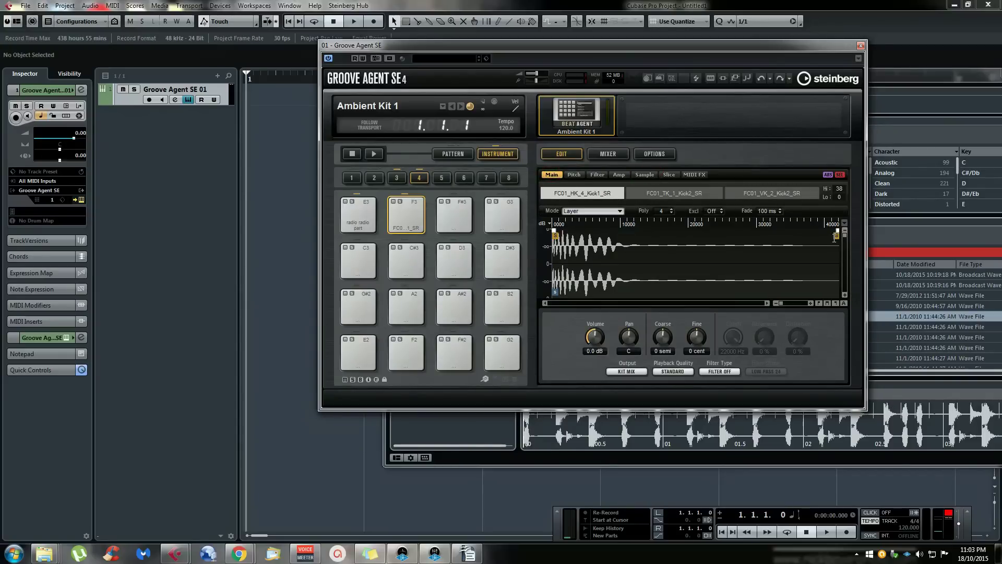
Trim the end of FC01_HK_4_Kick1_SR to about 2,200 samples and give it a fade-out, auditioning pad F3
drag(835, 236, 569, 242)
click(405, 225)
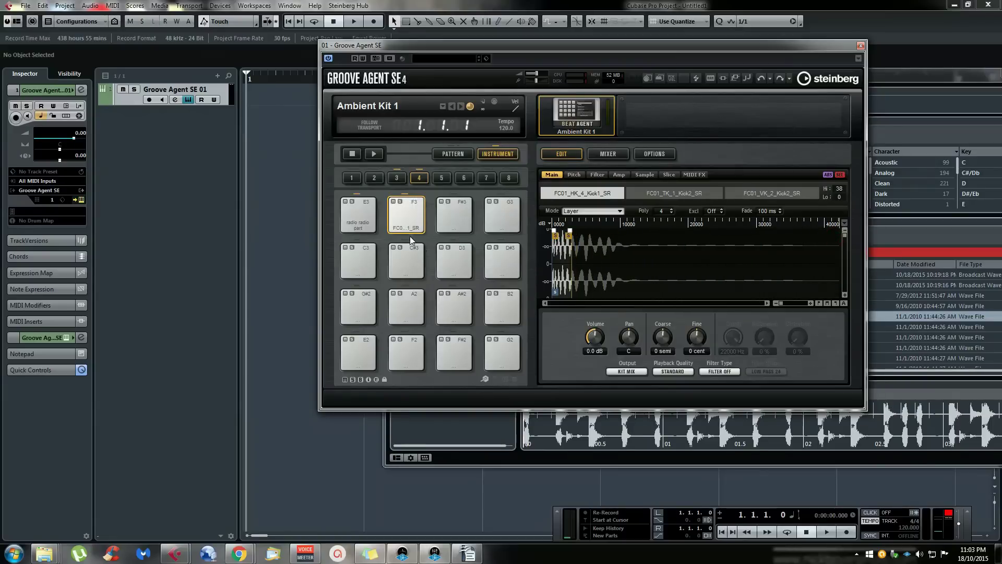
click(406, 226)
click(406, 225)
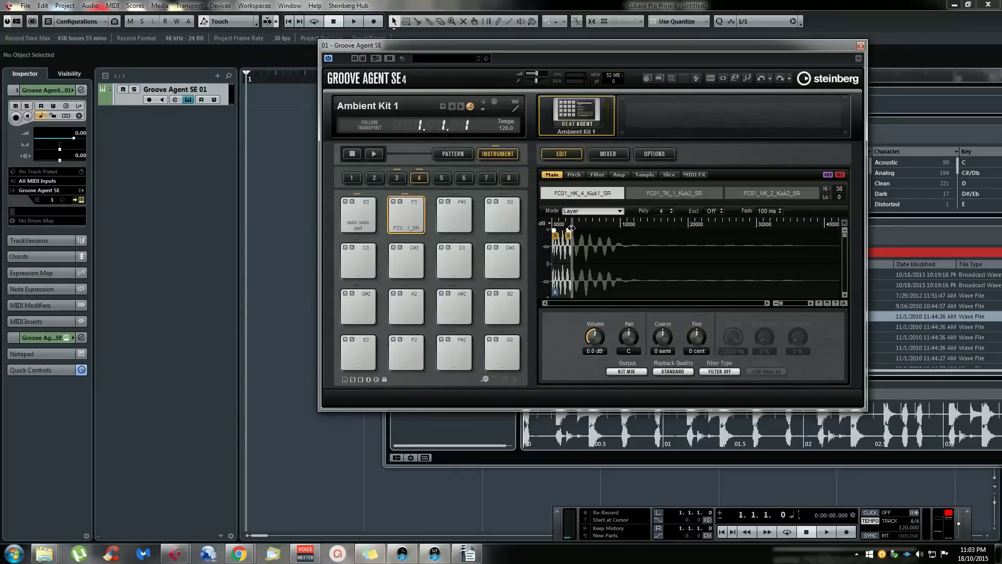
click(416, 215)
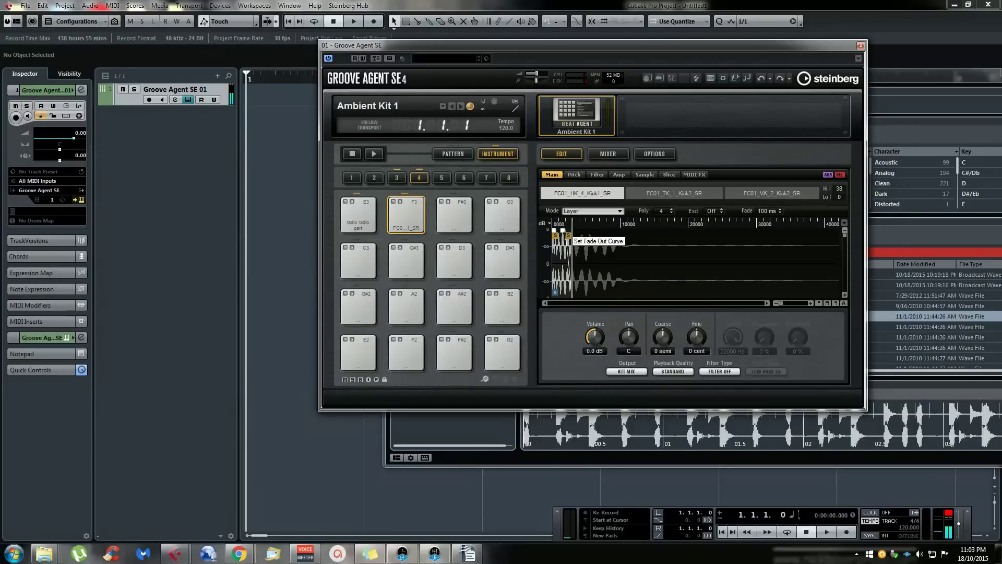
drag(568, 236, 564, 236)
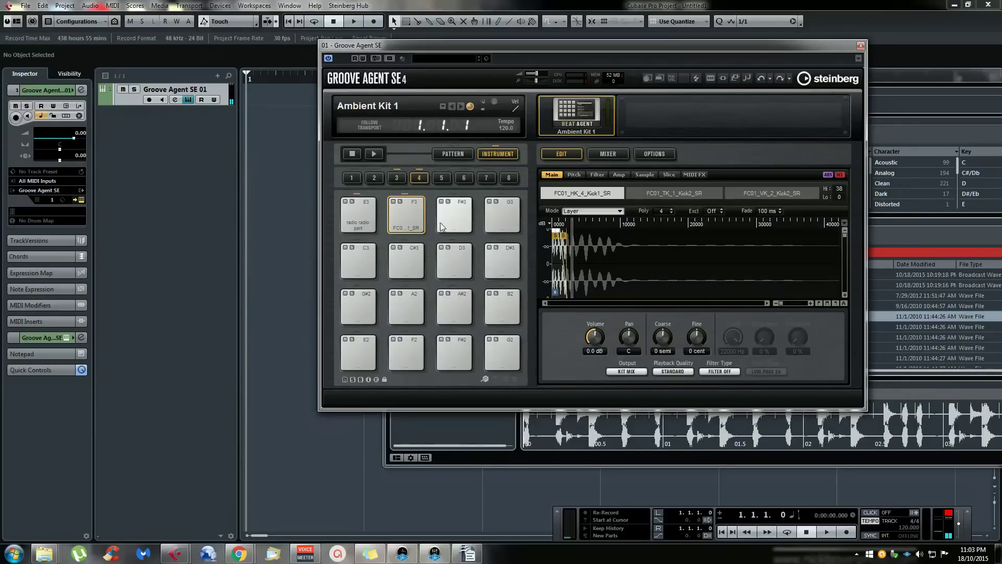
click(422, 216)
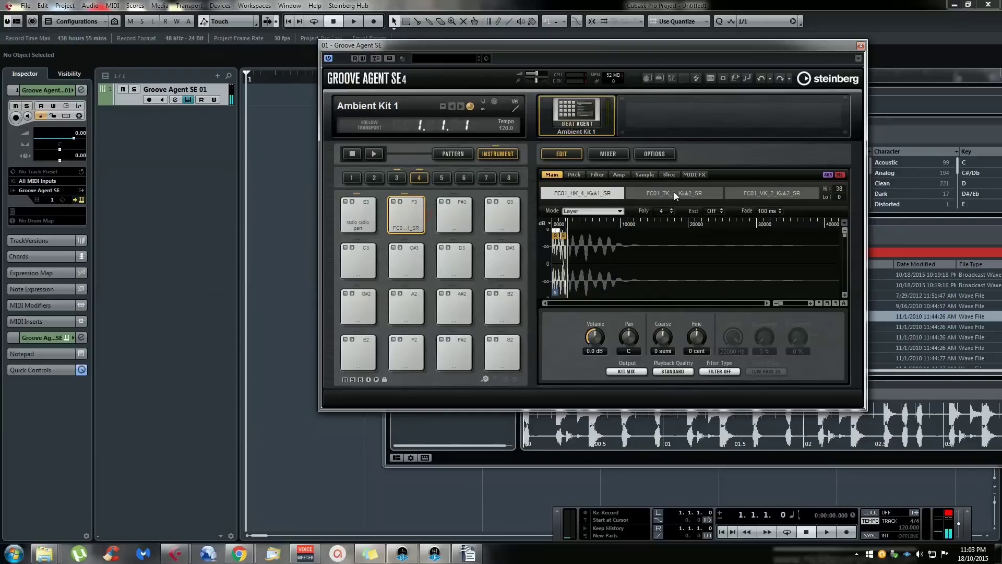
Raise the volume of the FC01_TK_1_Kick2_SR layer to 0.6 dB and audition the layered kick on pad F3
click(659, 193)
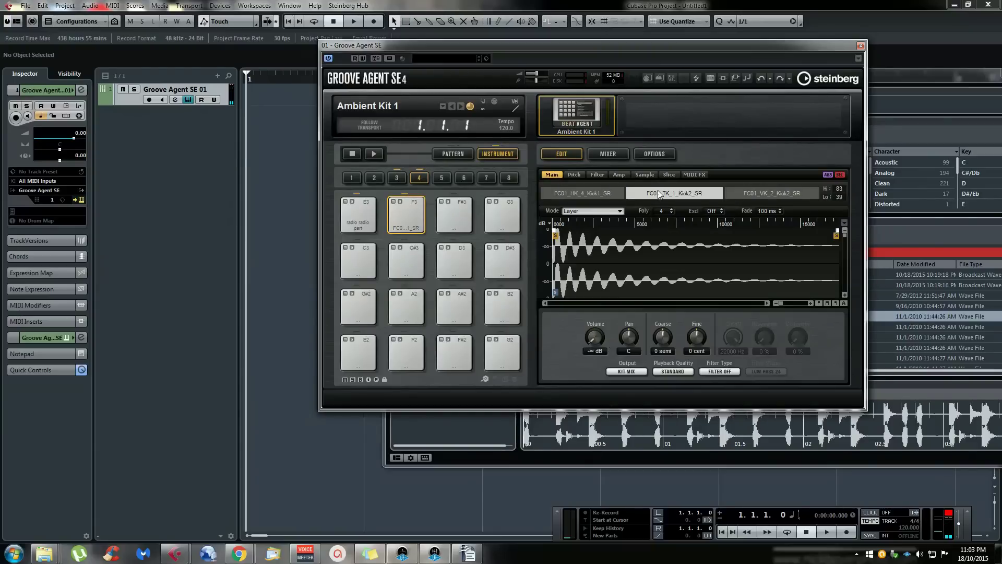
drag(599, 346, 602, 294)
click(406, 223)
click(407, 223)
click(406, 223)
click(406, 223)
click(406, 223)
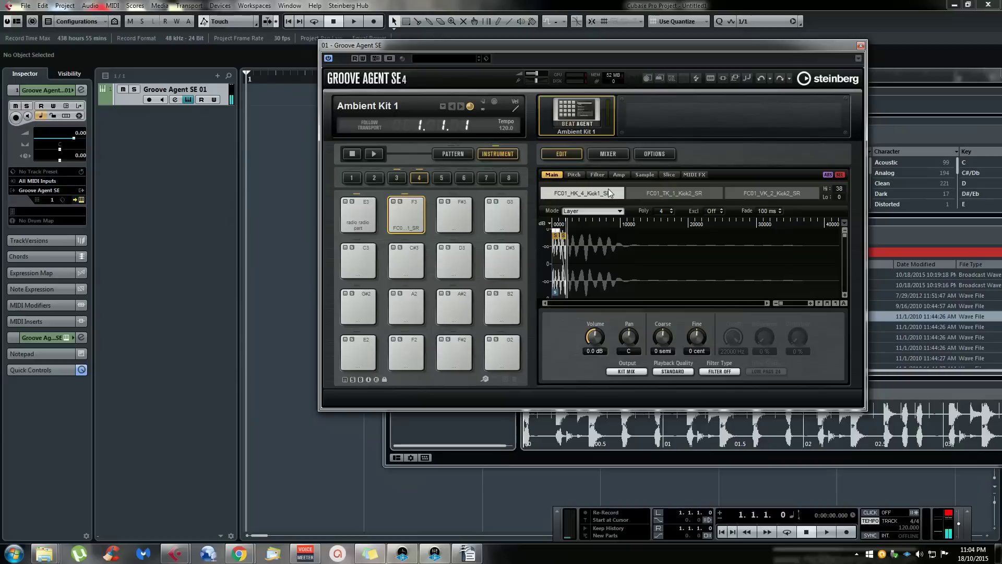
click(662, 201)
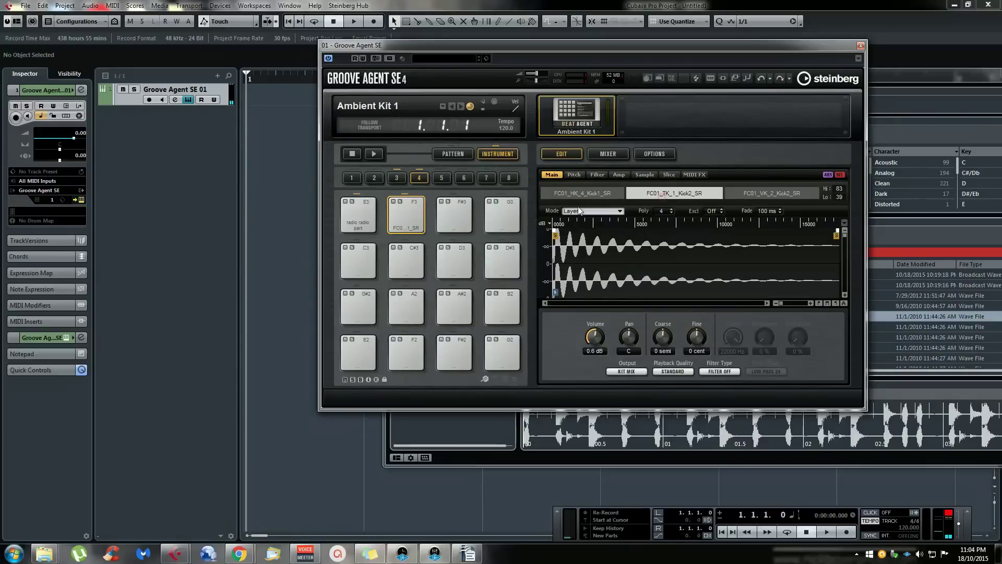
click(416, 212)
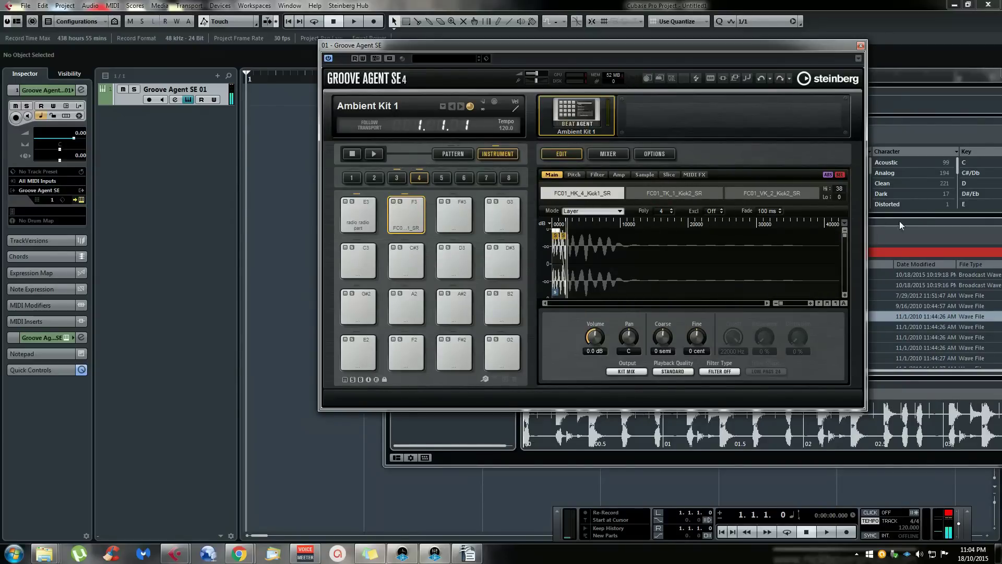
Bring in the FC01_VK_2_Kick2_SR layer and set its volume to -19.5 dB, auditioning pad F3
click(788, 196)
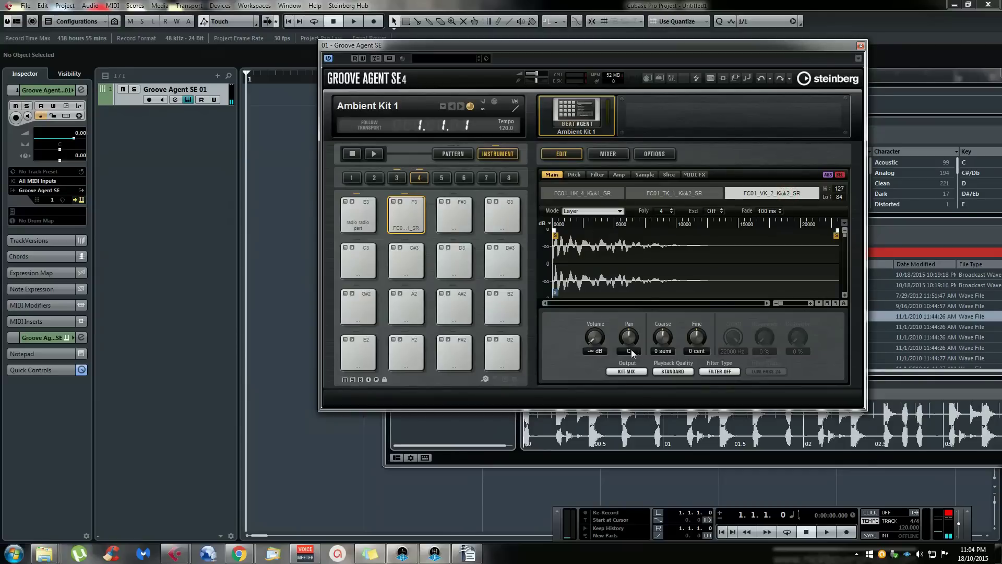
drag(593, 338, 596, 289)
click(425, 221)
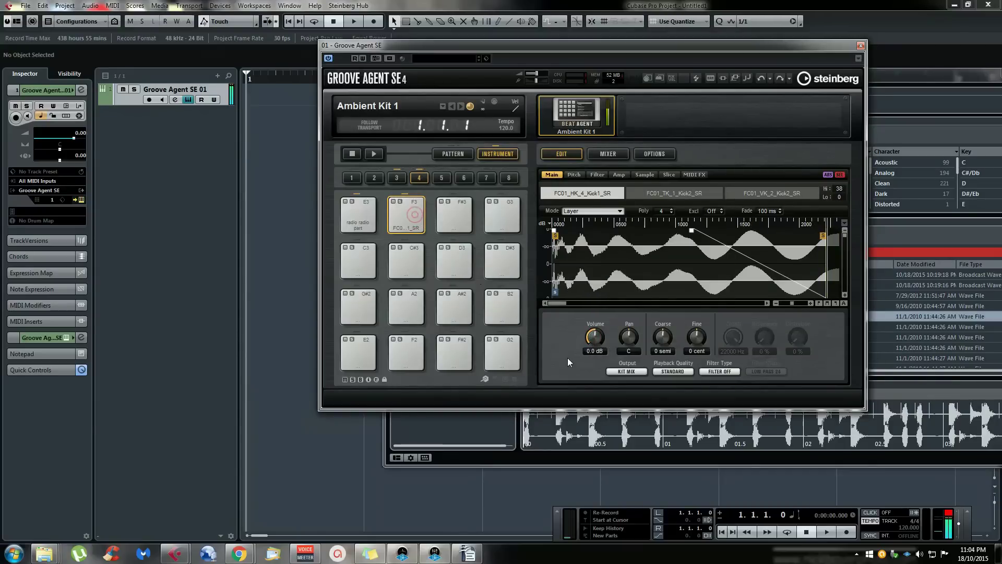
click(753, 190)
drag(596, 333, 596, 339)
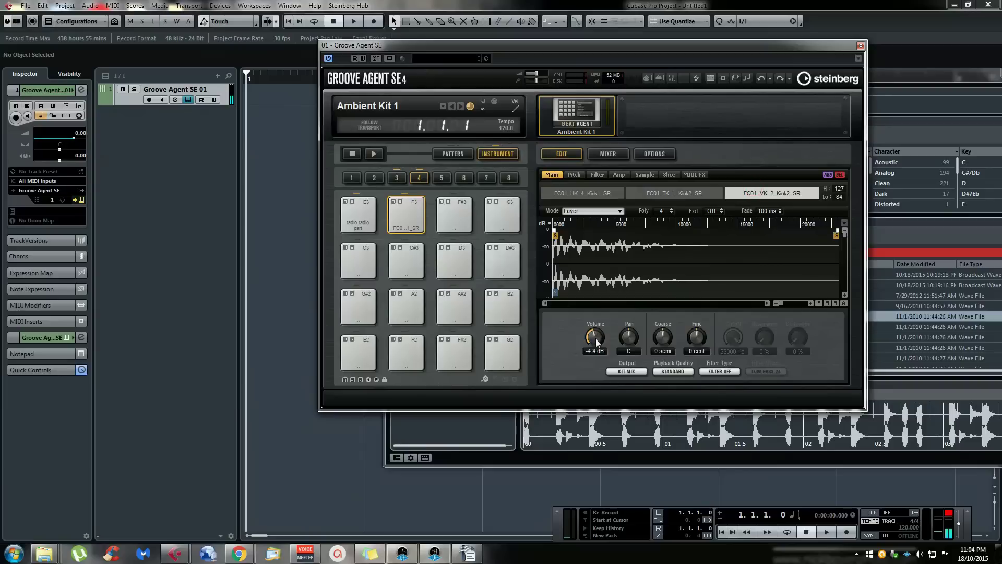
click(409, 212)
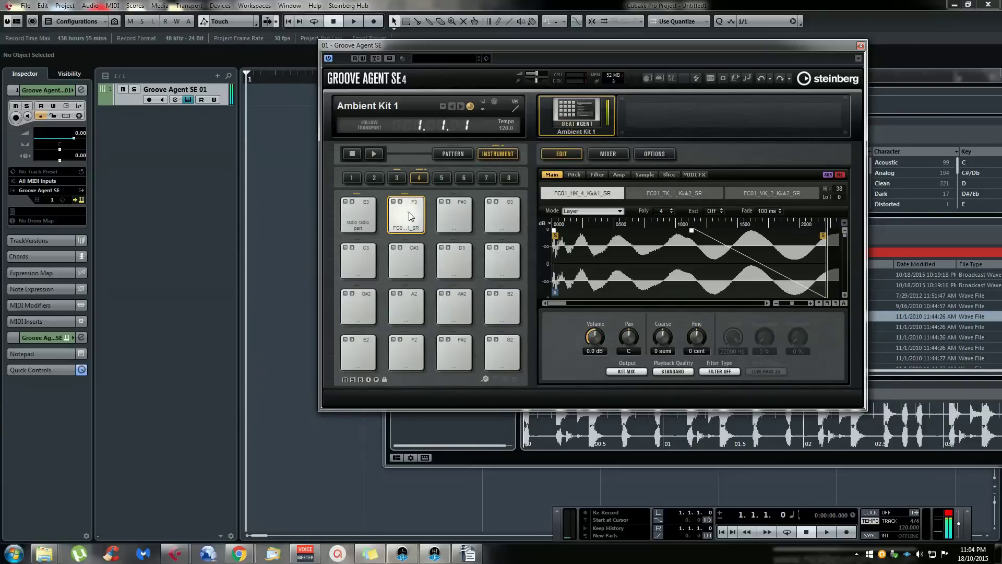
click(760, 192)
scroll(599, 335, up, 2)
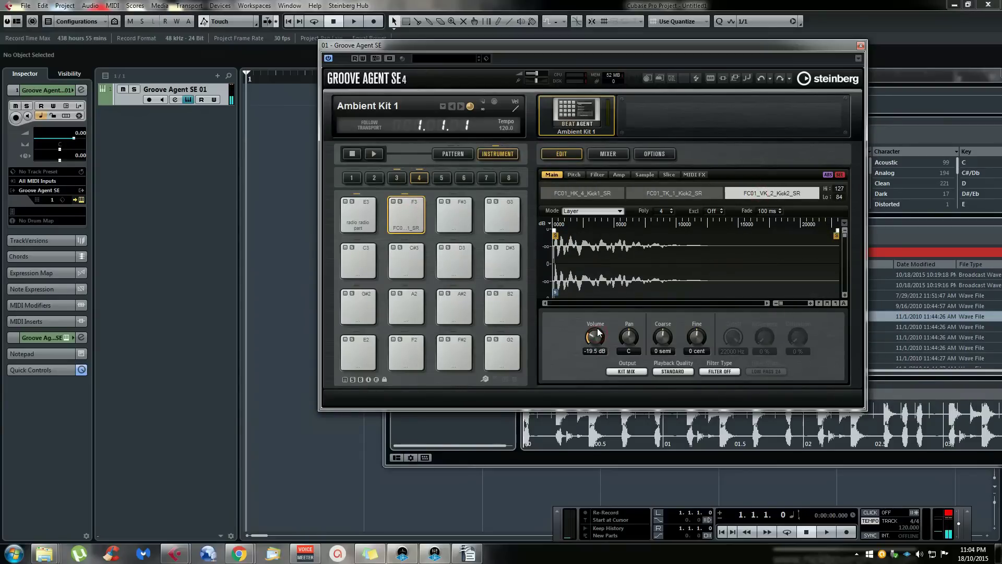
Audition pad F3 and look over the pitch, filter and amp settings of the FC01_VK_2_Kick2_SR layer
click(411, 217)
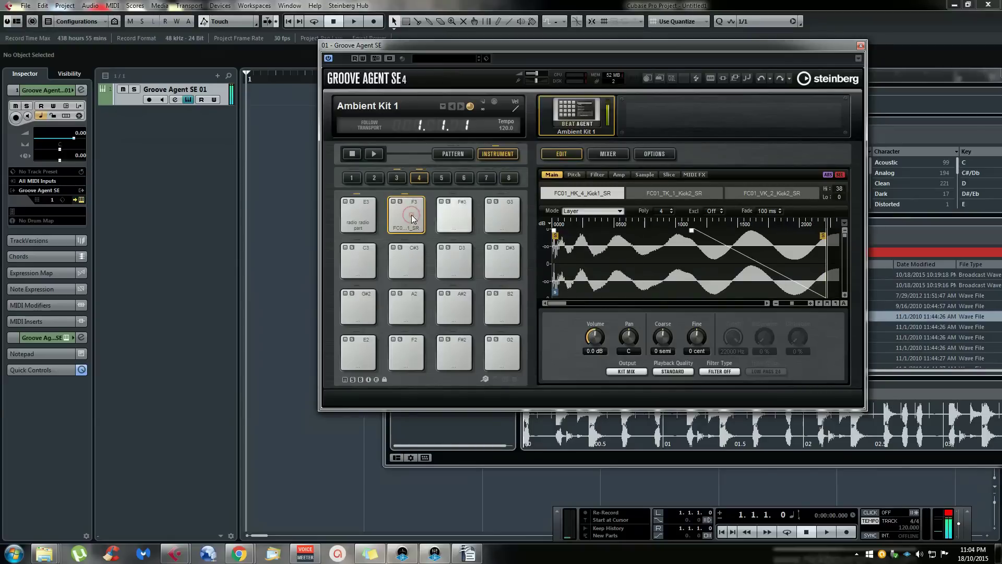
click(755, 192)
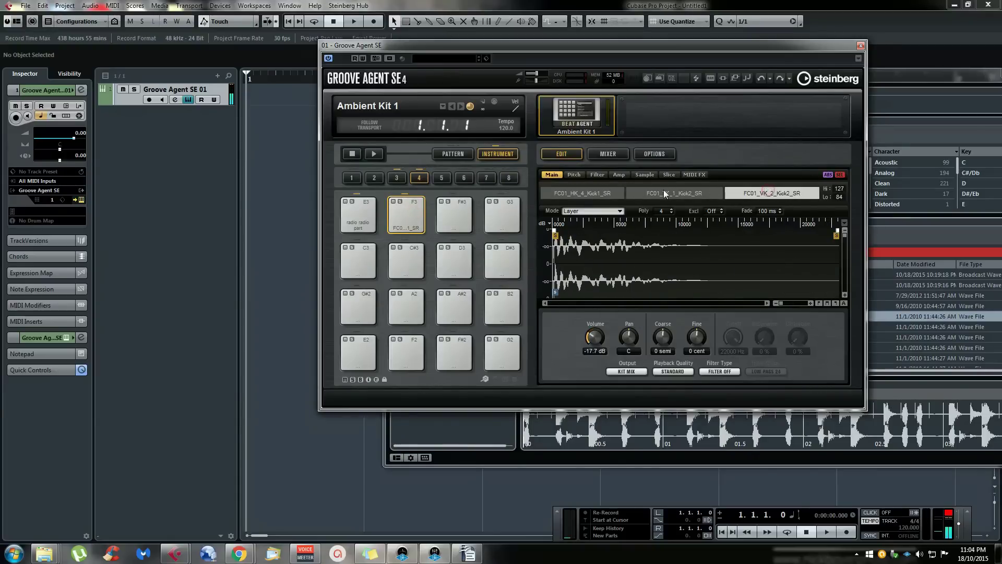
click(598, 174)
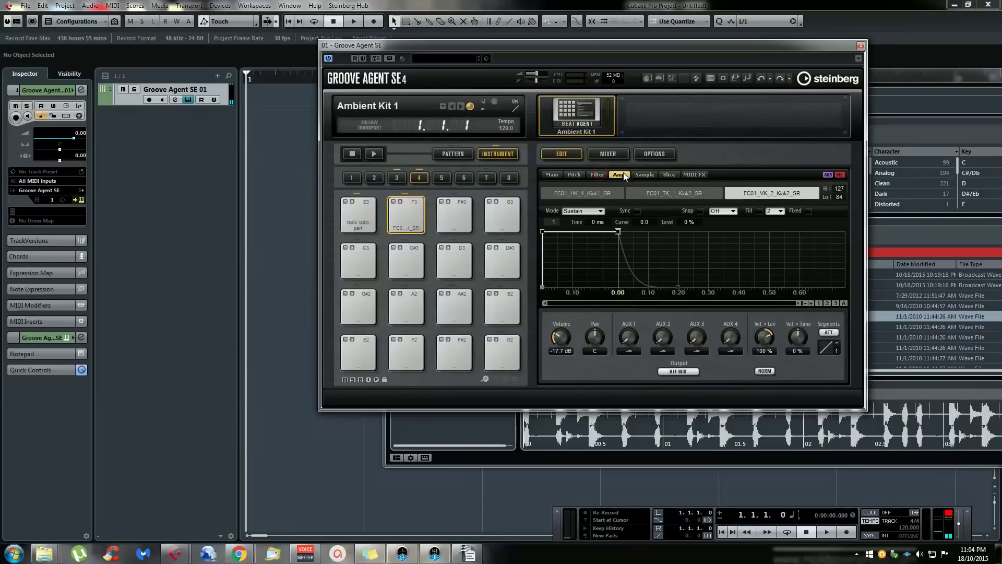
click(573, 177)
click(552, 175)
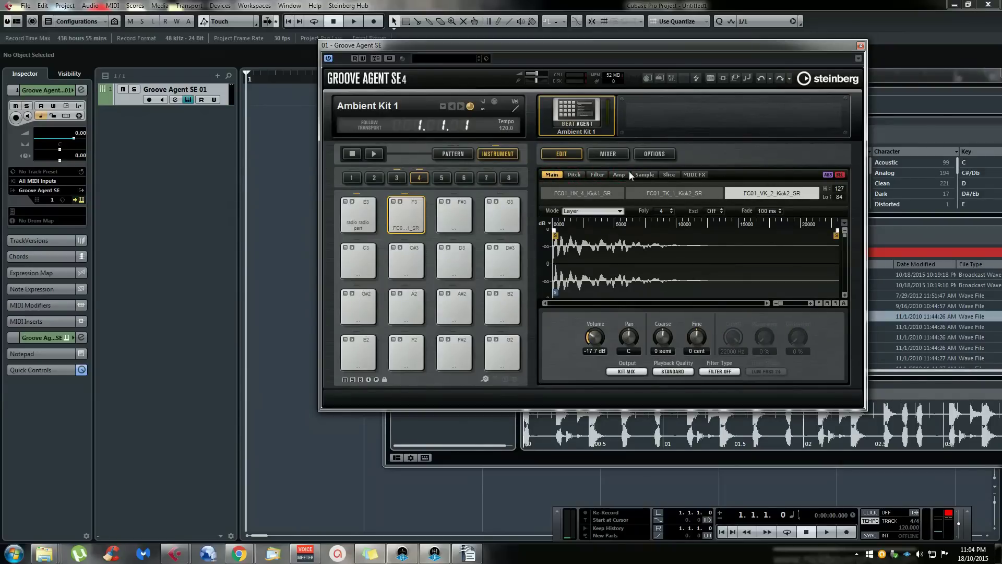
click(840, 174)
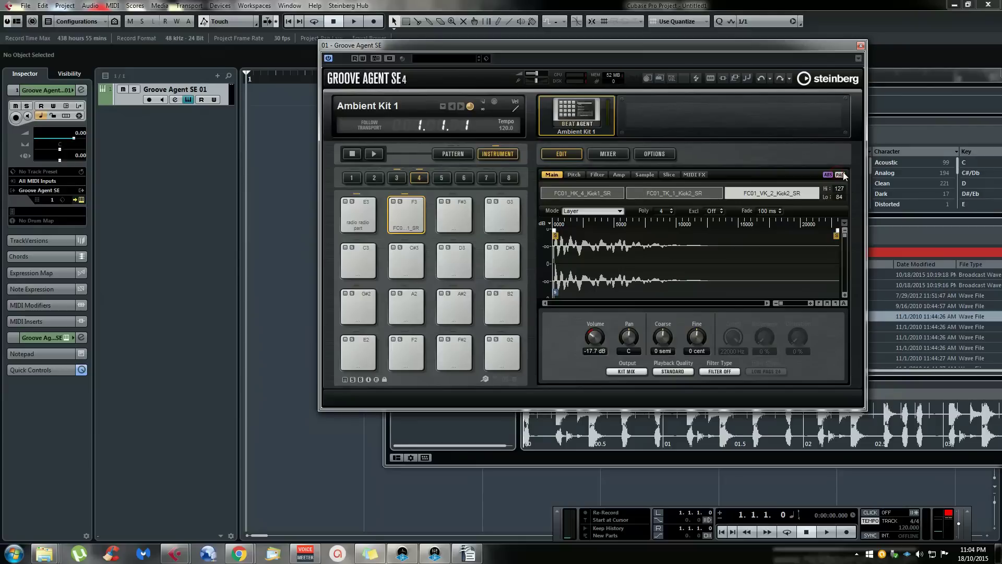
click(841, 175)
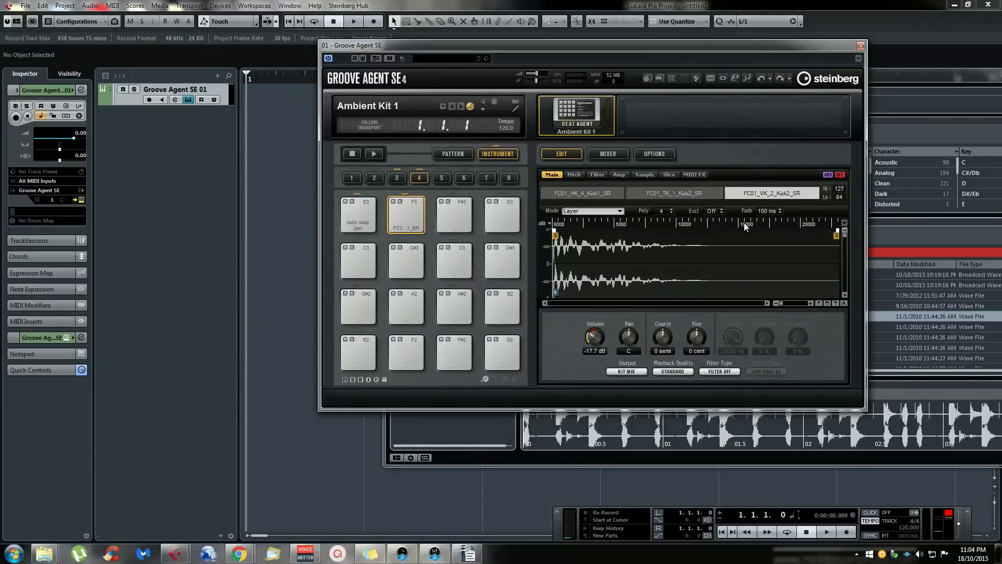
Audition the layered kick on pad F3 several times
click(415, 214)
click(414, 212)
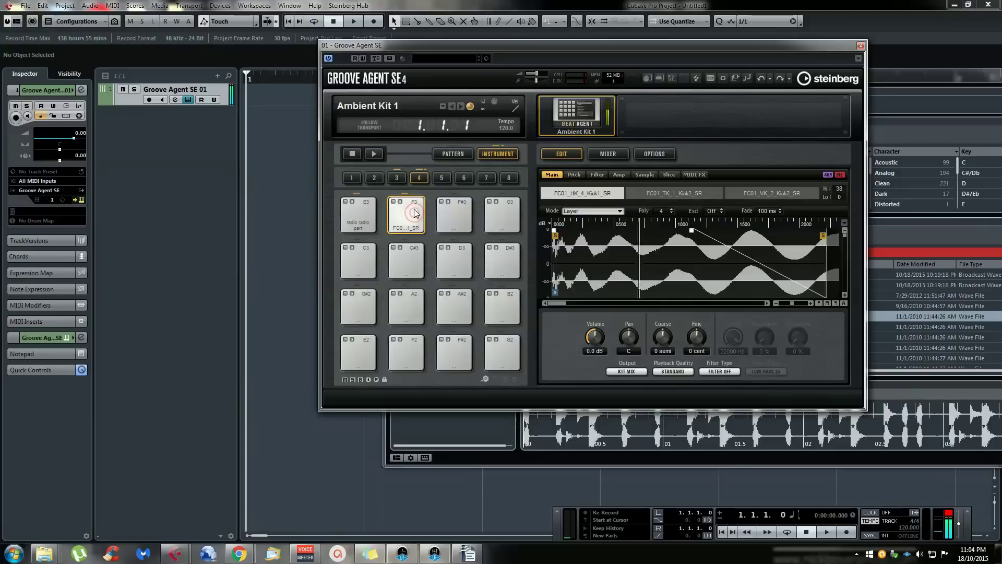
click(414, 210)
click(414, 212)
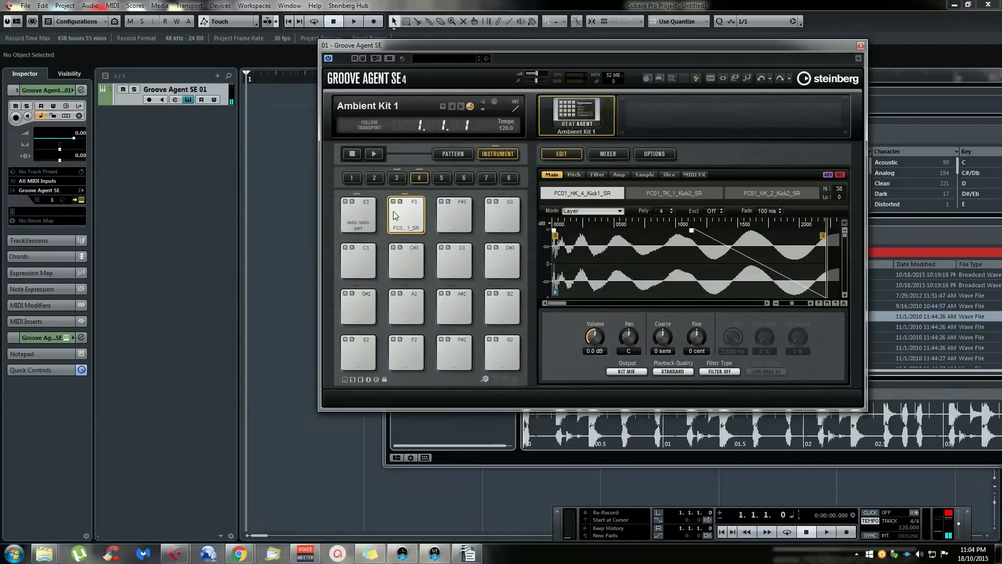
Assign the output of pad F3 to the agent's Bus 1
click(412, 224)
right_click(417, 218)
click(399, 212)
right_click(399, 211)
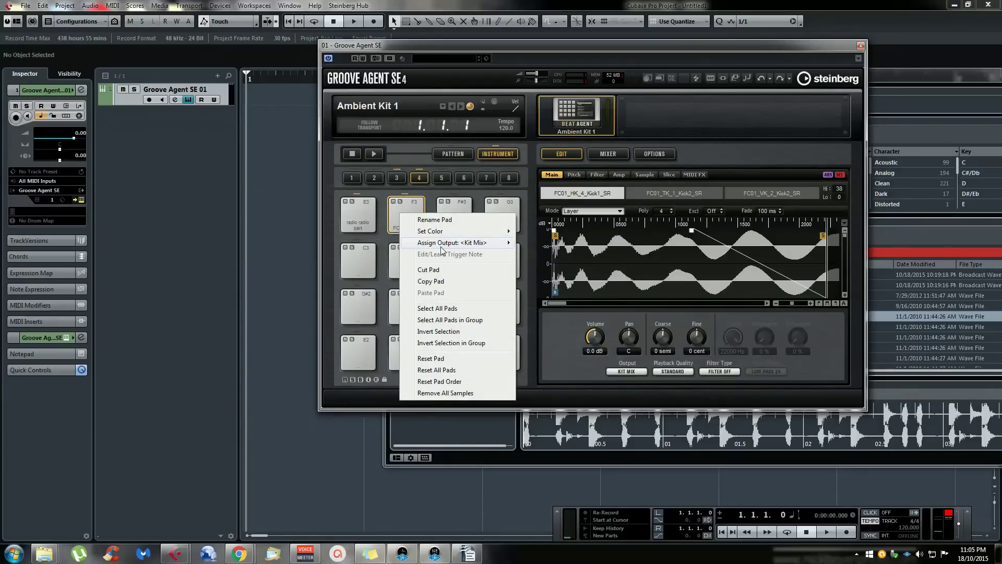
mouse_move(445, 245)
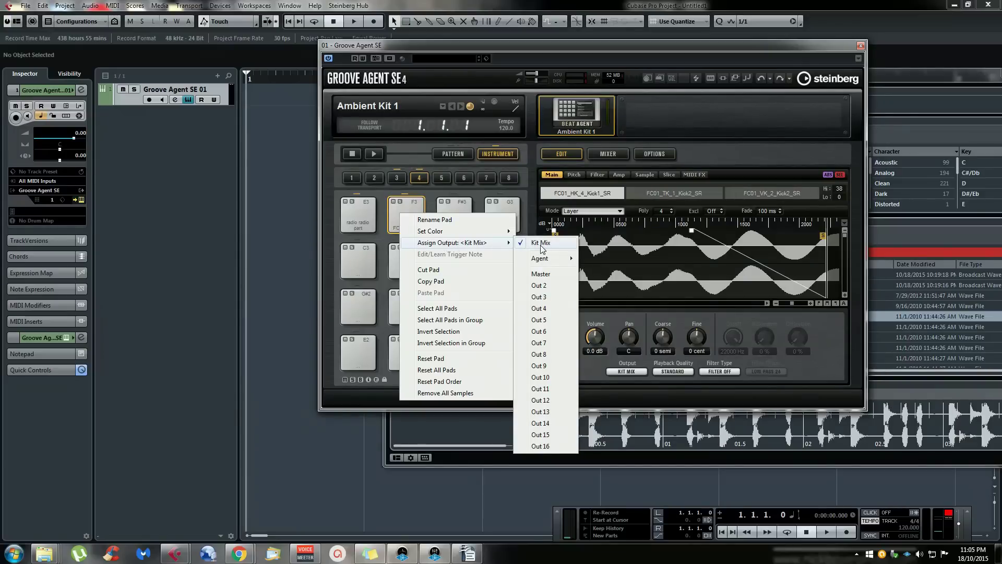
mouse_move(552, 261)
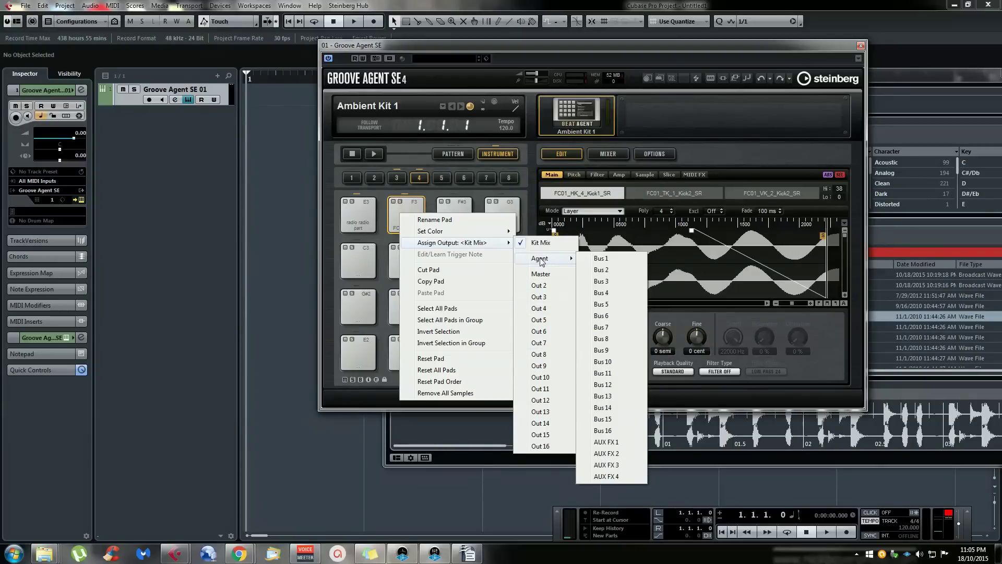
click(609, 258)
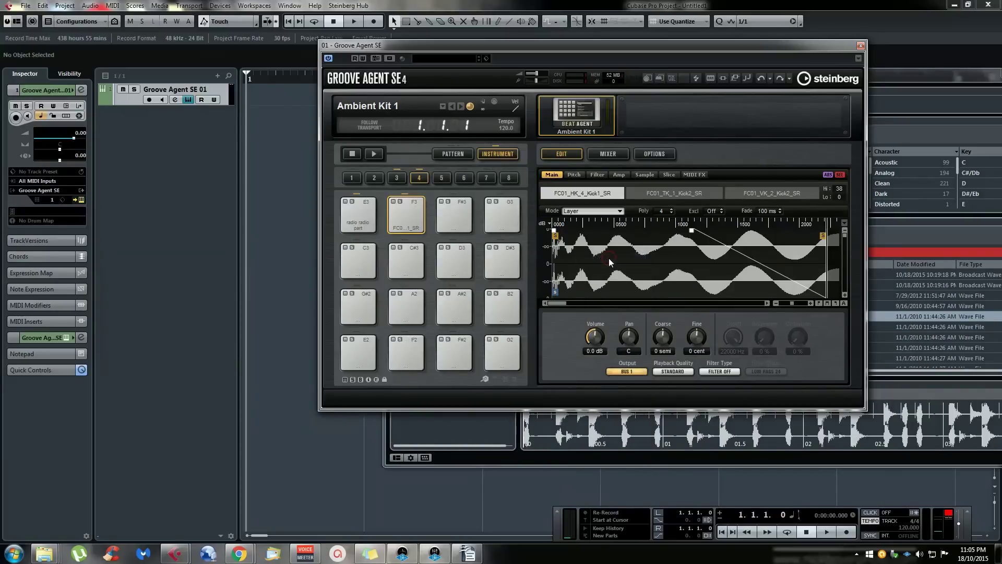
Look through the bus pages of the agent mixer and audition pad F3 to check its signal on Bus 1
click(608, 153)
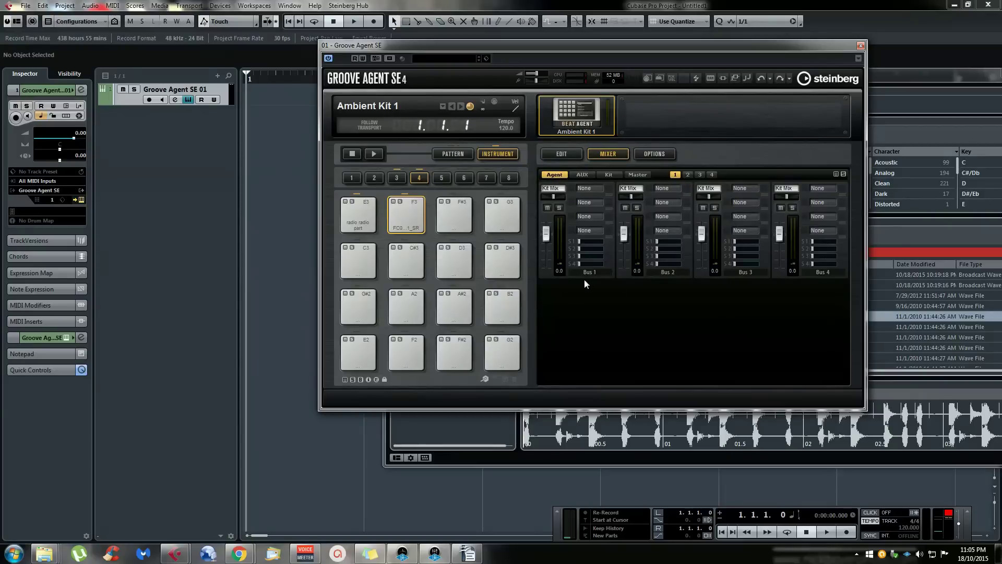
click(711, 174)
click(702, 175)
click(675, 175)
click(403, 214)
click(409, 217)
click(413, 214)
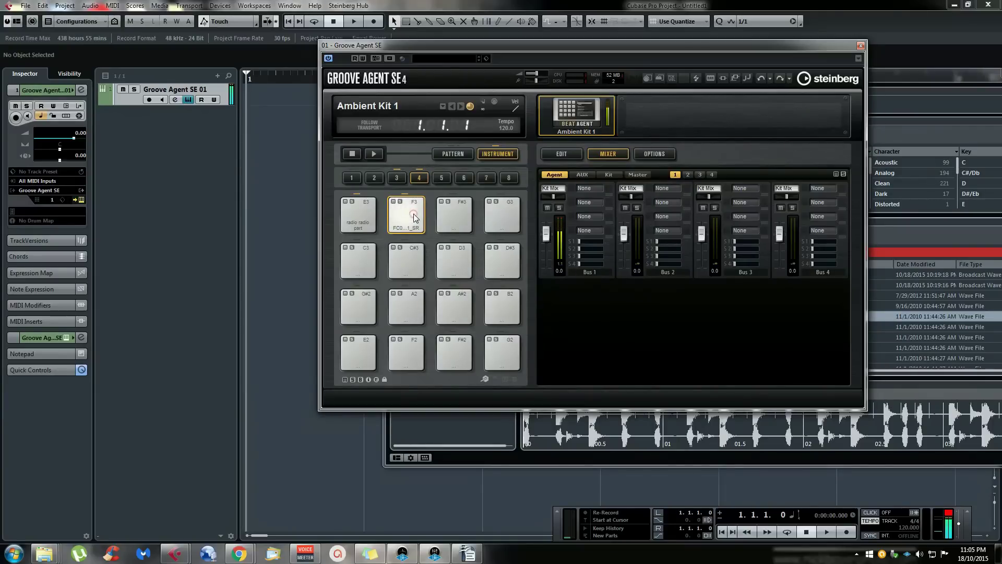
Insert a Studio EQ on Bus 1 and boost the low band by 3.7 dB at 83 Hz, auditioning pad F3
click(601, 186)
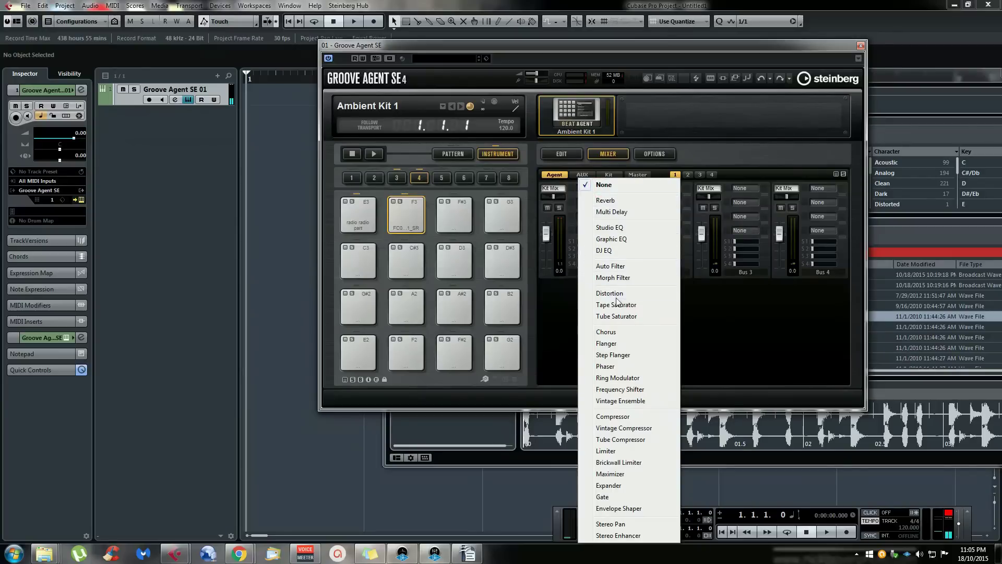
click(564, 334)
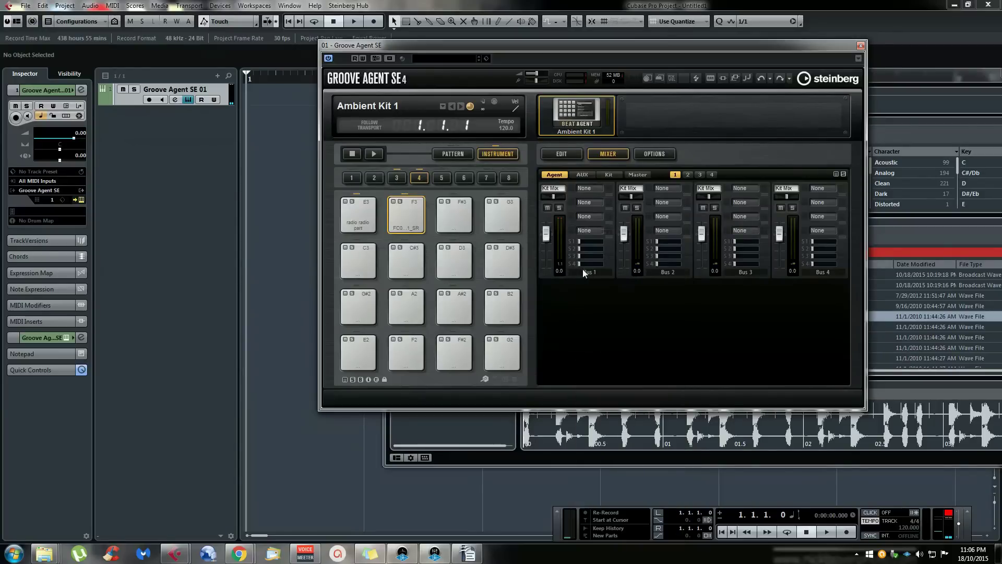
click(587, 189)
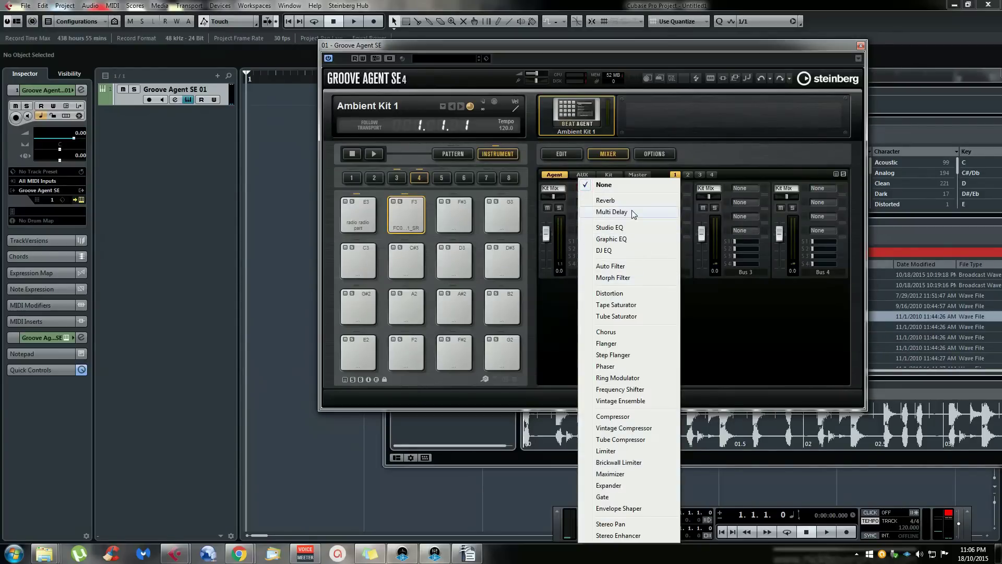
click(630, 228)
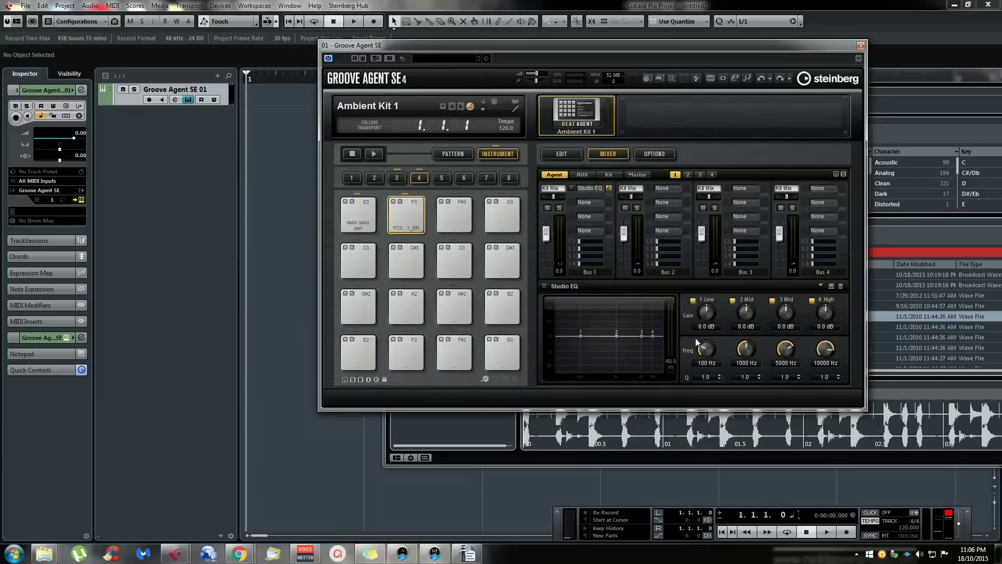
drag(579, 337, 578, 328)
click(411, 208)
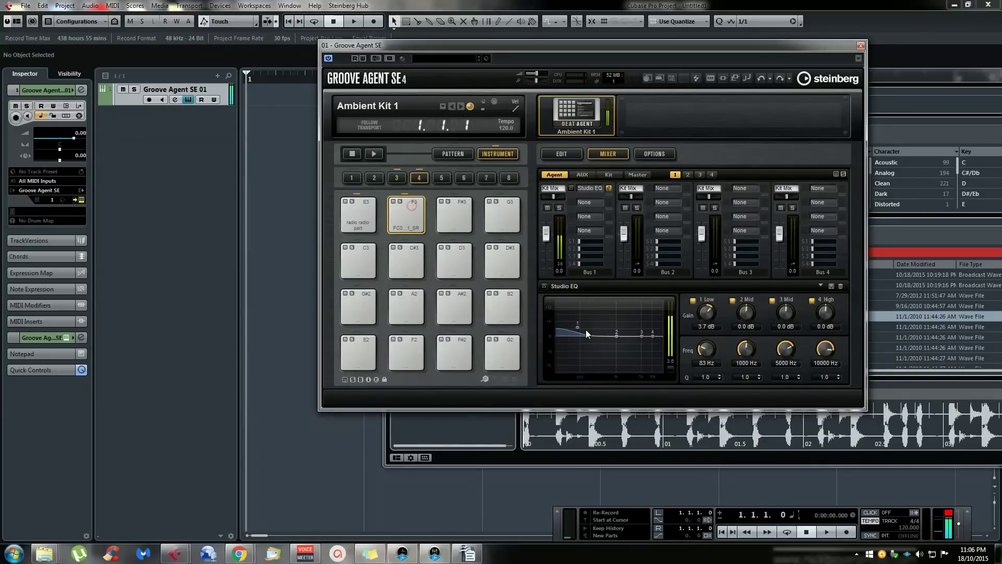
Boost the EQ's high band by 3.0 dB at 8978 Hz and set the 2 Mid band to -3.5 dB at 430 Hz, auditioning the kick
drag(656, 329, 652, 324)
click(408, 221)
mouse_move(616, 336)
mouse_down()
mouse_move(606, 328)
mouse_move(605, 351)
mouse_up()
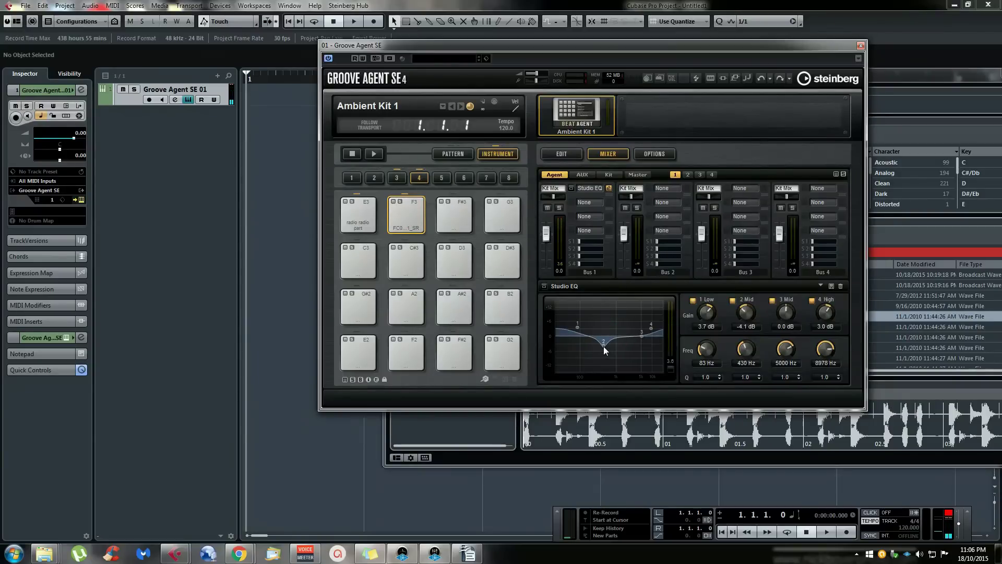
click(405, 222)
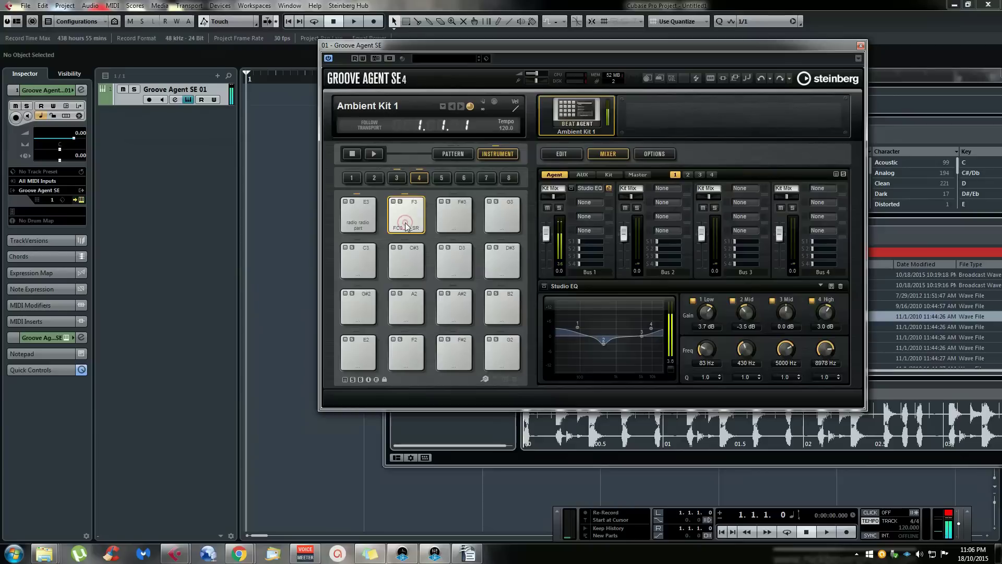
Adjust the 2 Mid band to -3.0 dB at 416 Hz and the 3 Mid band to 2.8 dB at 1385 Hz, auditioning pad F3
drag(603, 346, 628, 316)
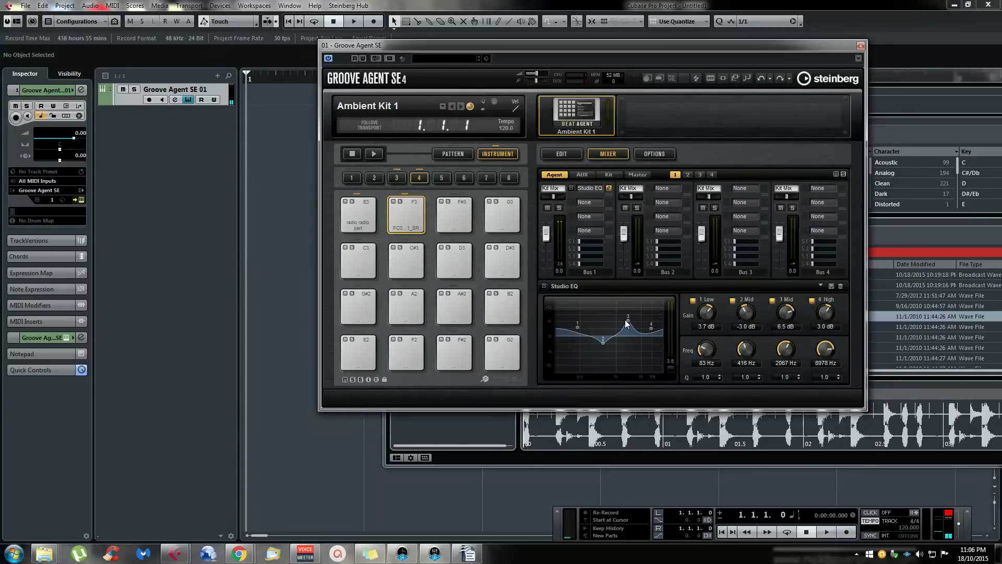
click(401, 216)
drag(627, 322, 622, 330)
click(401, 218)
click(401, 218)
click(401, 218)
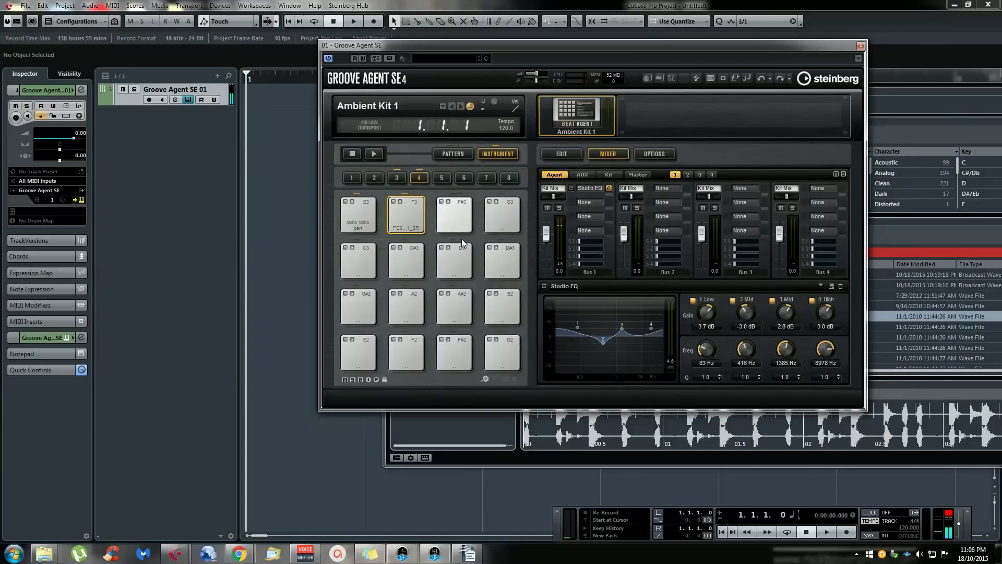
click(411, 217)
click(412, 217)
click(412, 216)
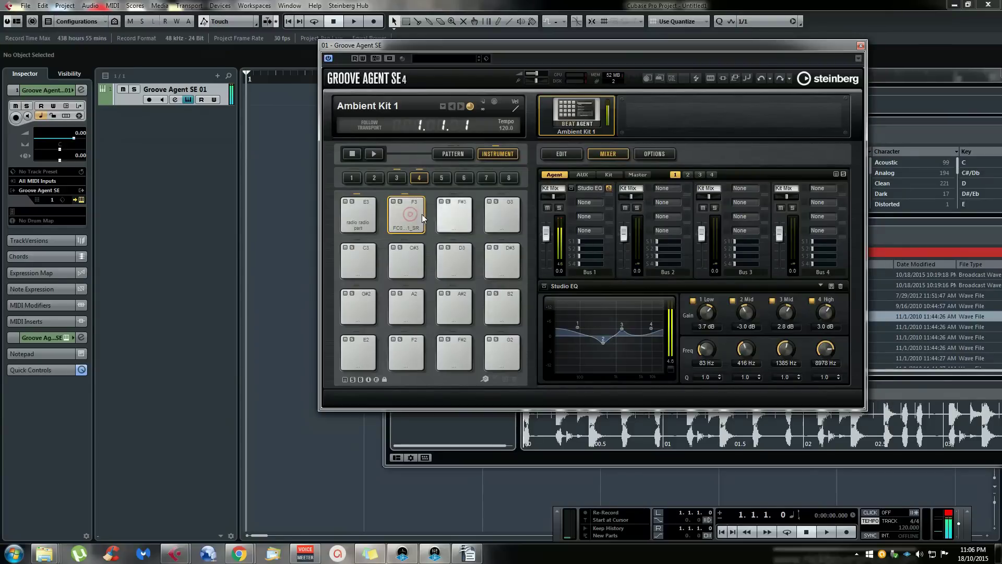
Insert a Chorus in Bus 1's second effect slot with a 0.05 Hz rate and 13% mix, auditioning pad F3
click(586, 201)
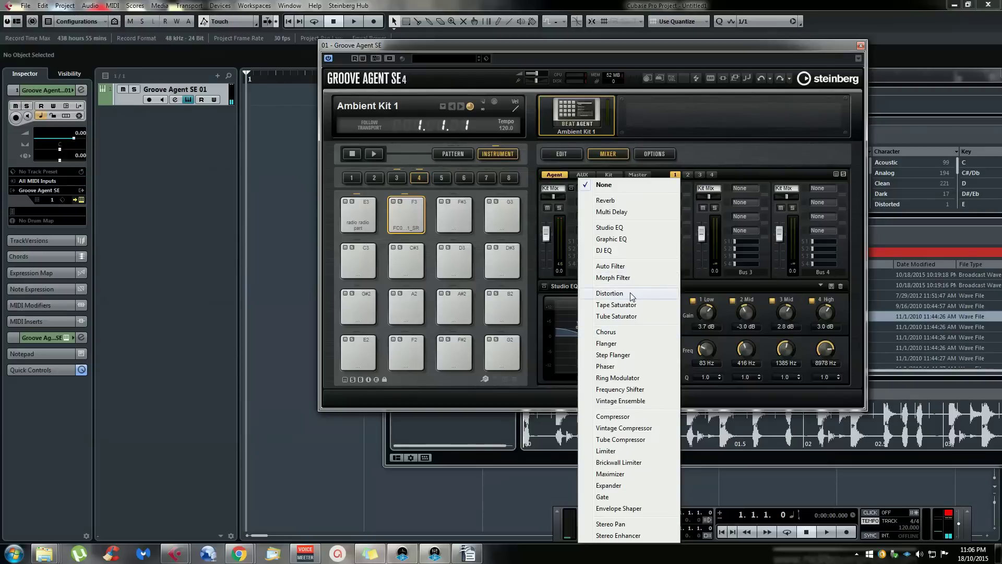
click(615, 332)
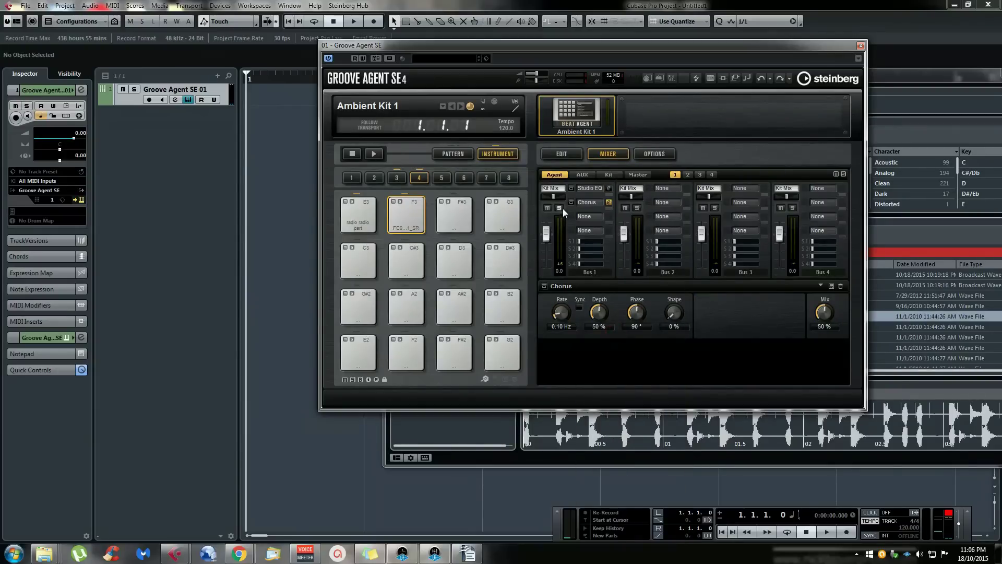
click(418, 215)
drag(826, 312, 825, 339)
click(410, 215)
drag(823, 312, 823, 309)
click(409, 215)
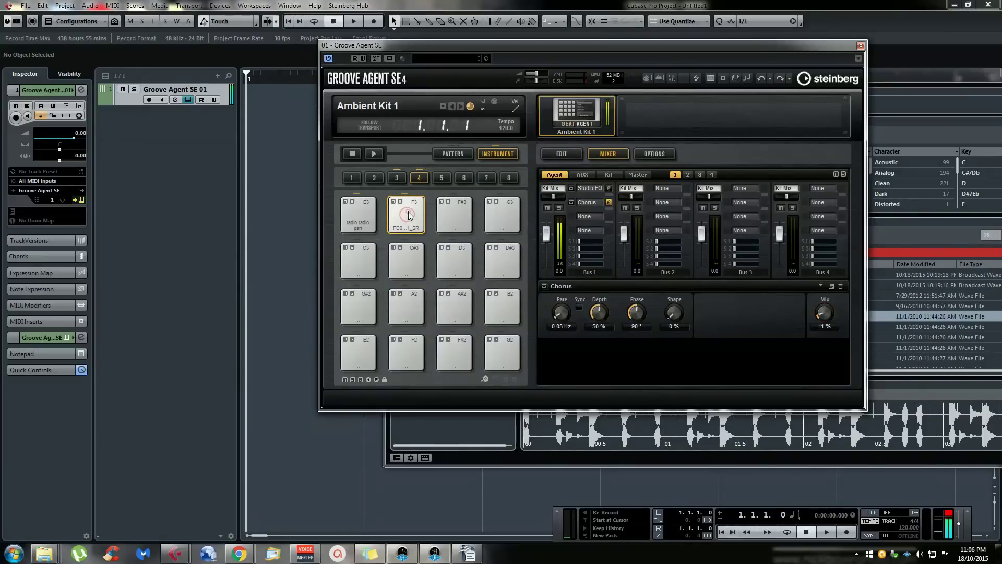
drag(827, 314, 823, 309)
click(409, 214)
click(410, 212)
click(409, 211)
Compare the kick on pad F3 with the Chorus bypassed and active
click(572, 202)
click(411, 210)
click(412, 209)
click(573, 203)
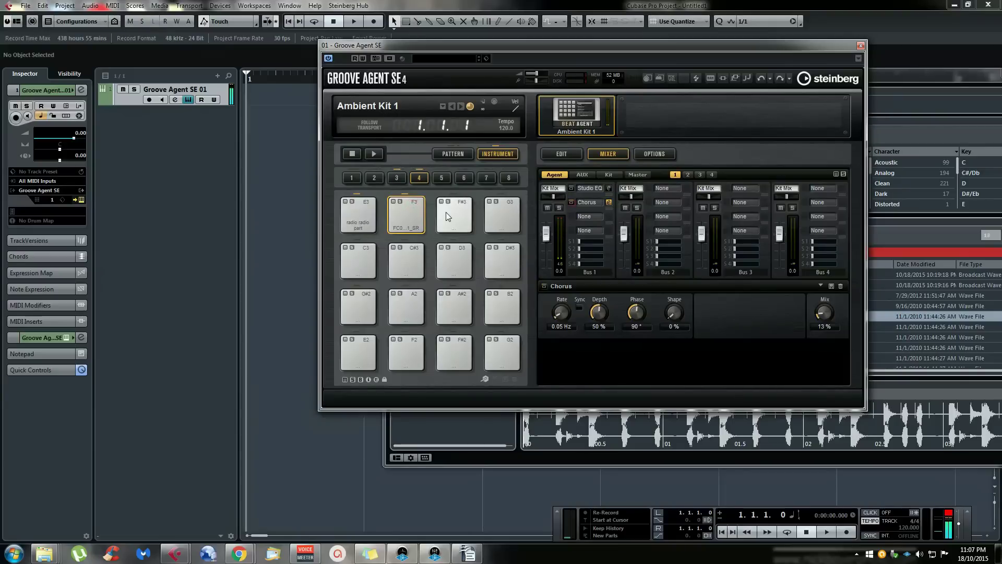
click(416, 216)
click(417, 219)
click(417, 218)
click(417, 217)
click(418, 216)
click(417, 214)
click(414, 202)
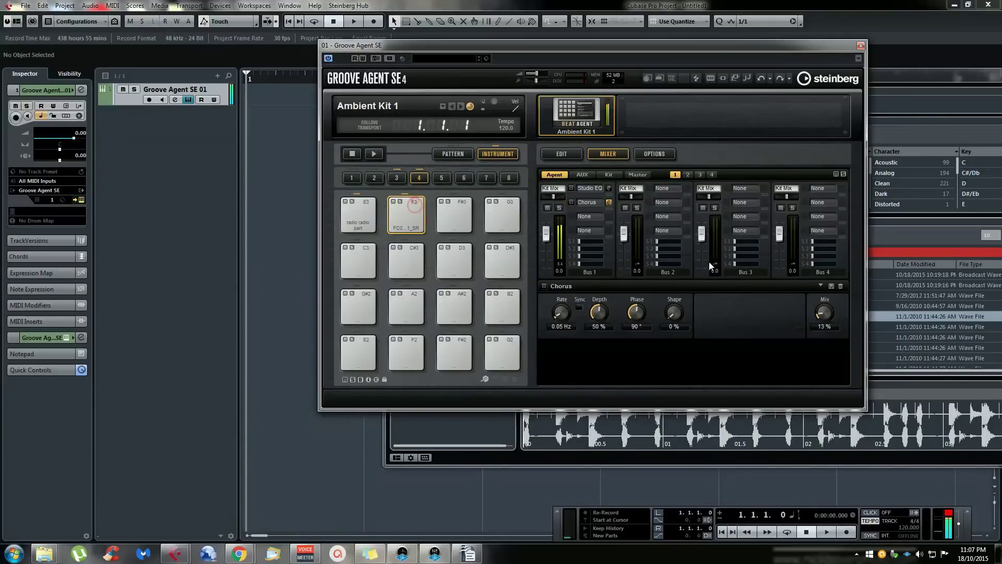
Look over the effects available for Bus 1, the AUX mixer channels and the amp settings of FC01_HK_4_Kick1_SR
click(603, 216)
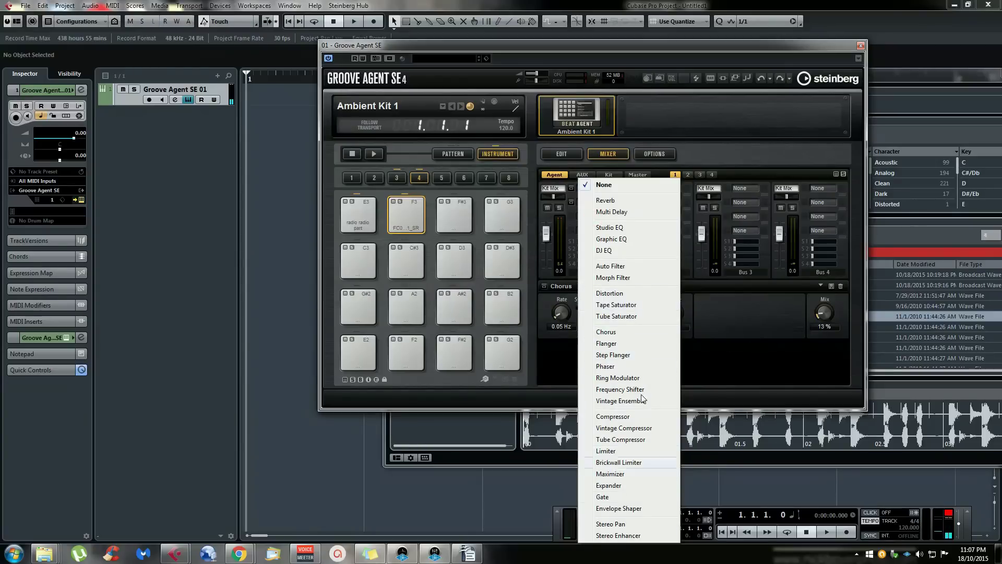
click(713, 371)
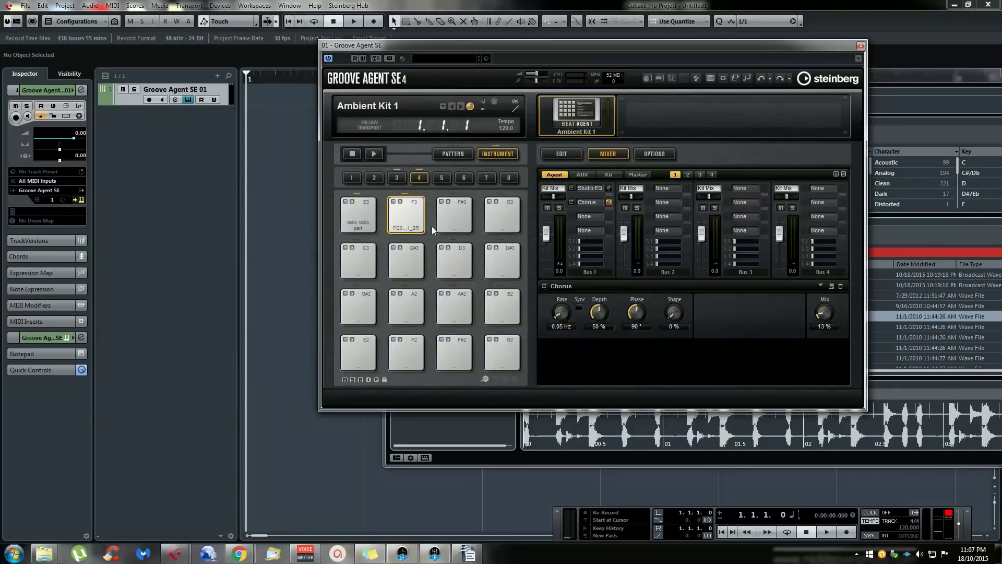
drag(620, 50, 535, 93)
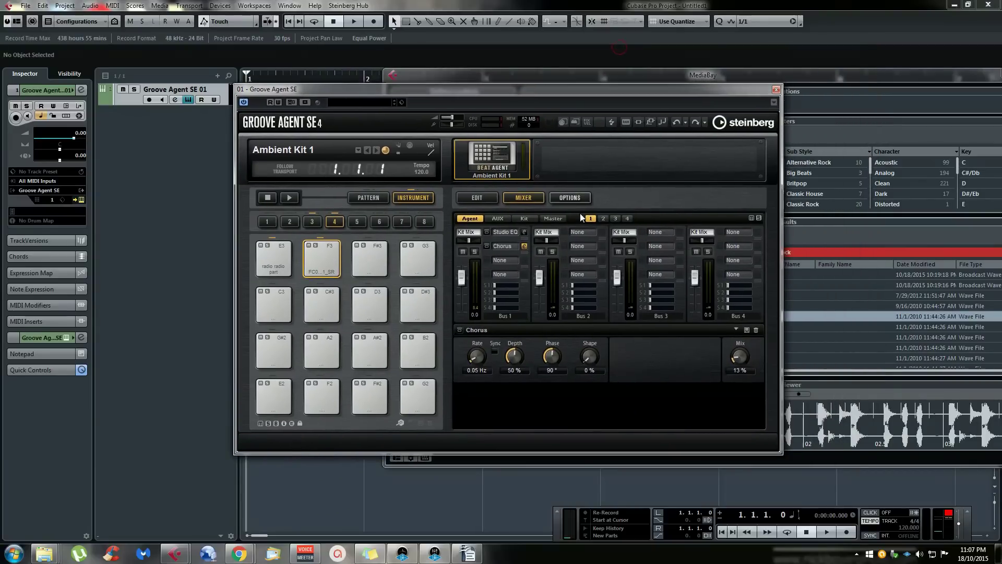
click(494, 219)
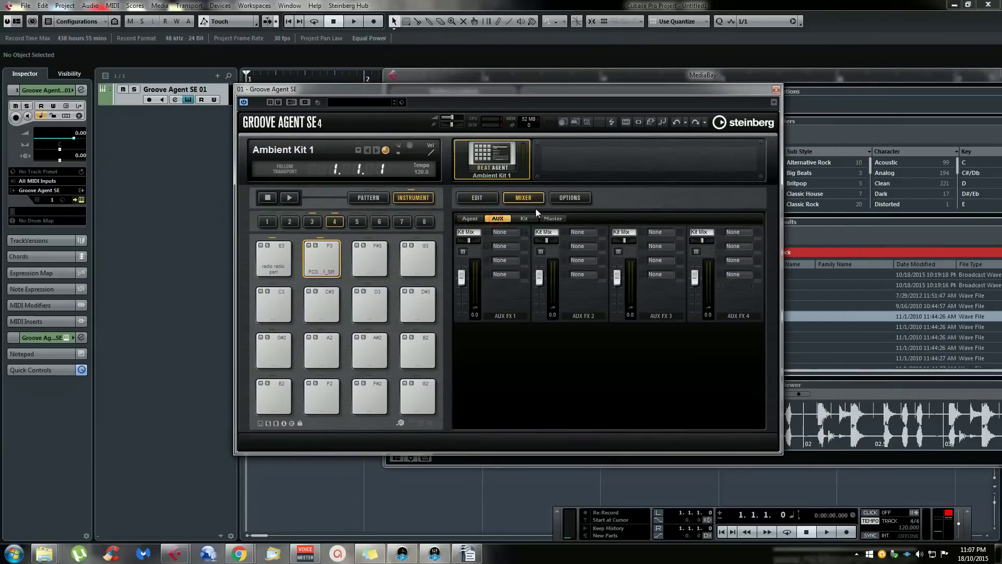
click(481, 198)
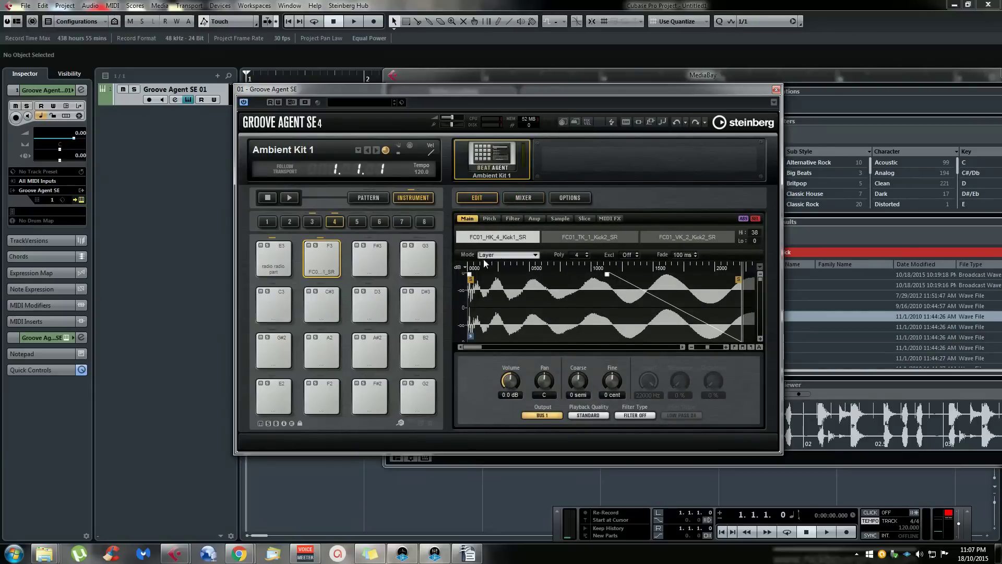
click(533, 219)
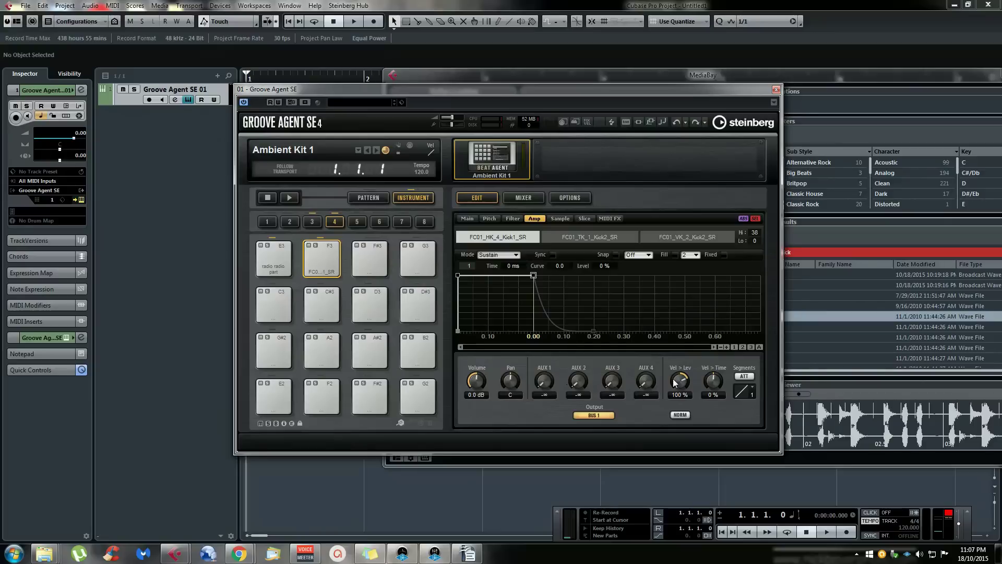
Insert a Reverb in the first effect slot of the AUX FX 1 mixer channel and review its settings
click(522, 197)
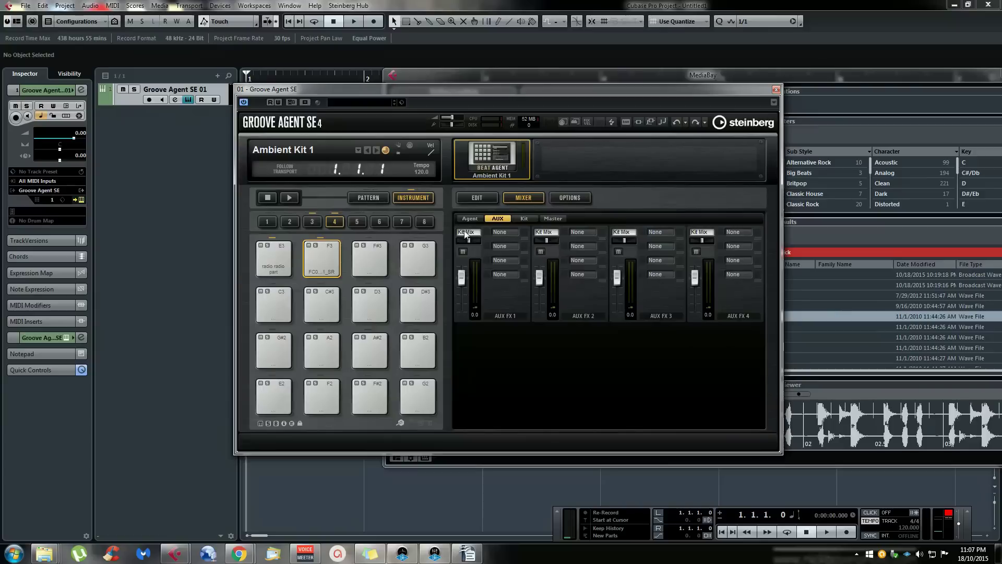
click(506, 233)
click(531, 202)
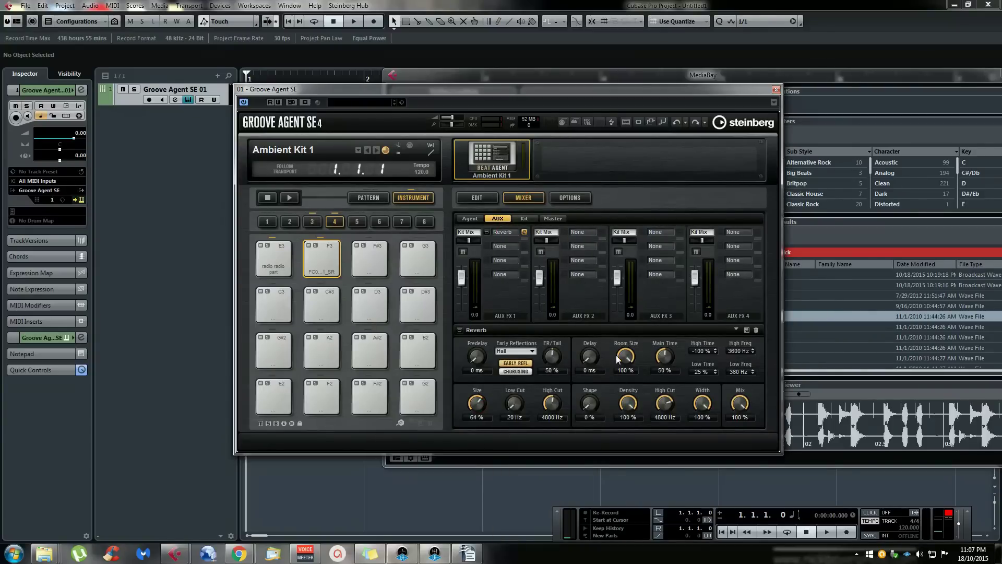
drag(622, 383, 618, 417)
Set Bus 1's first send to about -22.9 dB and audition the kick on pad F3
click(471, 219)
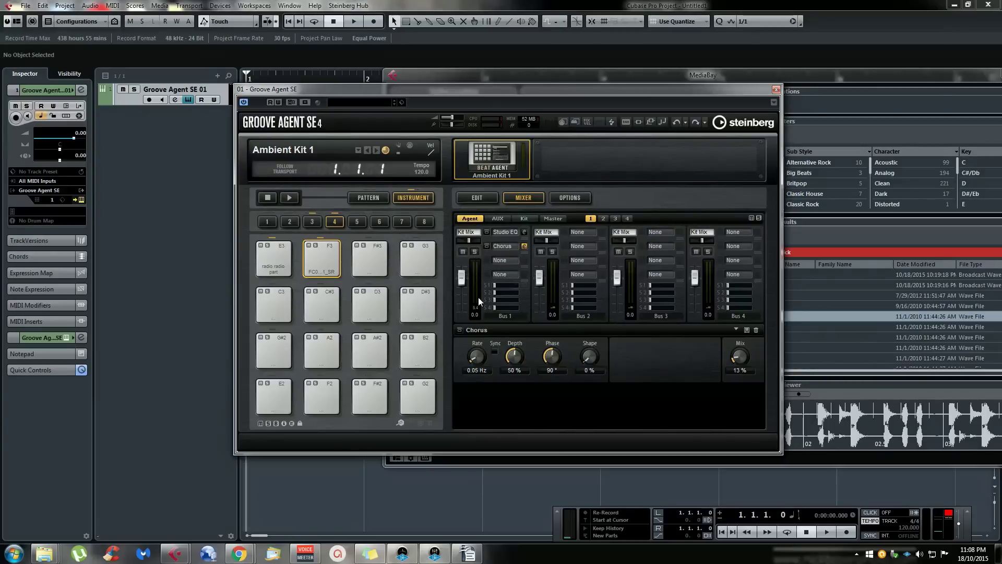
drag(499, 285, 503, 288)
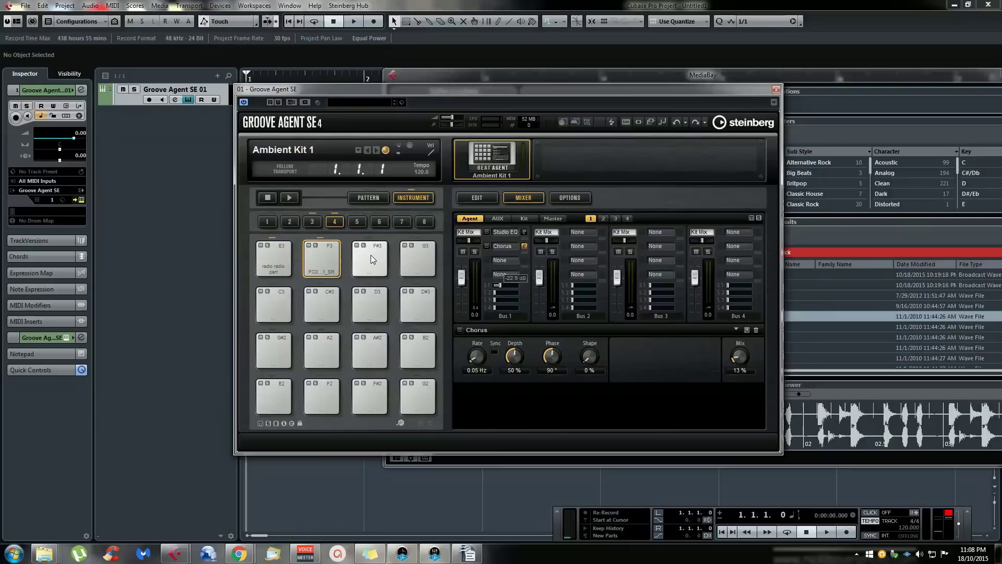
click(327, 258)
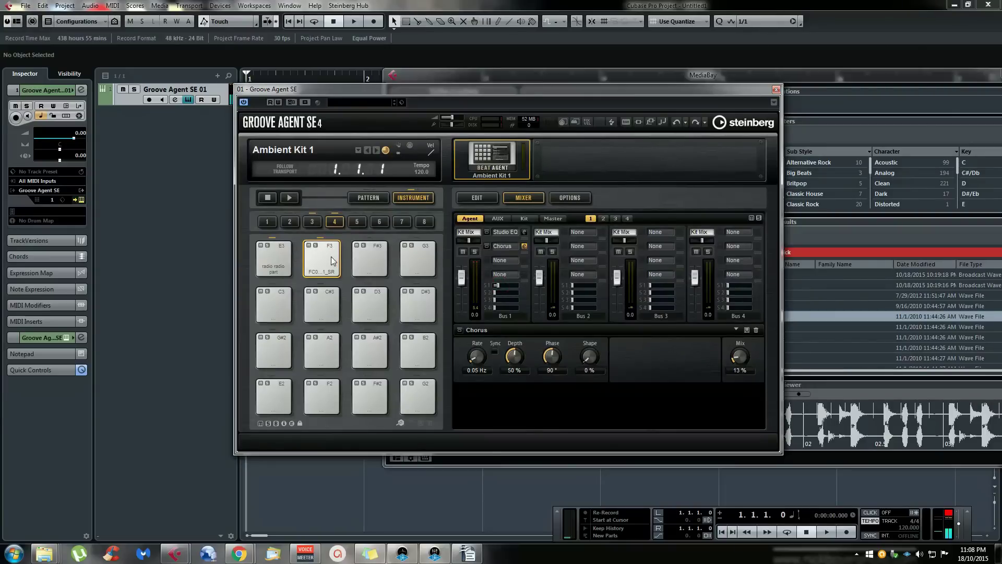
click(331, 254)
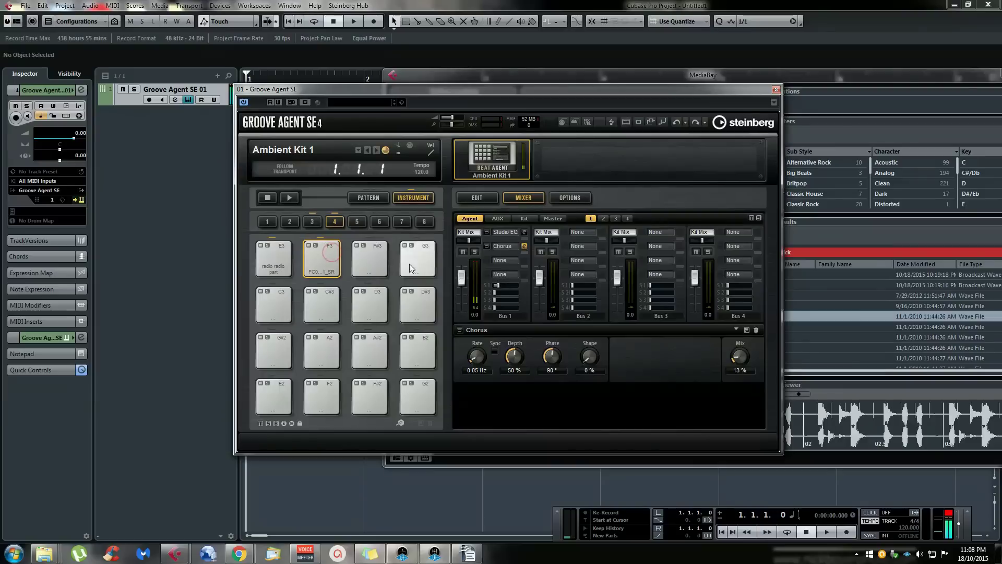
click(323, 256)
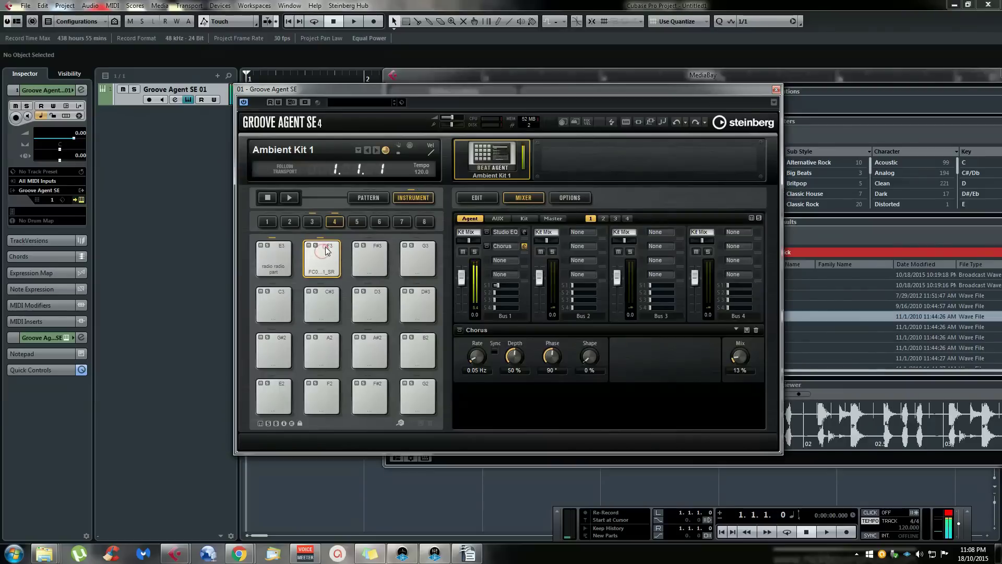
click(323, 255)
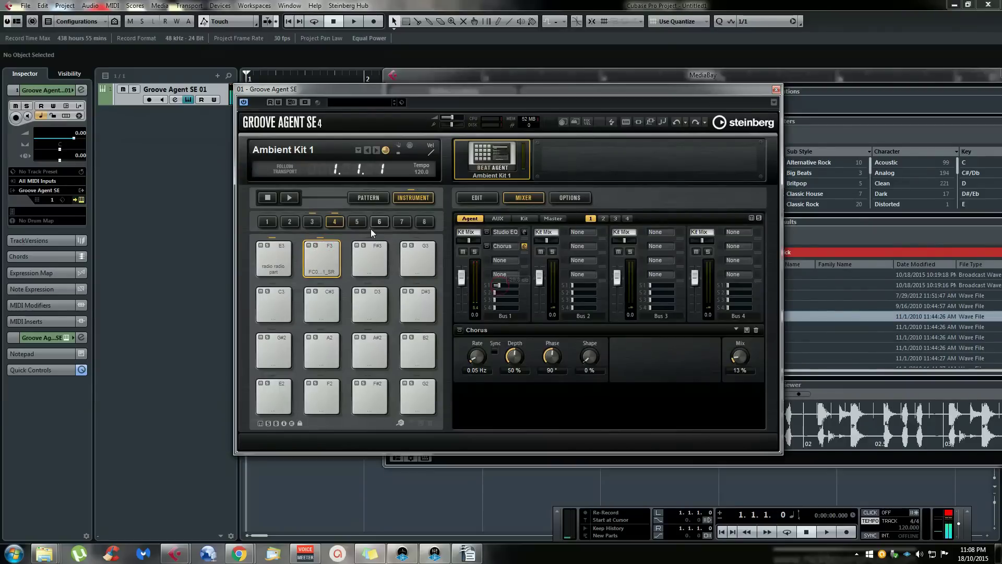
click(328, 251)
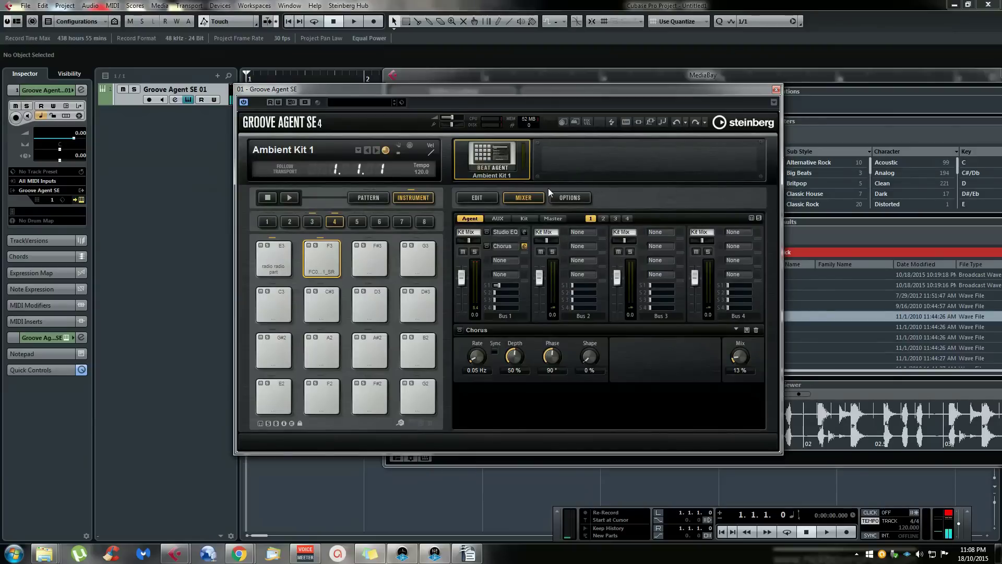
Compare the Pattern pads with the Instrument pads and audition pad F3
drag(665, 88, 766, 100)
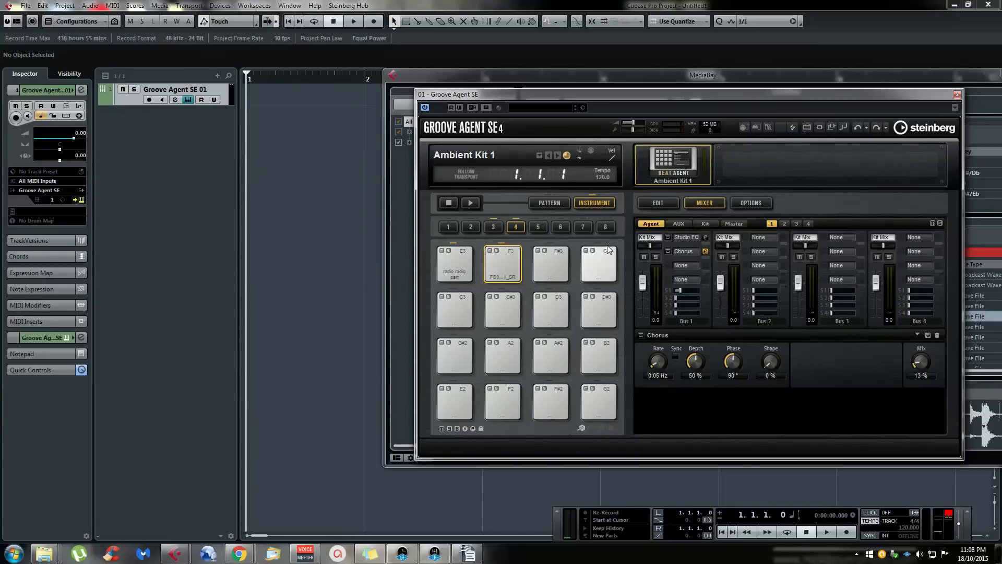
click(552, 203)
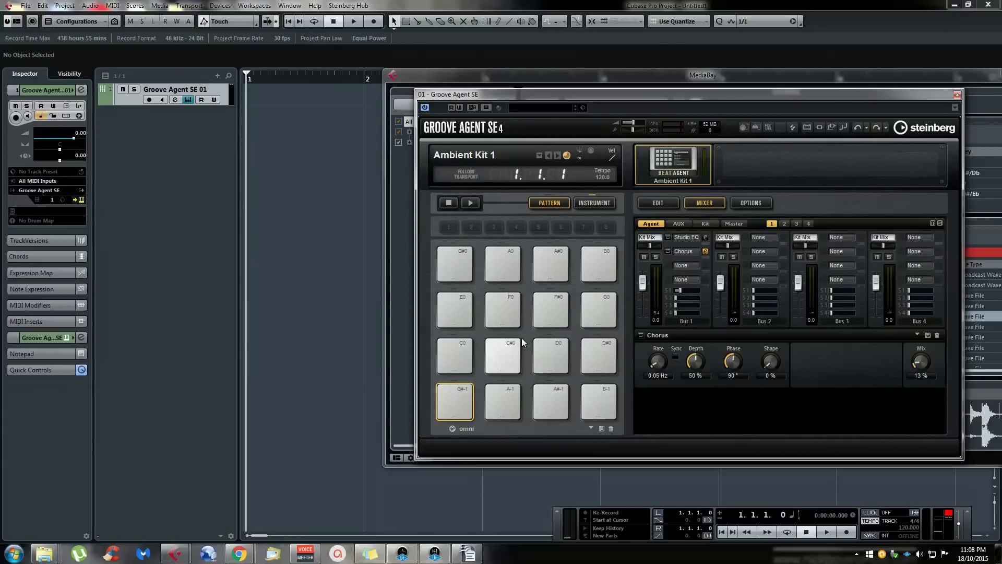
click(581, 203)
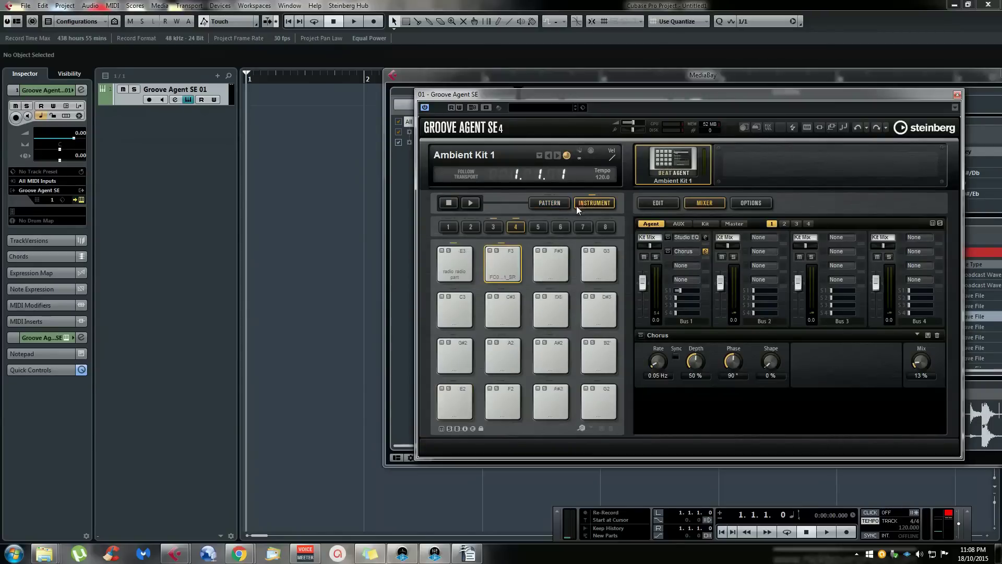
click(546, 205)
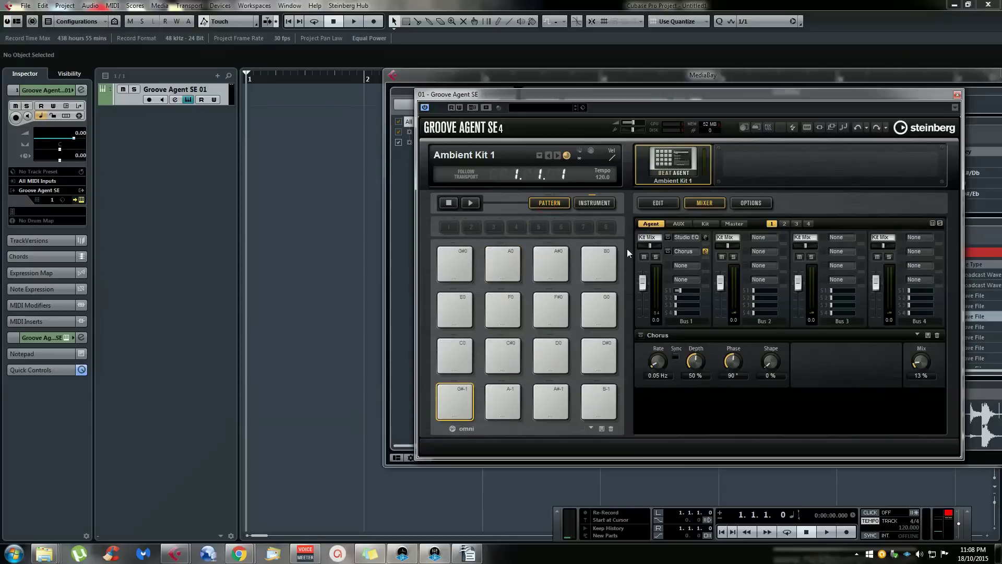
click(586, 203)
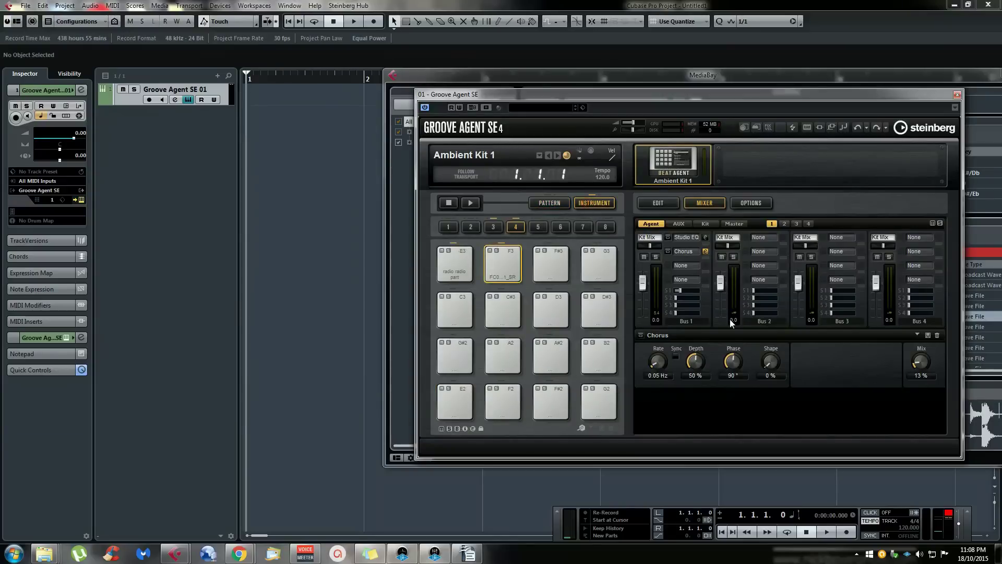
click(509, 259)
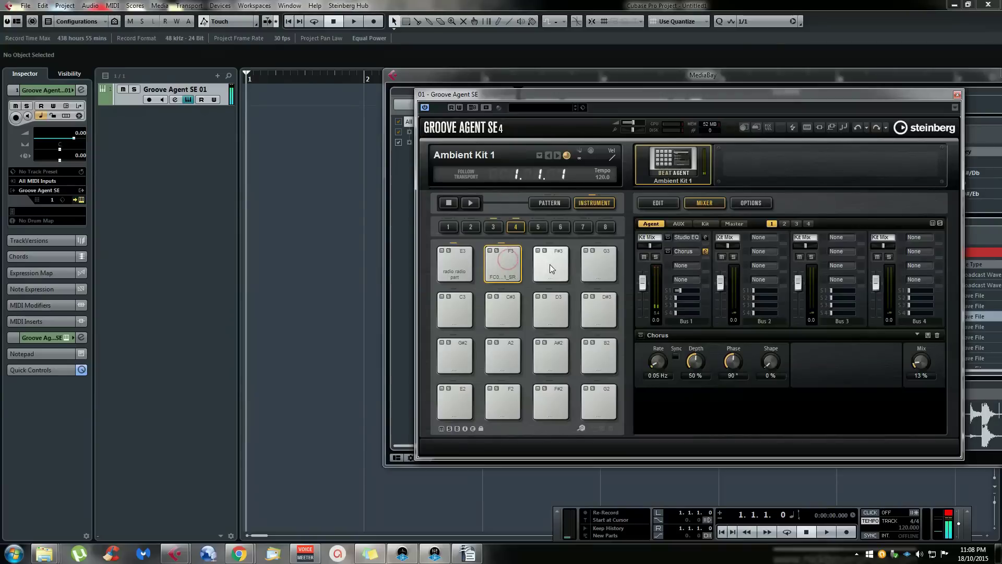
drag(688, 99, 539, 119)
click(360, 278)
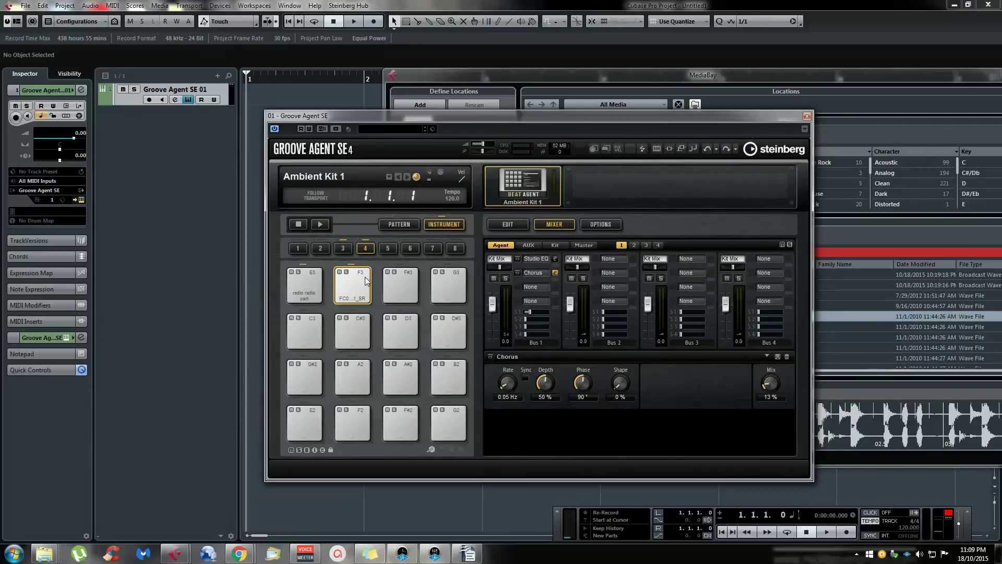
Record-enable the Groove Agent SE 01 track and look over the options for pad F3
click(149, 100)
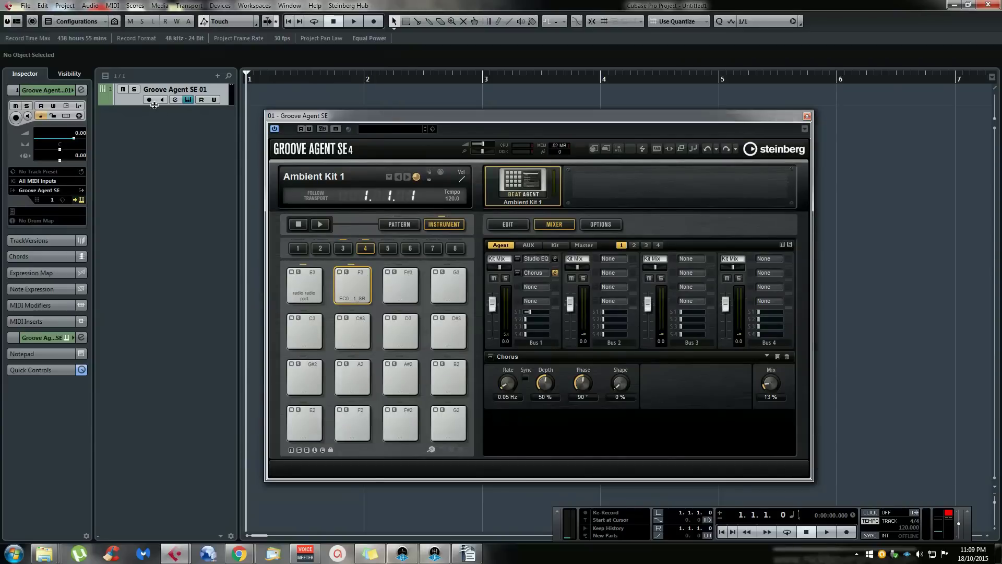
click(356, 268)
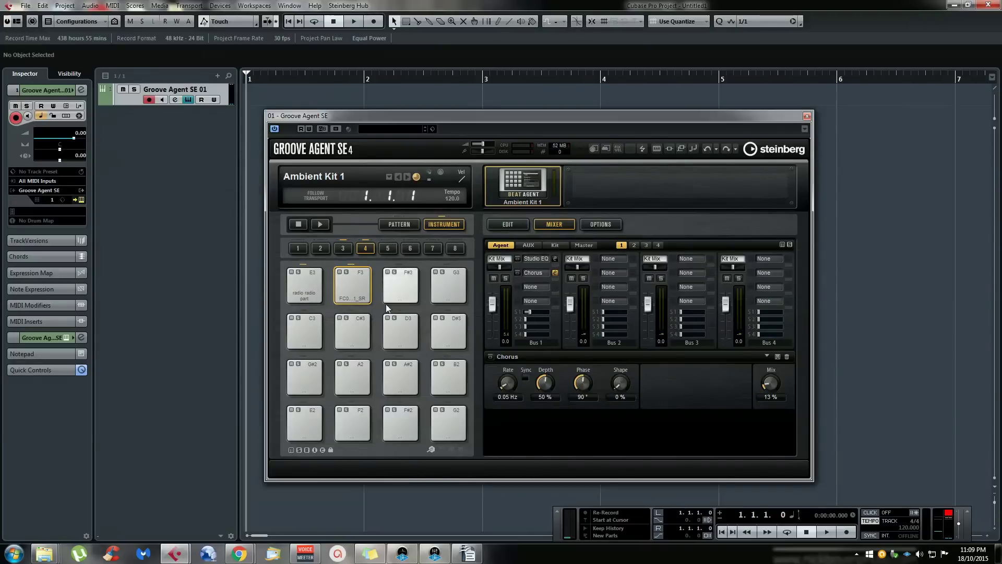
right_click(345, 283)
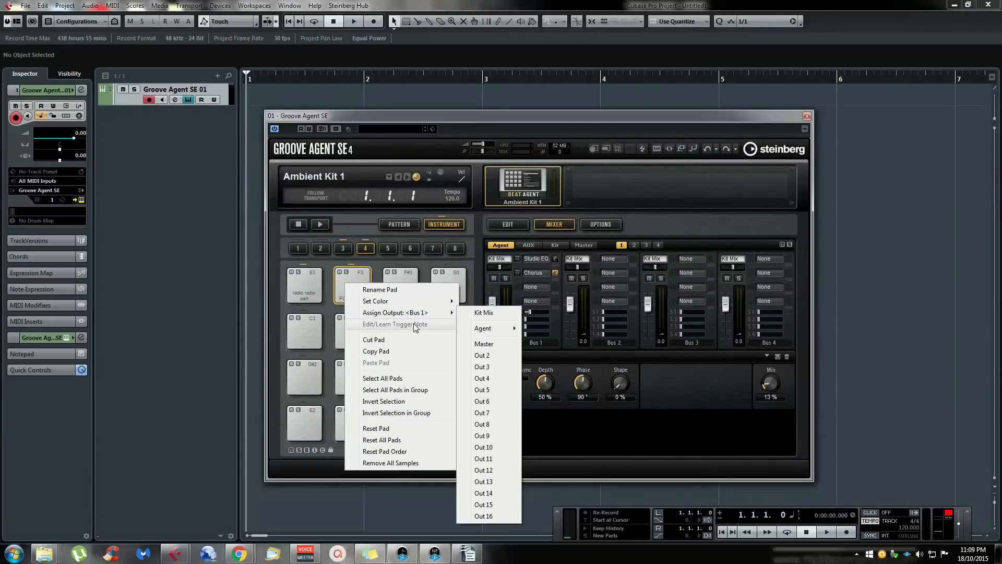
click(386, 115)
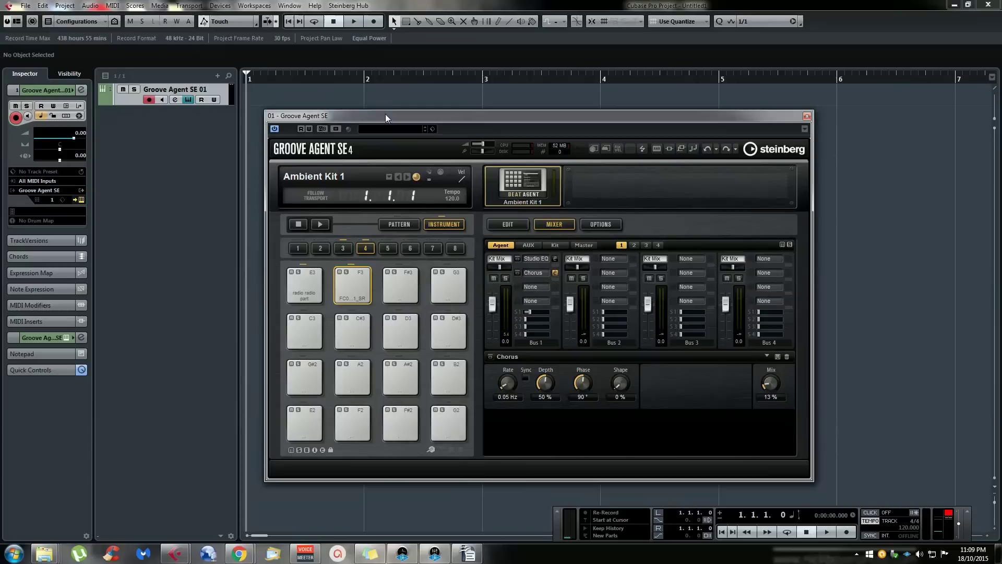
Enable MIDI trigger note mapping and learn G4 as the new trigger note for the kick pad
click(432, 449)
right_click(359, 281)
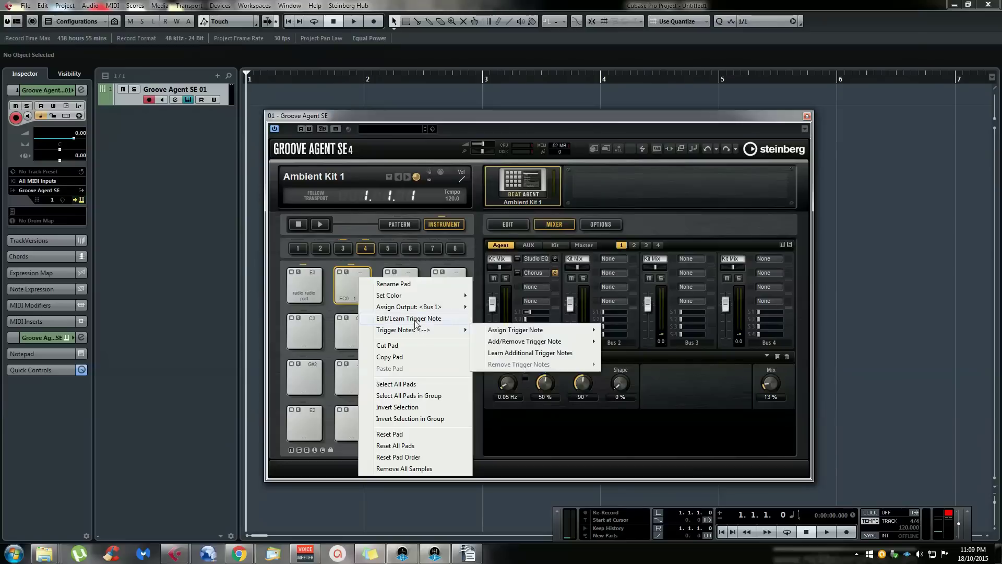
mouse_move(416, 308)
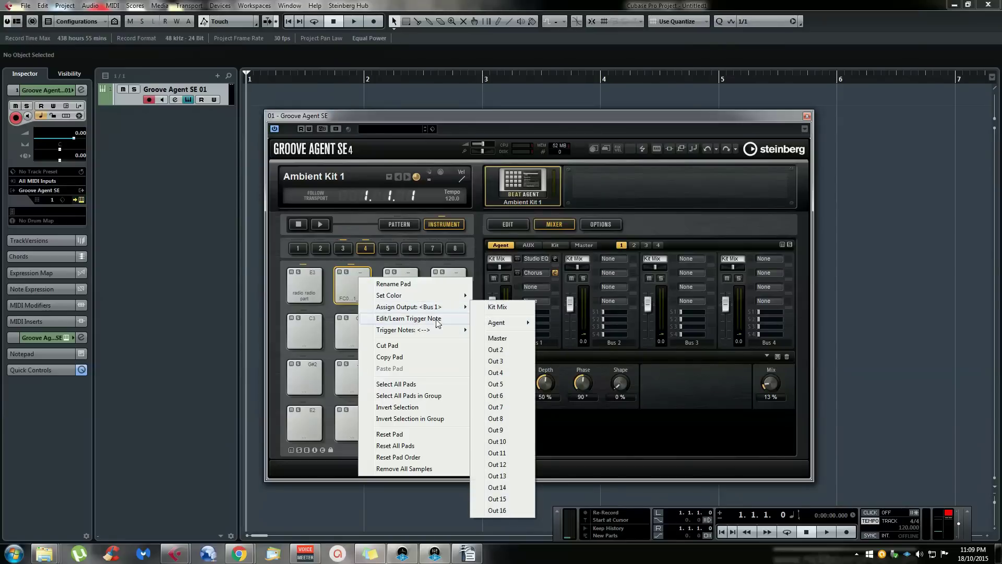
mouse_move(421, 332)
mouse_move(530, 332)
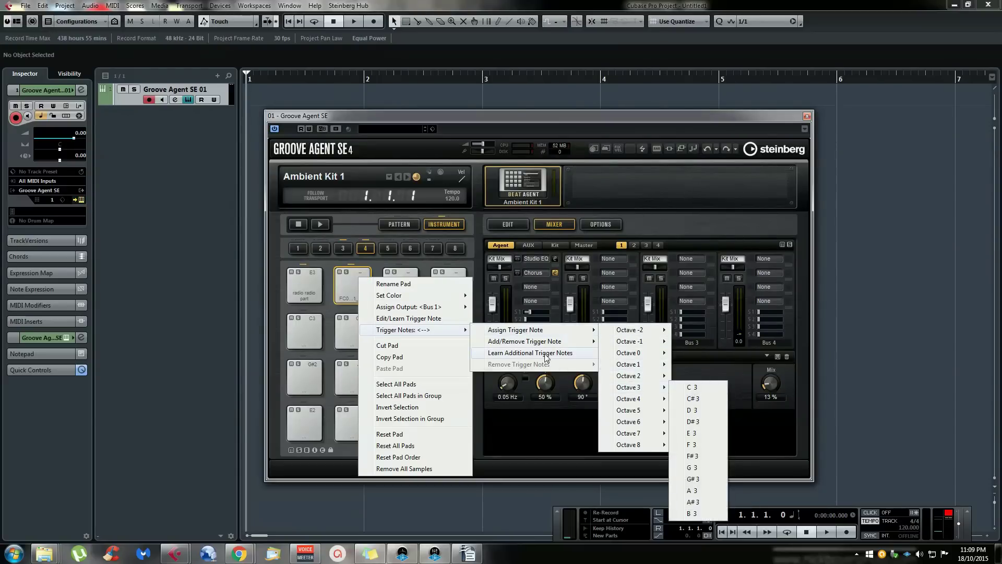
click(409, 318)
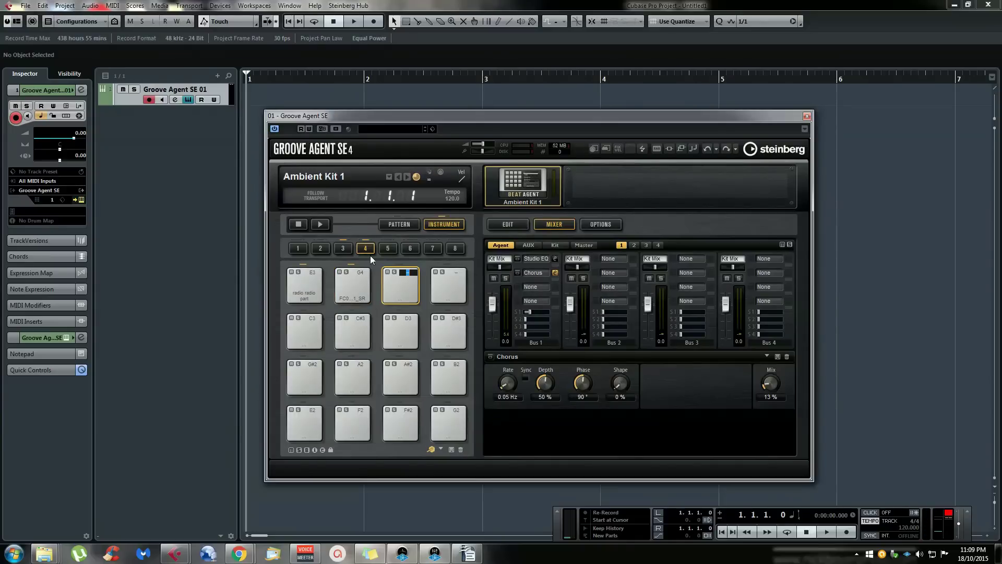
click(355, 286)
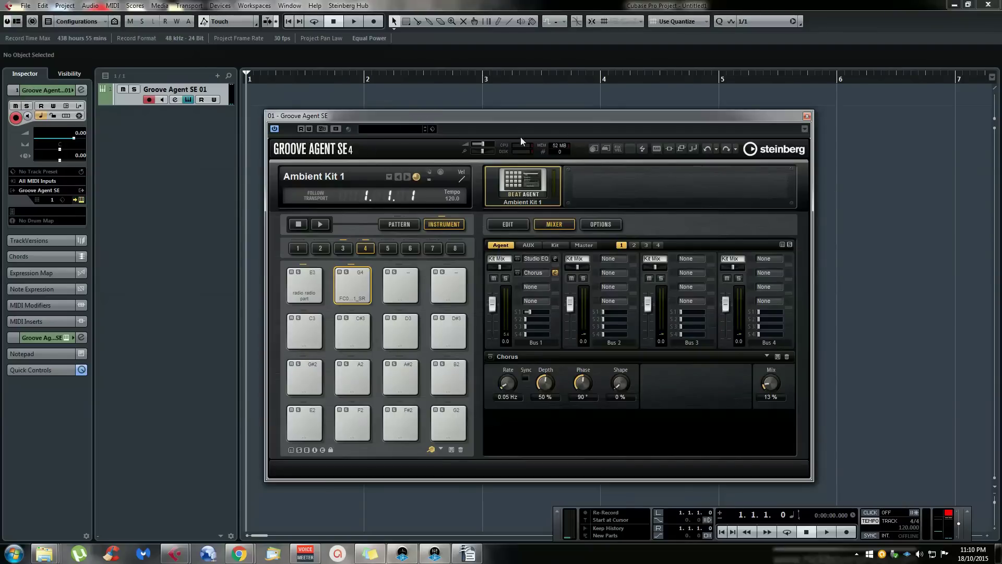
click(341, 250)
click(364, 249)
click(356, 278)
Draw a MIDI part in bar 1 of the Groove Agent SE 01 track and open it in the Key Editor
drag(402, 113, 488, 97)
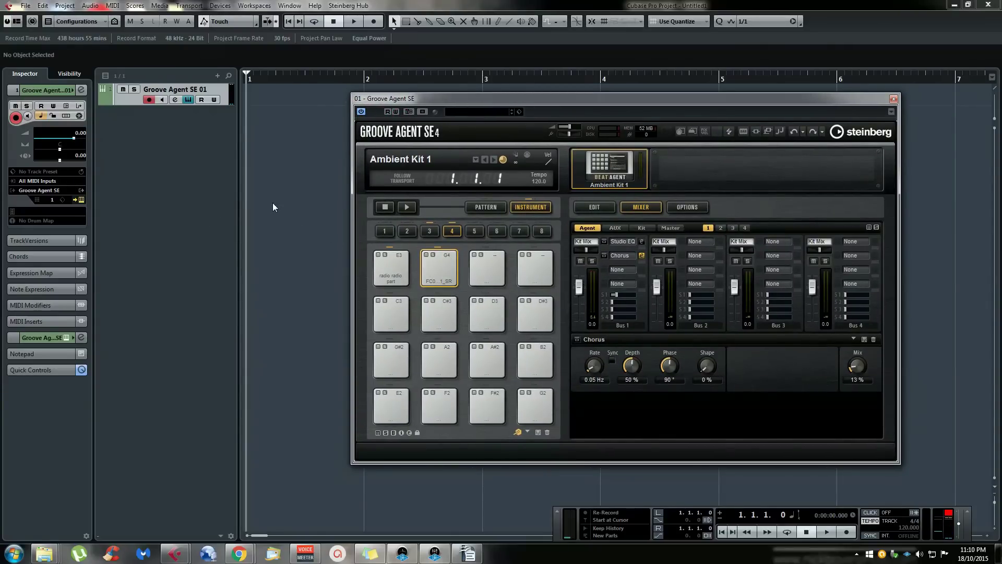
right_click(267, 97)
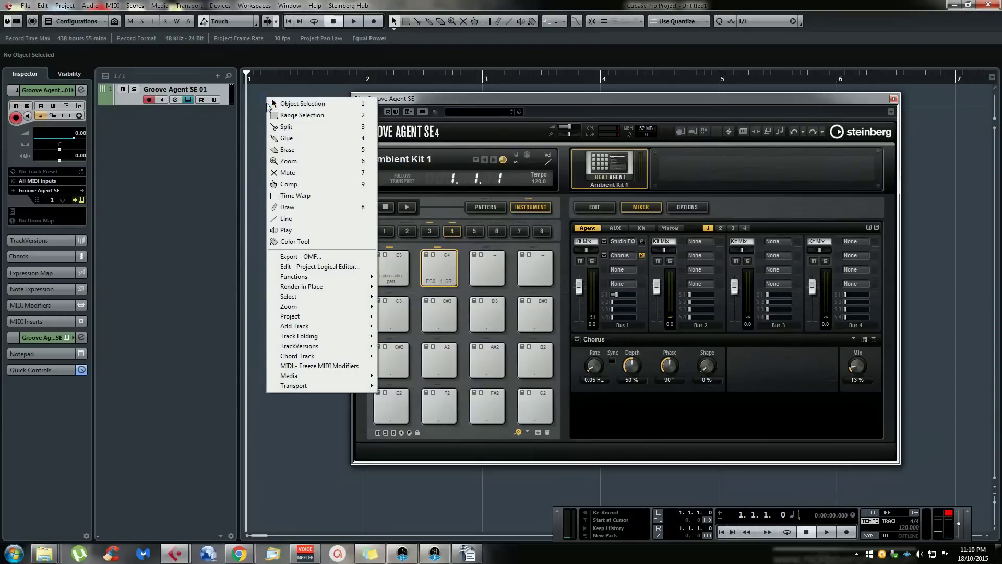
click(256, 155)
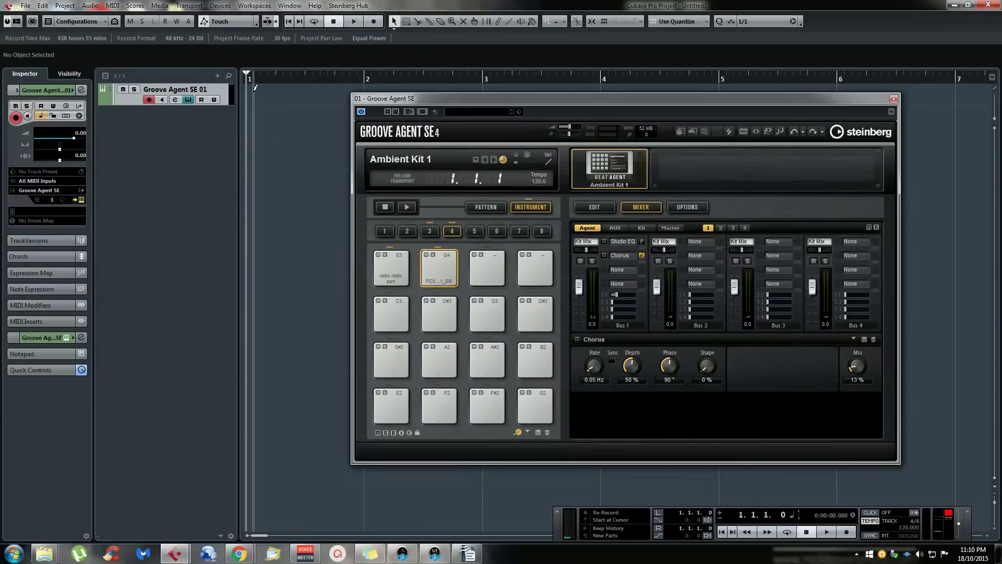
drag(256, 89, 365, 91)
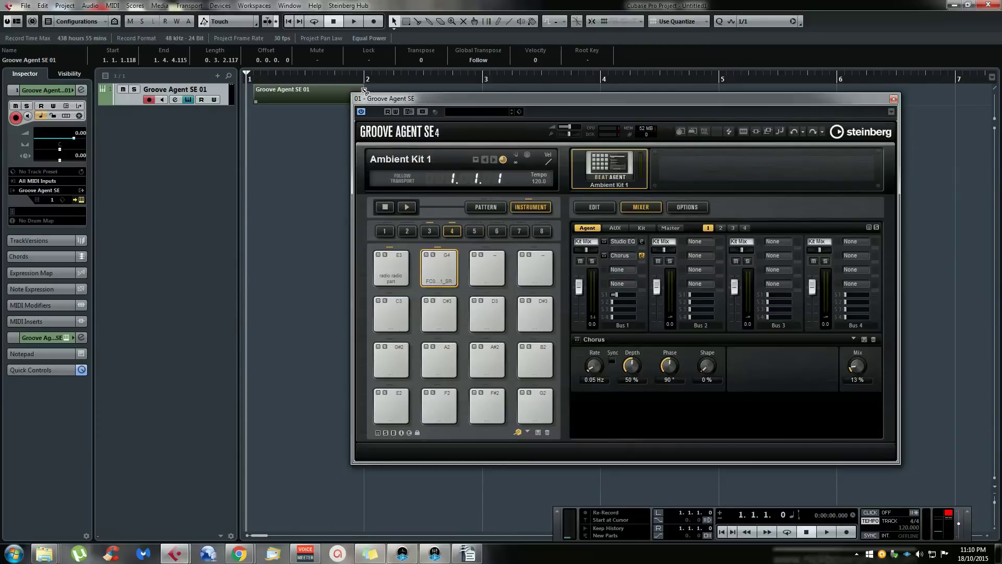
double_click(316, 93)
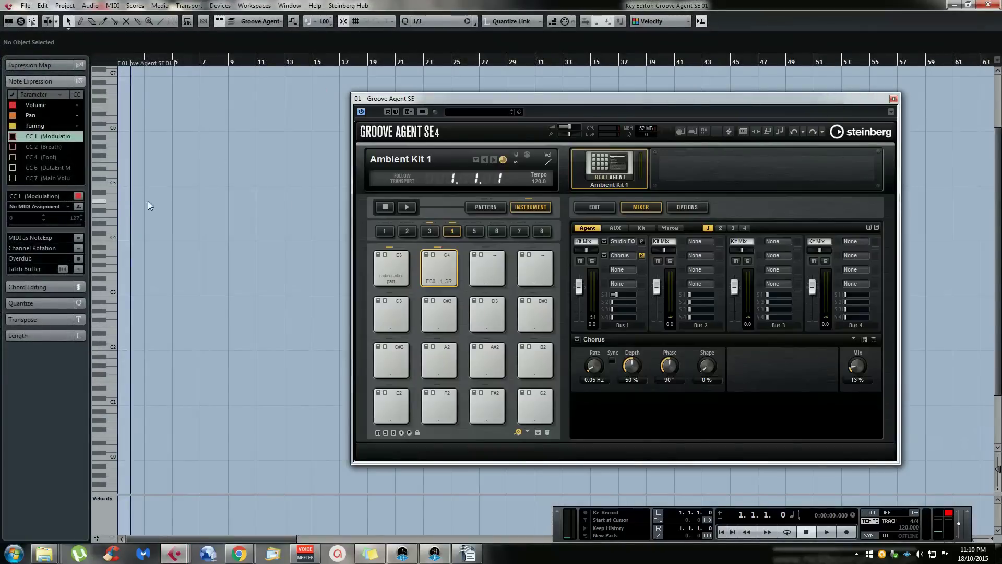
Add two test notes in the Key Editor, close it and delete the MIDI part from the track
mouse_move(133, 275)
mouse_down()
mouse_move(178, 286)
mouse_move(177, 317)
mouse_move(182, 247)
mouse_up()
click(177, 298)
click(178, 300)
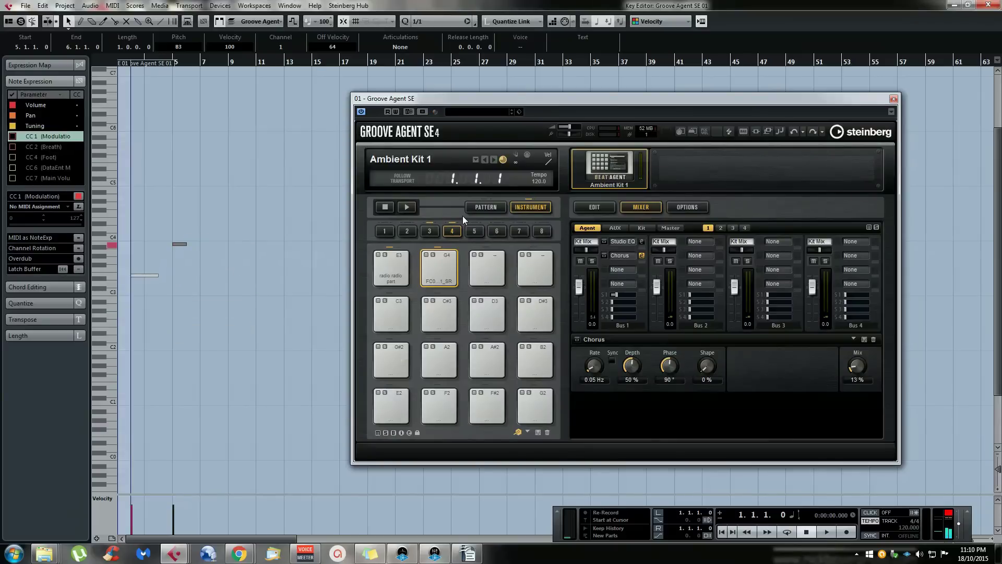
click(988, 5)
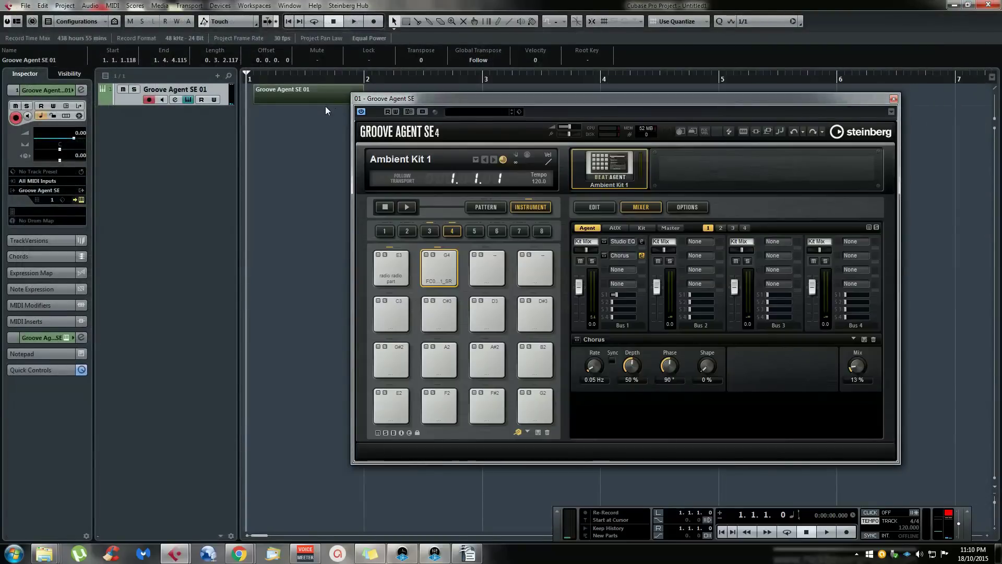
key(Delete)
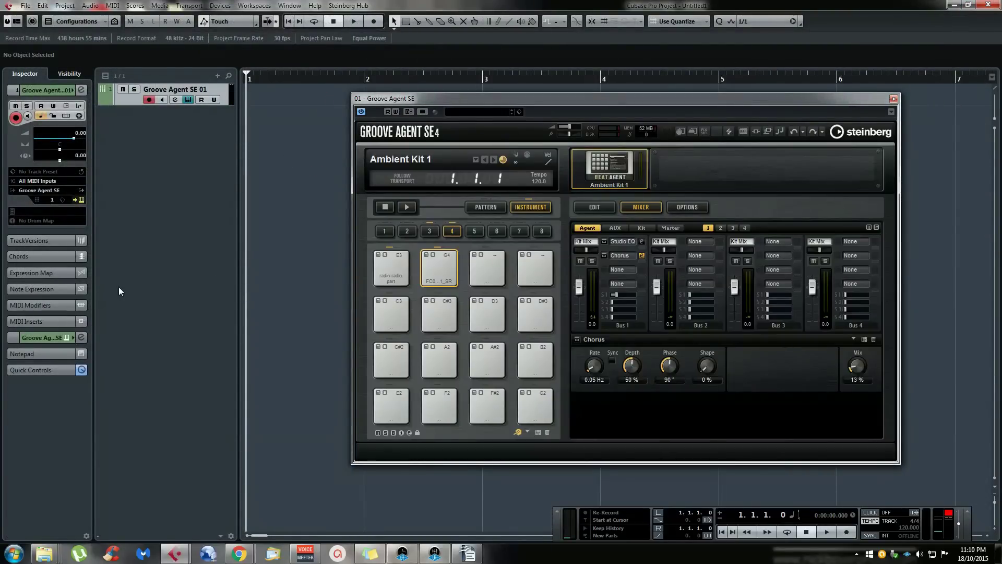
Load Beat Designer as the first MIDI insert of the Groove Agent SE 01 track, close the instrument window and centre the Beat Designer window
click(45, 321)
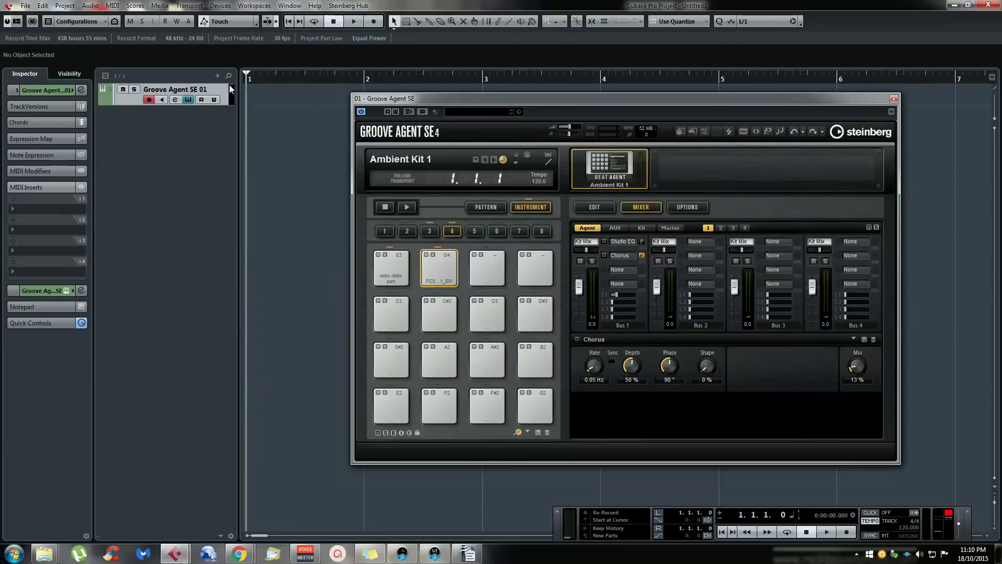
click(49, 211)
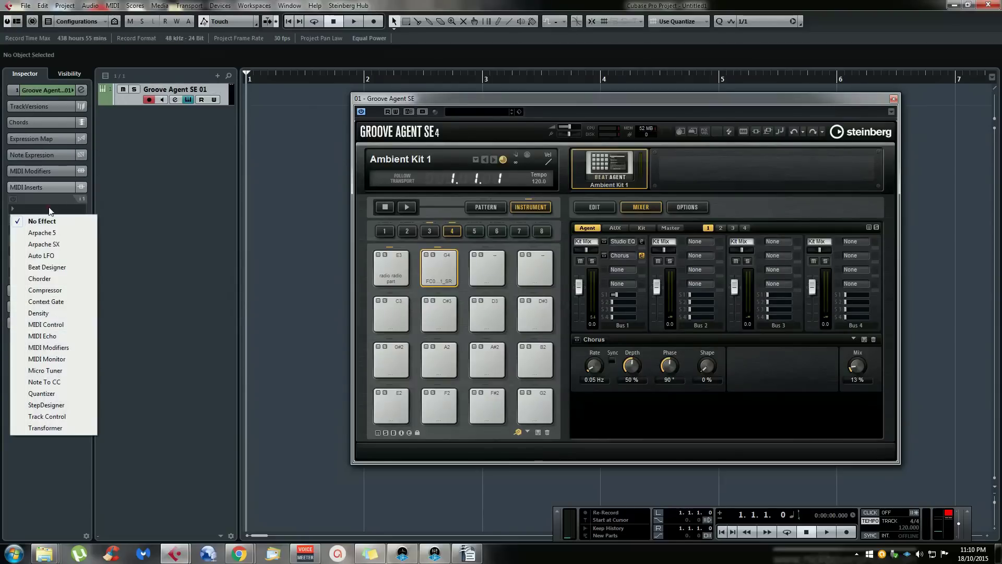
click(46, 266)
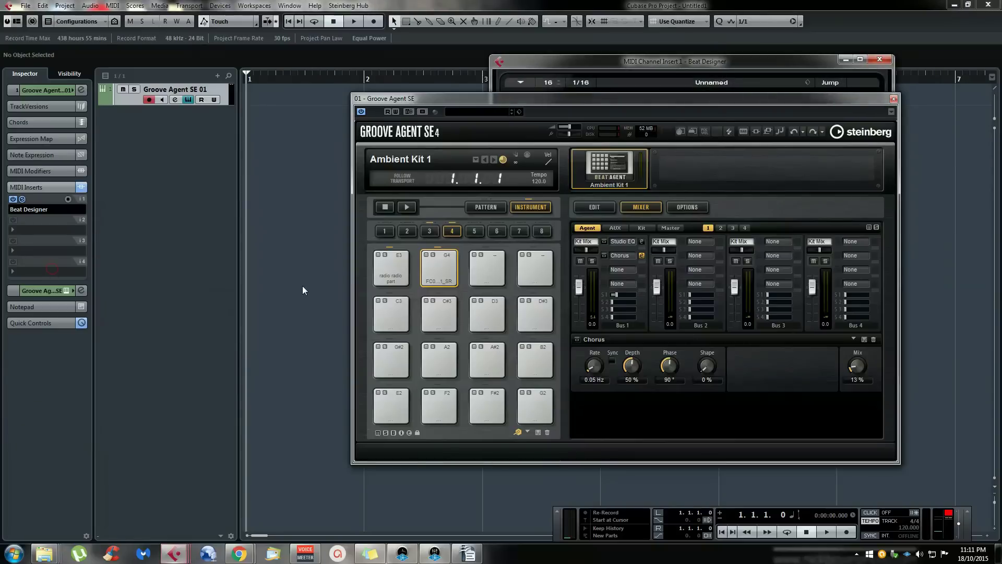
drag(812, 98, 559, 168)
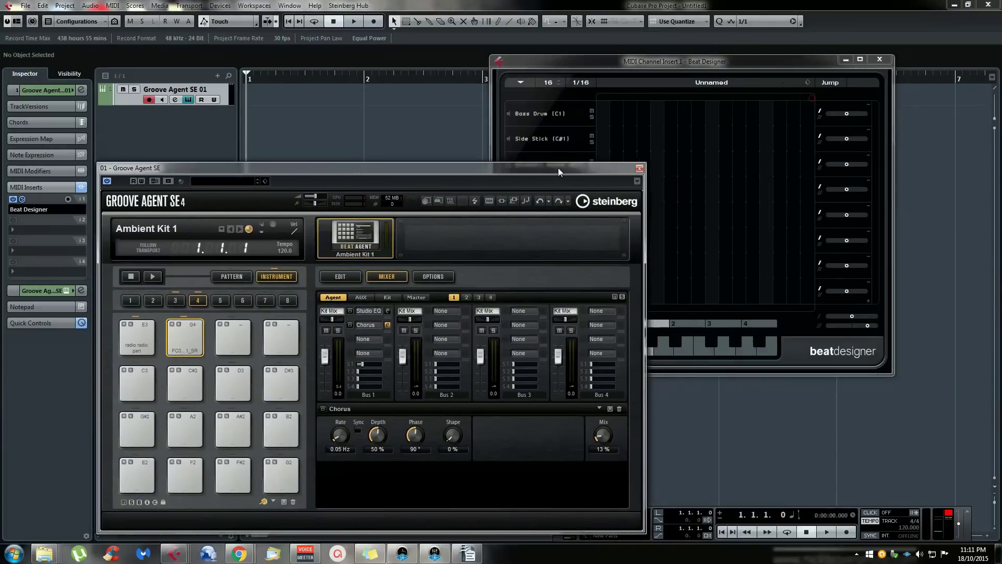
click(641, 167)
drag(683, 59, 551, 77)
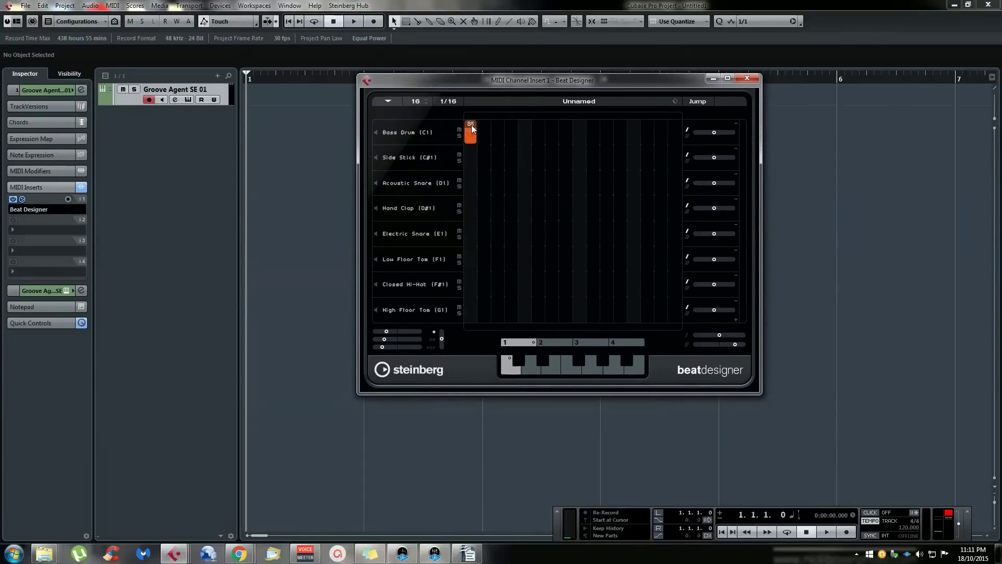
Add a Bass Drum hit on step 1 and a Side Stick hit on step 5, check the lane sound list and close Beat Designer
click(525, 157)
click(400, 134)
click(697, 45)
click(190, 196)
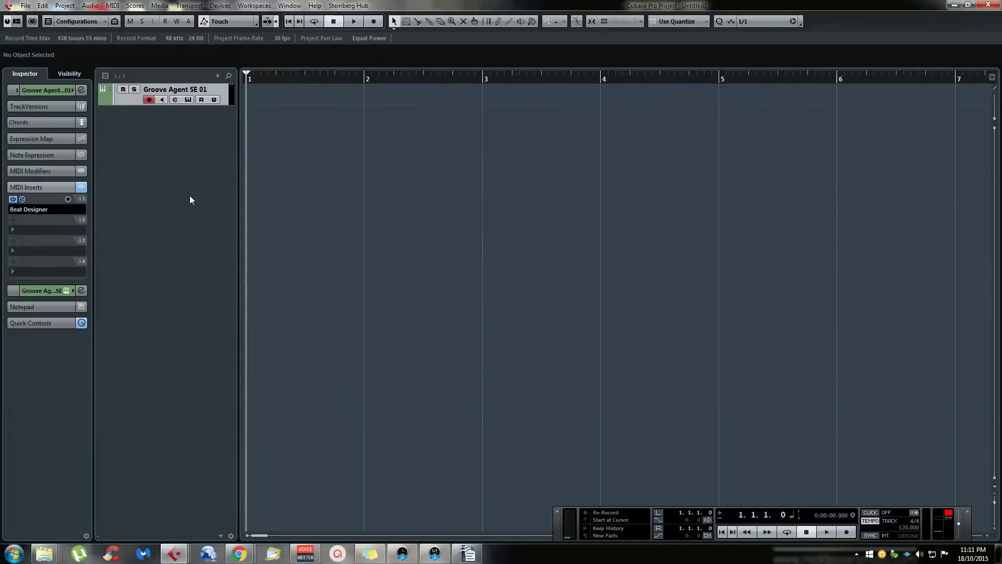
Create a drum map from the instrument for the Groove Agent SE 01 track
click(36, 91)
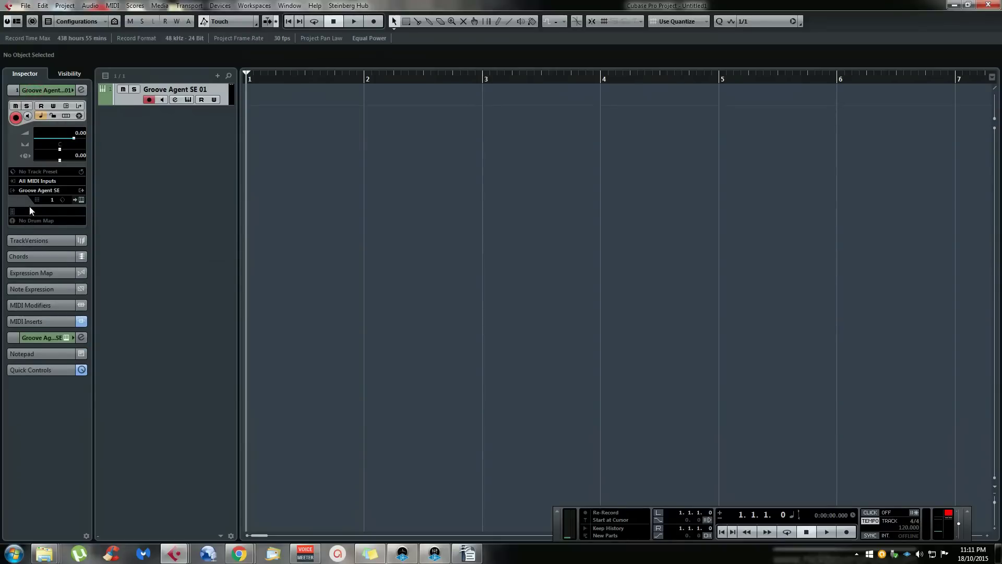
click(40, 222)
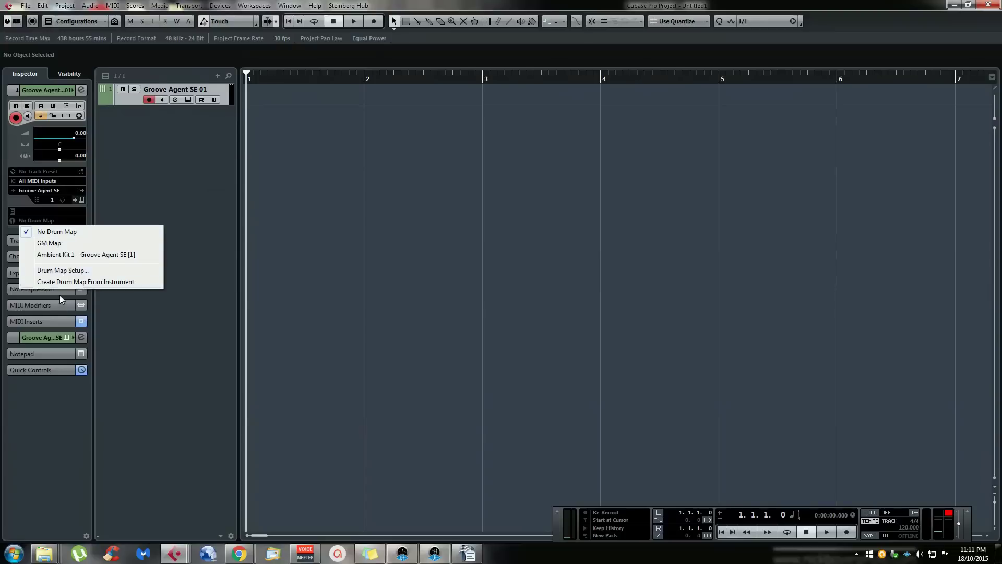
click(106, 282)
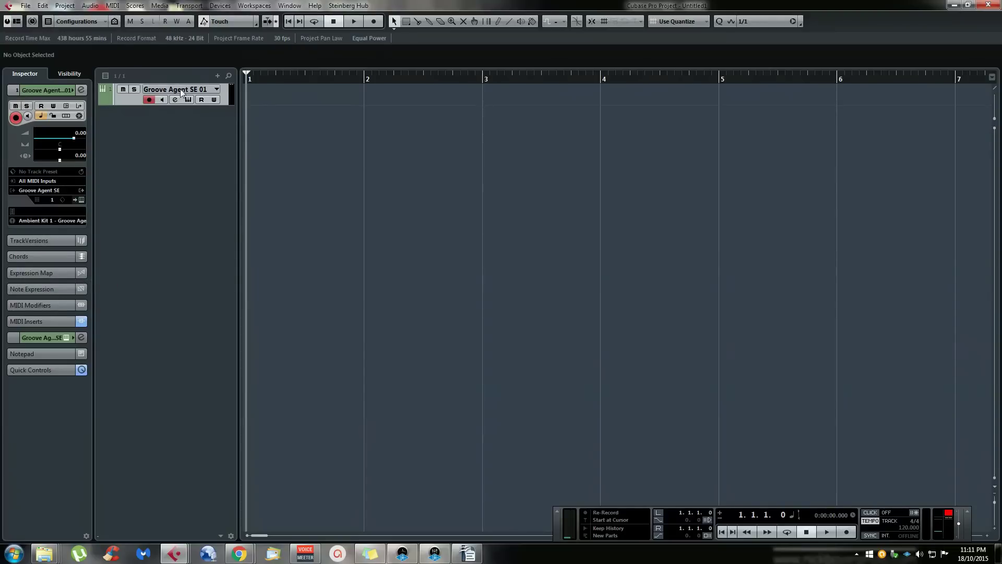
Reopen Beat Designer from the MIDI inserts and look through the drum sounds available for the first lane
click(47, 322)
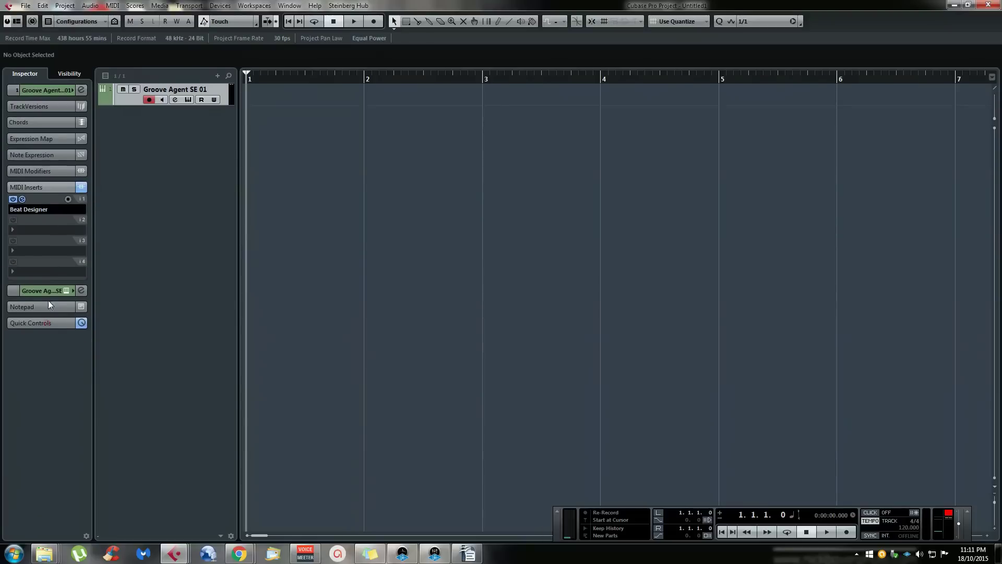
click(23, 197)
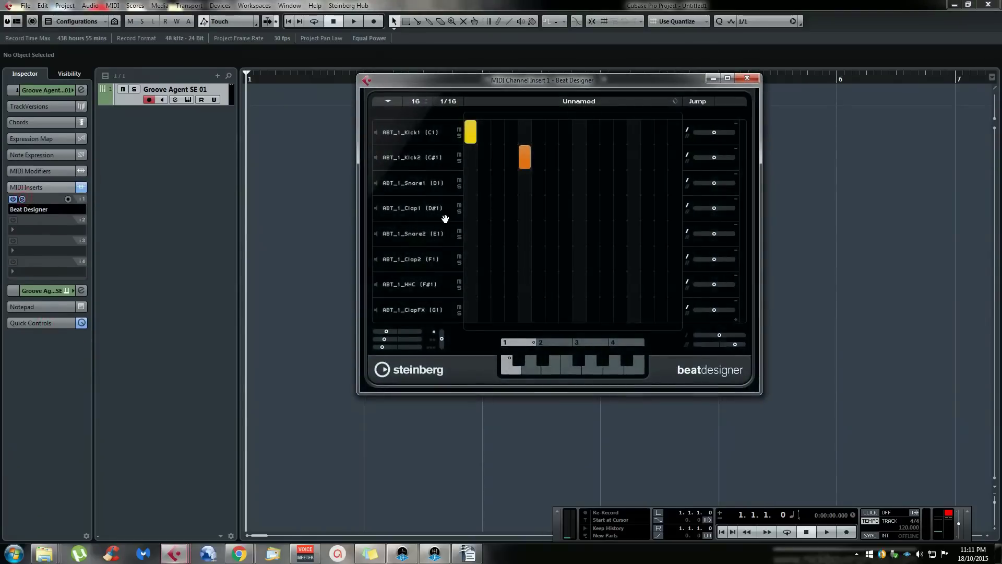
click(408, 133)
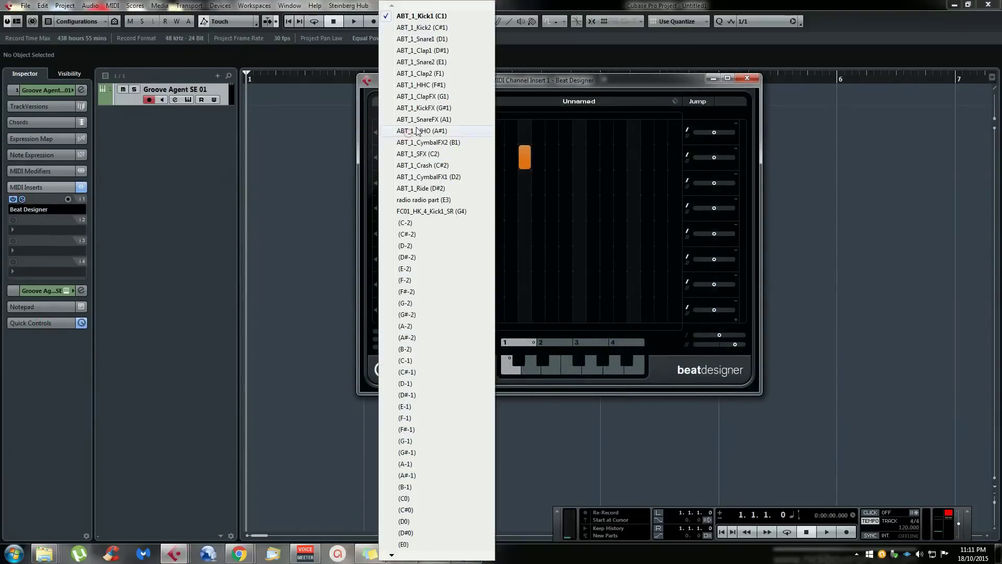
click(549, 74)
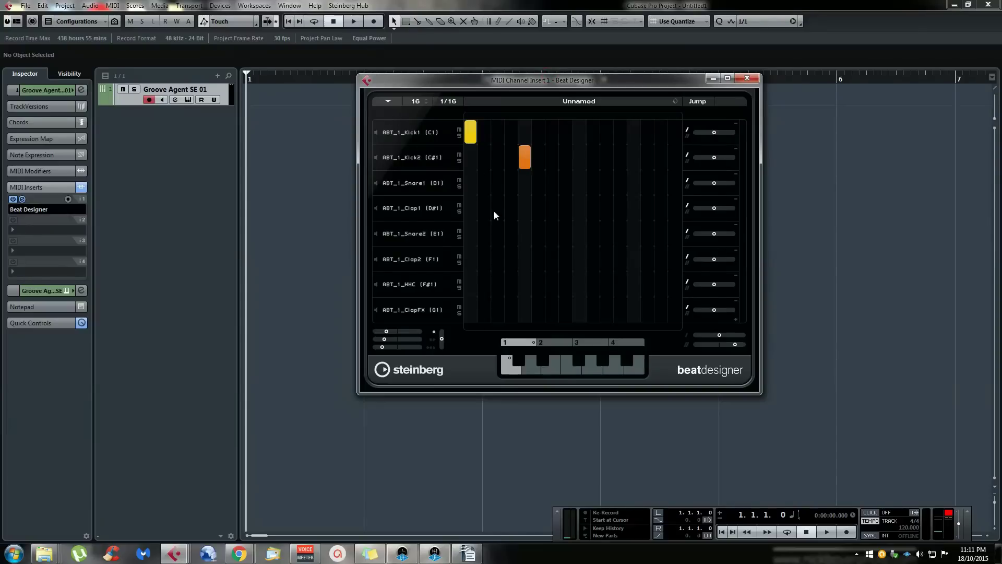
Play the pattern and replace the Kick2 hit on step 5 with hits on steps 3 and 4
key(space)
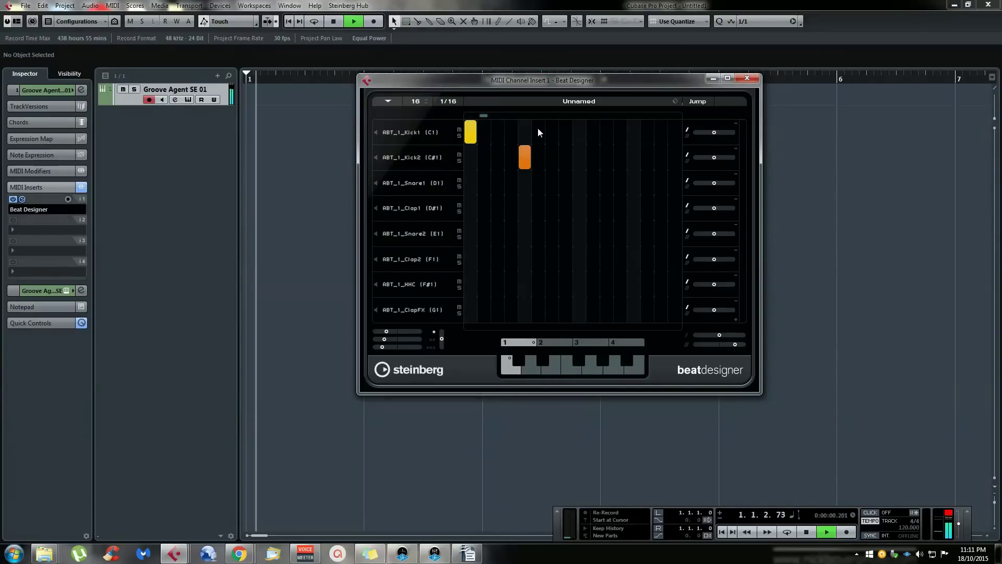
click(526, 158)
key(space)
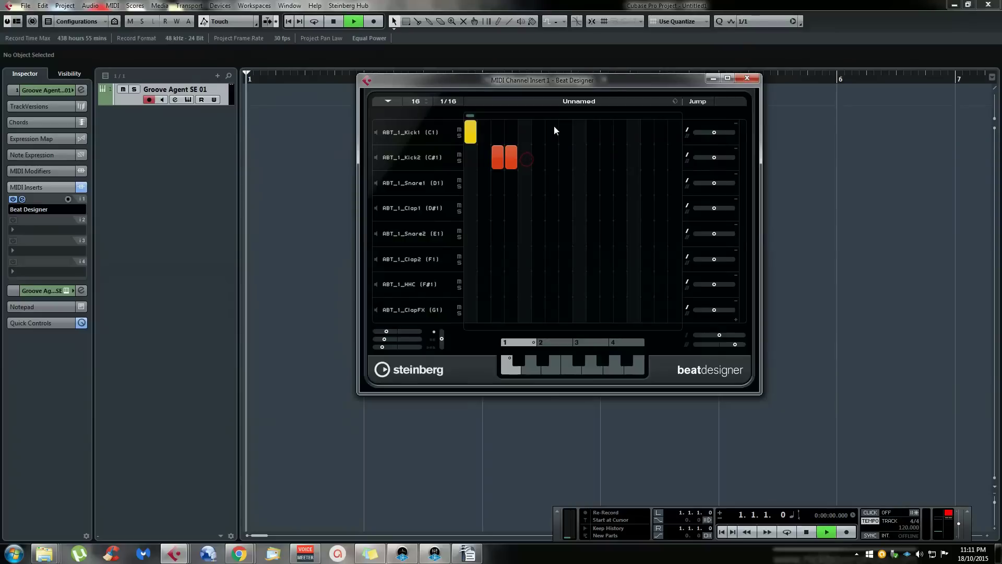
key(space)
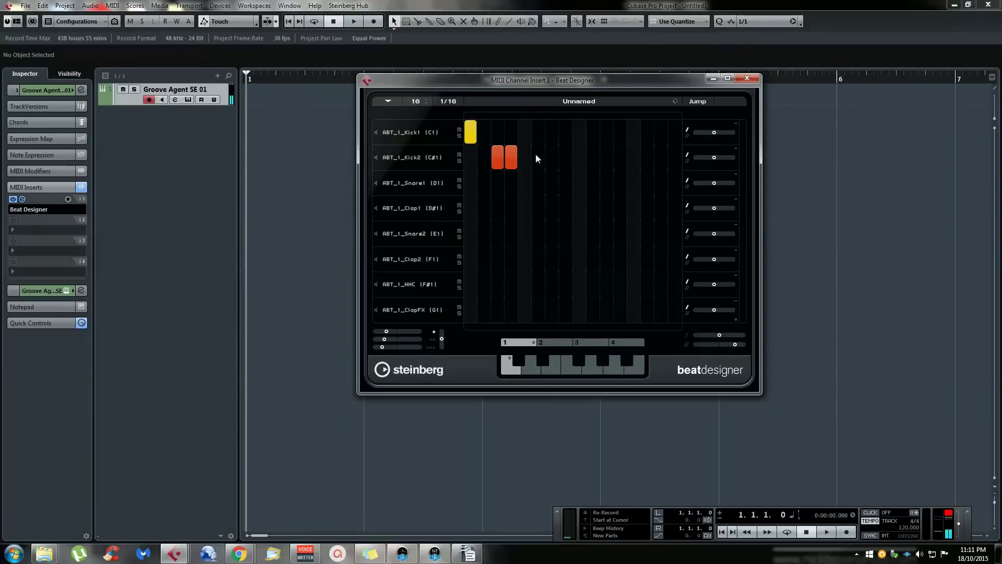
Add a Kick1 hit on step 6 and a Clap1 hit on step 9, auditioning the pattern
click(539, 132)
key(space)
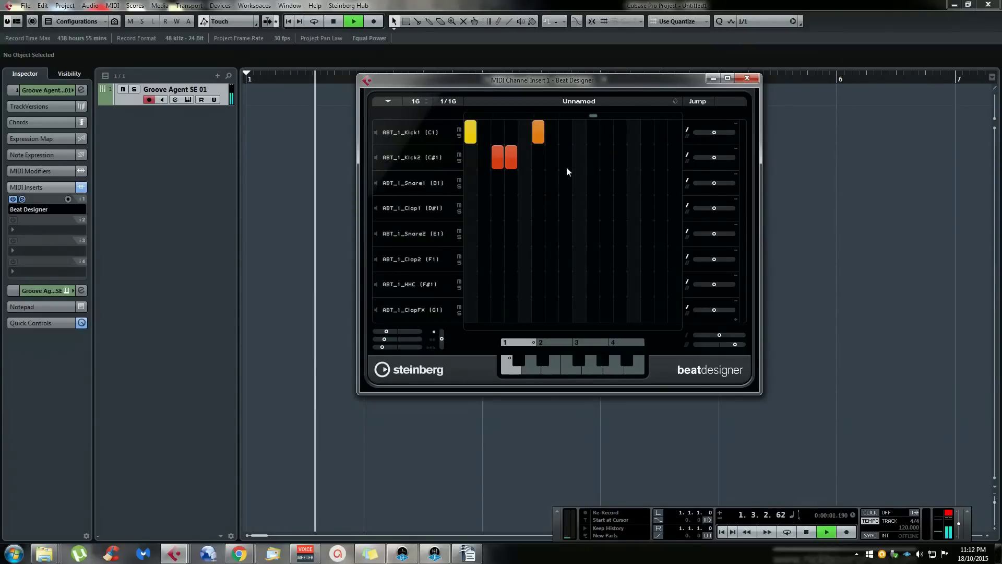
key(space)
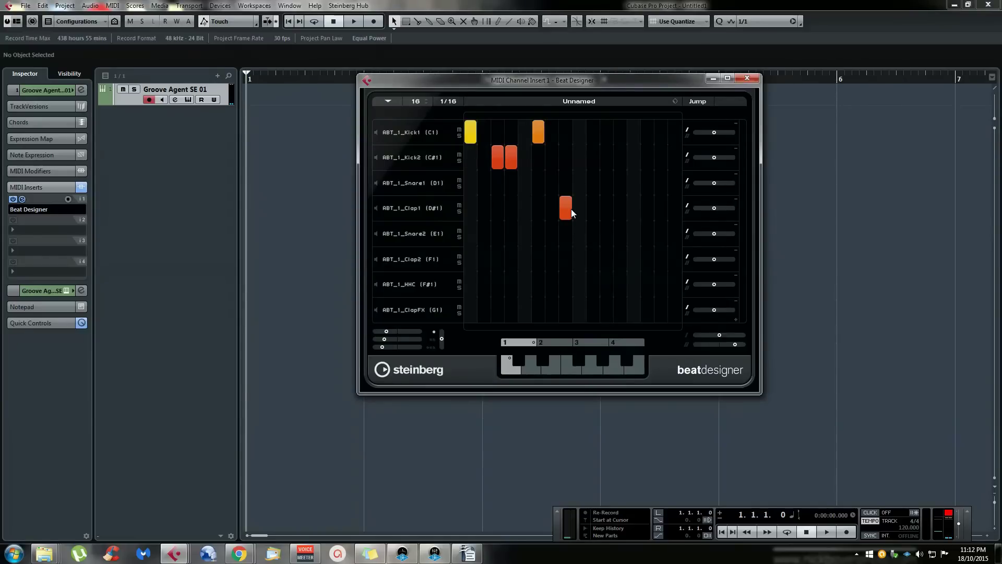
click(569, 209)
drag(573, 208, 579, 174)
key(space)
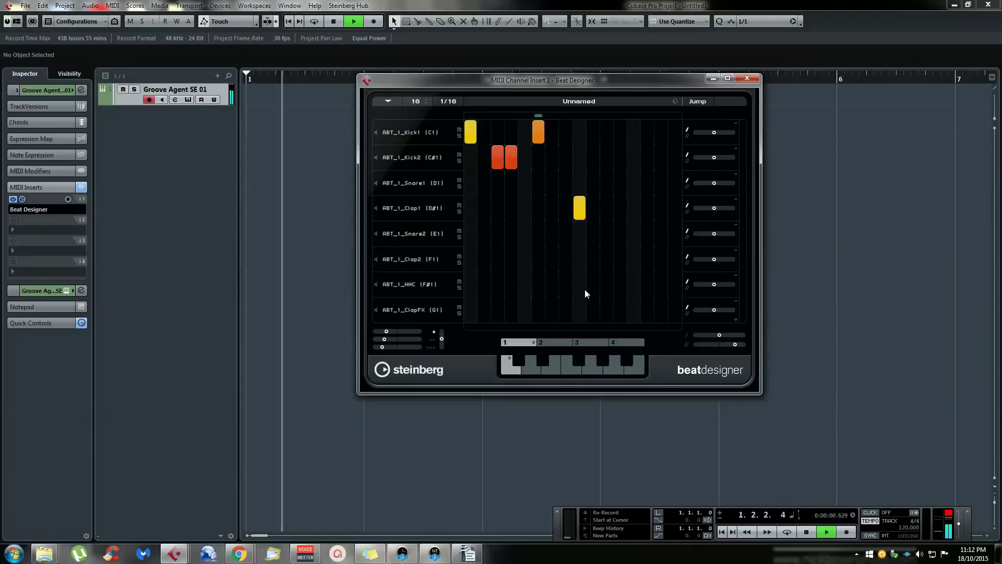
key(space)
Move the second Kick1 hit to step 7 and play the pattern
click(539, 135)
click(552, 136)
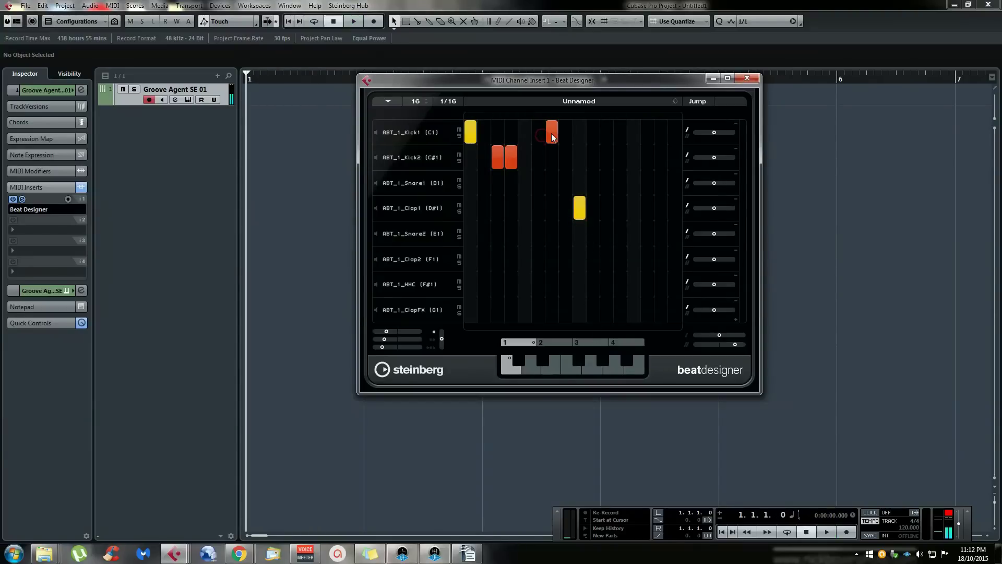
key(space)
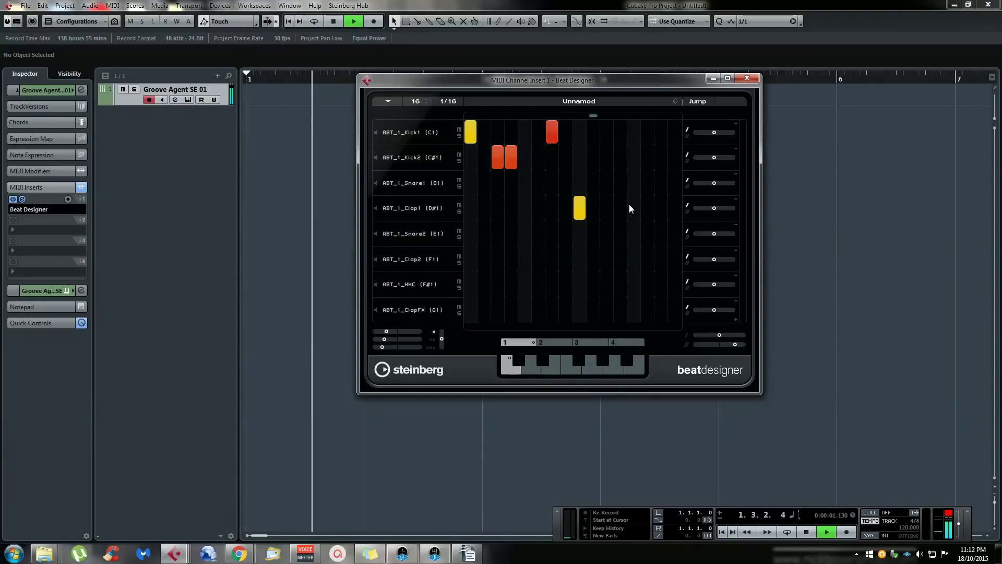
key(space)
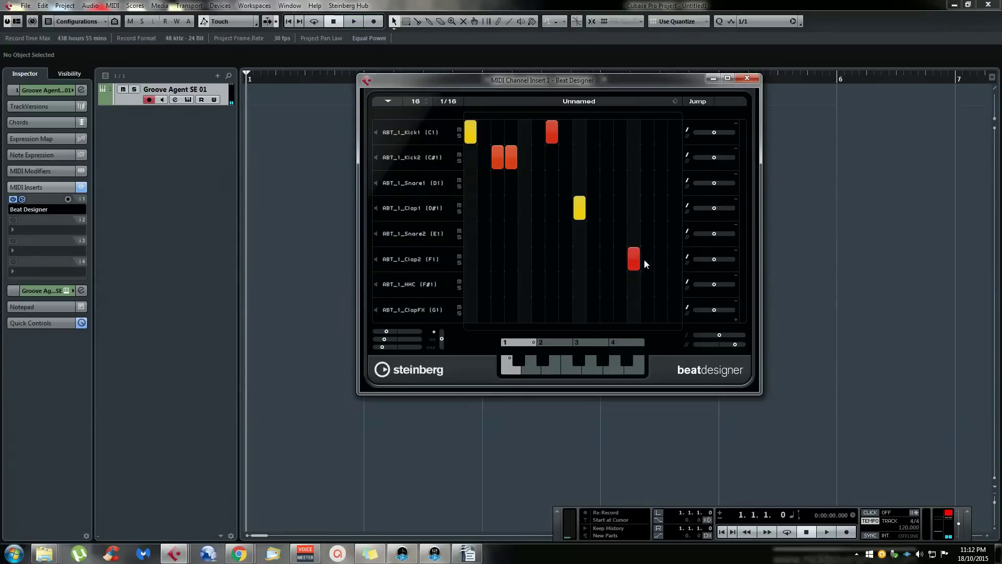
Try Clap2 hits around steps 13 and 14, keep only the one on step 13 and clear the stray HHC hit
key(space)
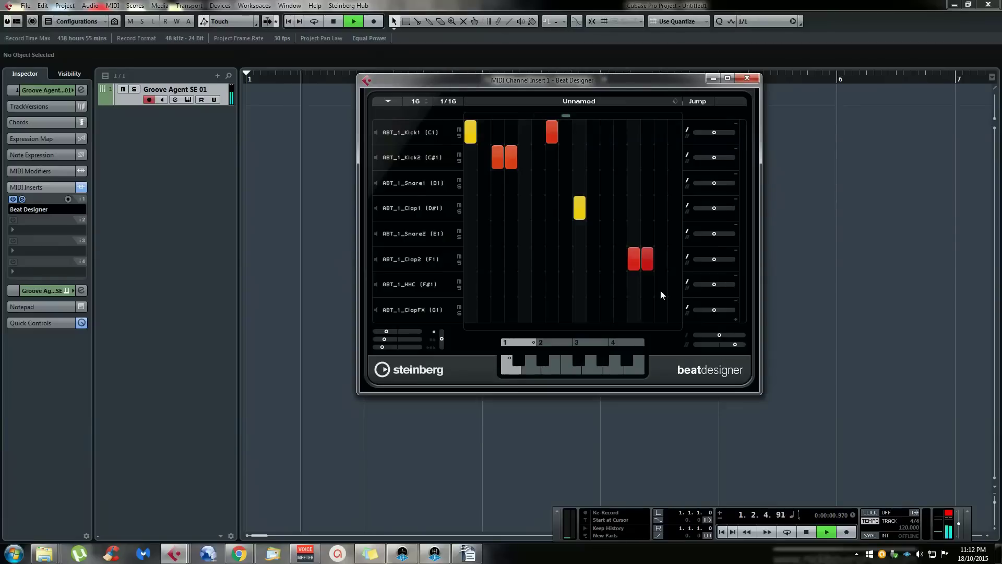
key(space)
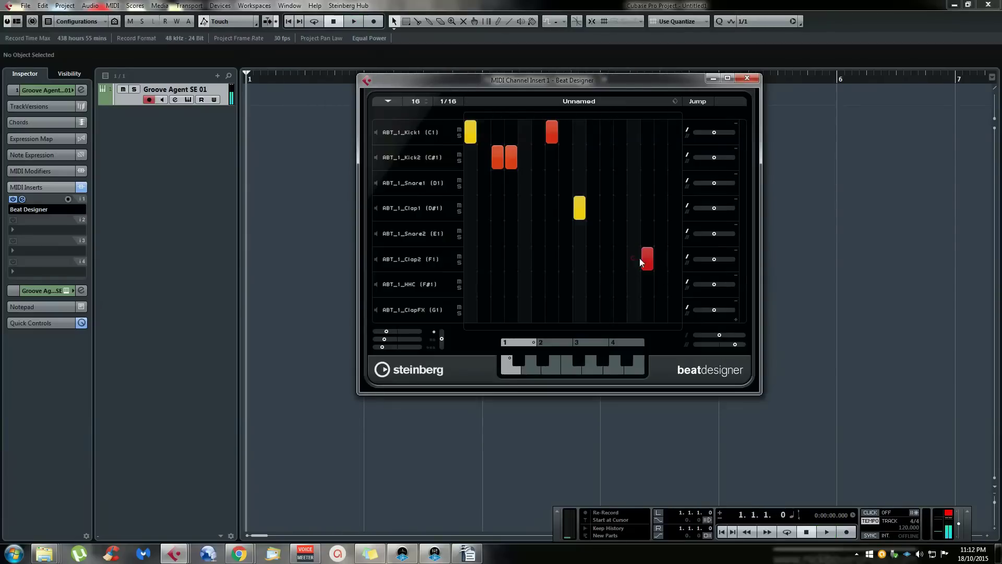
key(space)
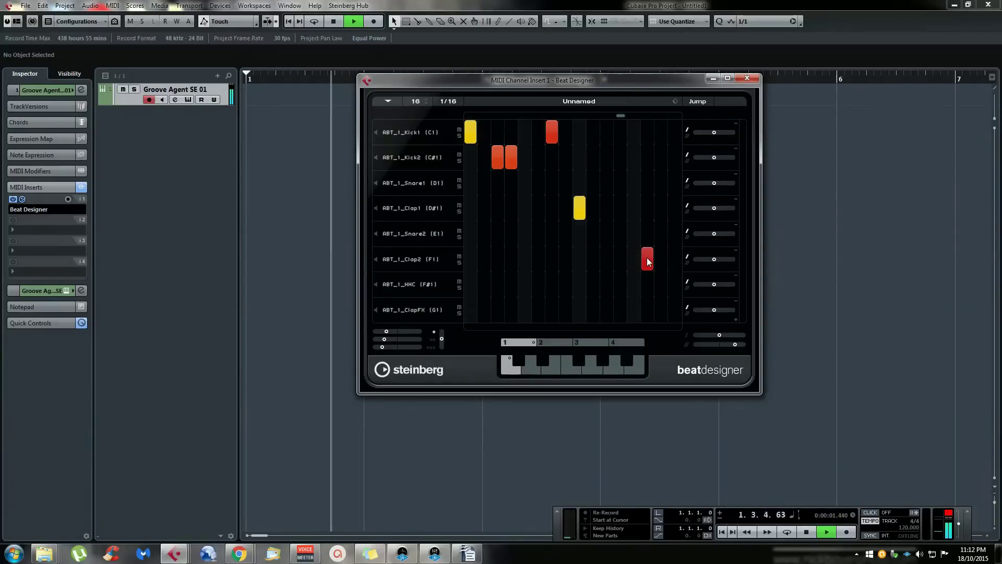
drag(647, 261, 633, 261)
key(space)
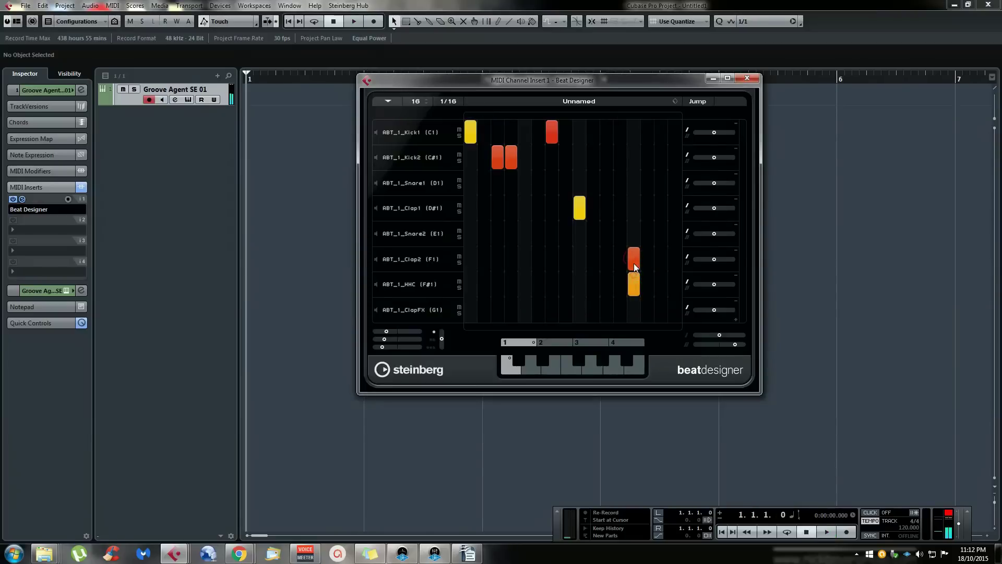
click(632, 287)
key(space)
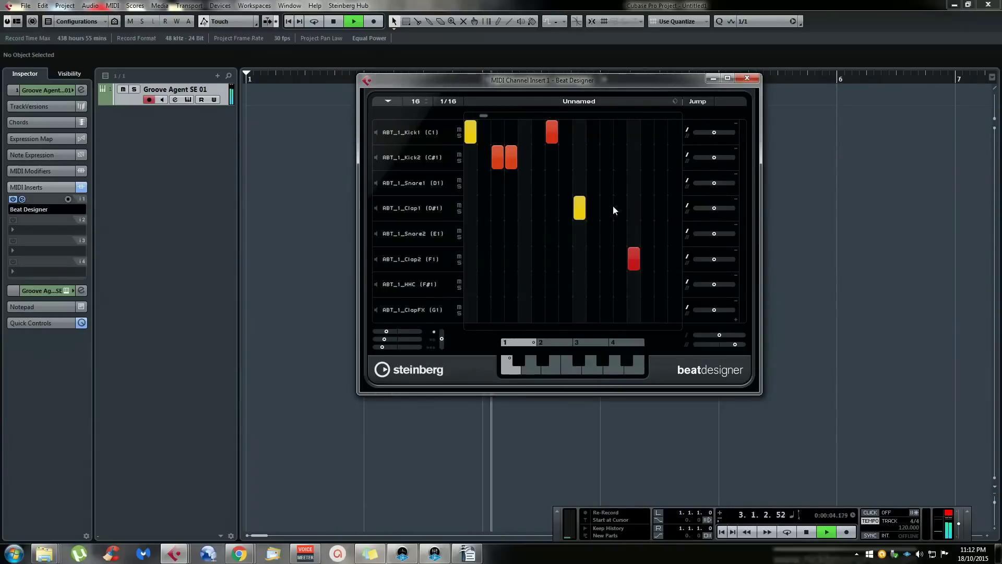
Lower the velocity of the Clap1 hit on step 9 and replay the pattern
key(space)
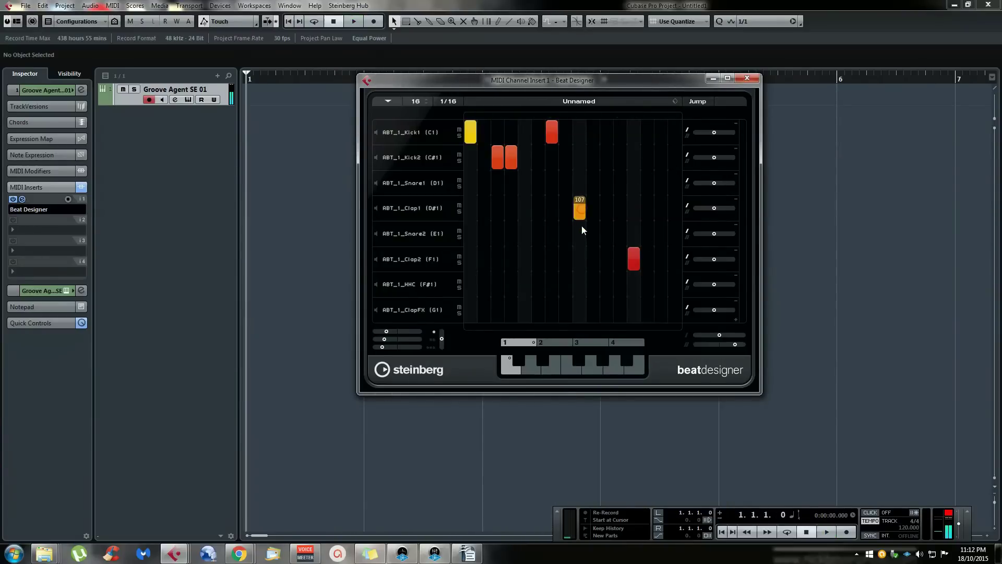
key(space)
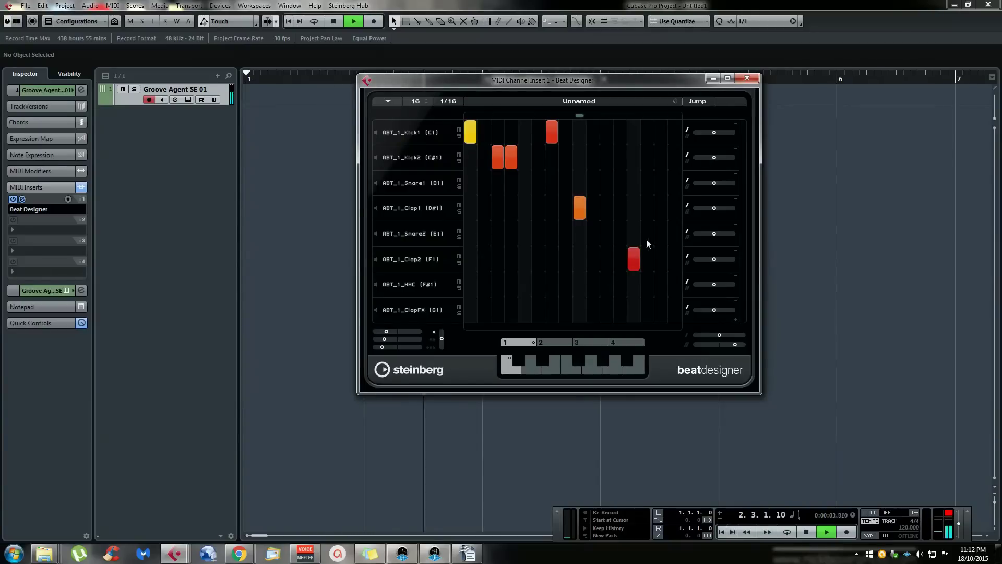
Try a very soft Snare2 hit on step 15 and a Clap1 hit on step 16, and remove both
drag(659, 230, 657, 277)
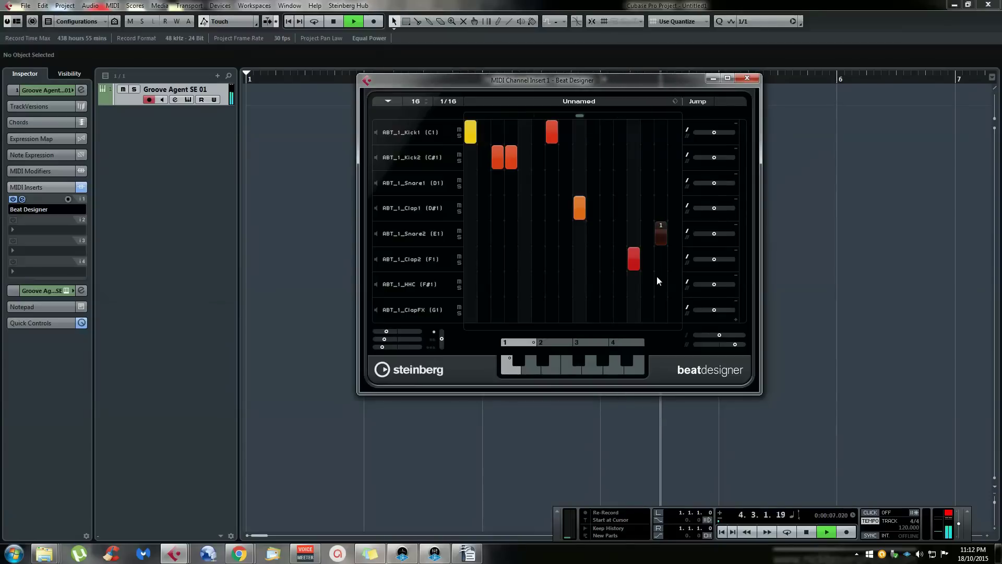
click(662, 234)
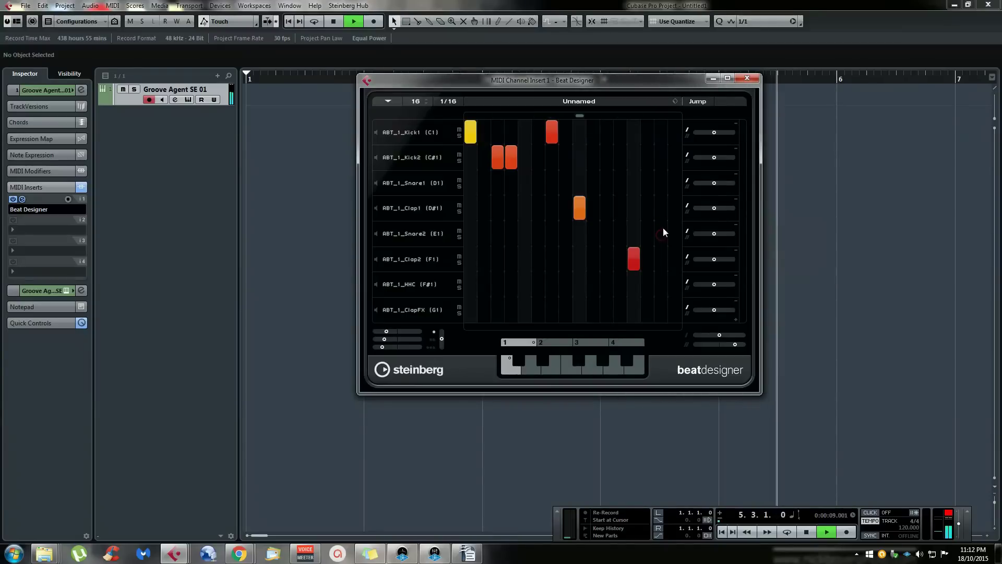
mouse_move(674, 209)
mouse_down()
mouse_move(672, 233)
mouse_move(675, 216)
mouse_up()
click(674, 212)
Add a soft Snare1 hit on step 16 and stop playback
drag(676, 177, 675, 216)
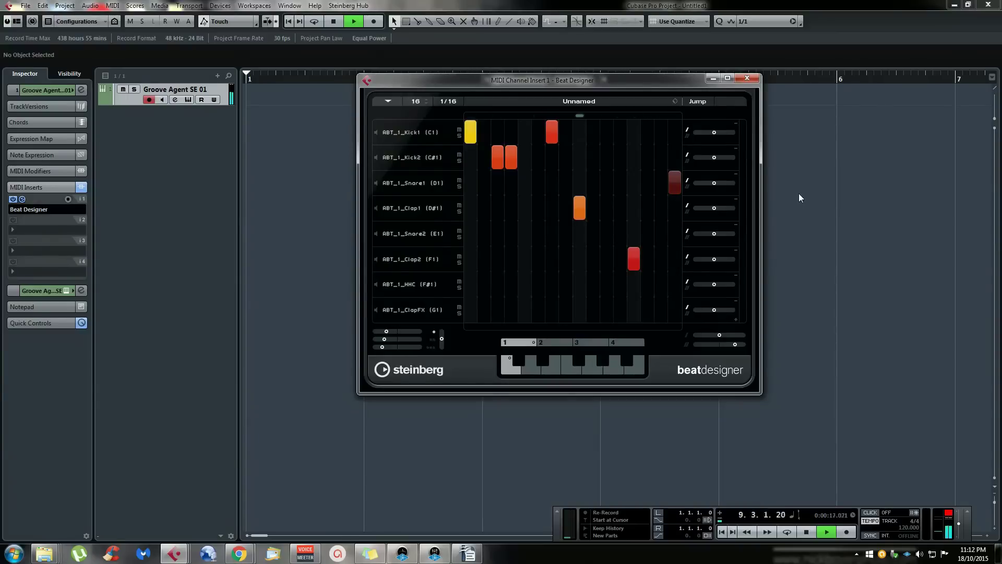
key(space)
Place the Beat Designer pattern as a MIDI part in bar 1 of the Groove Agent SE 01 track and turn off the Beat Designer insert
drag(653, 79, 749, 73)
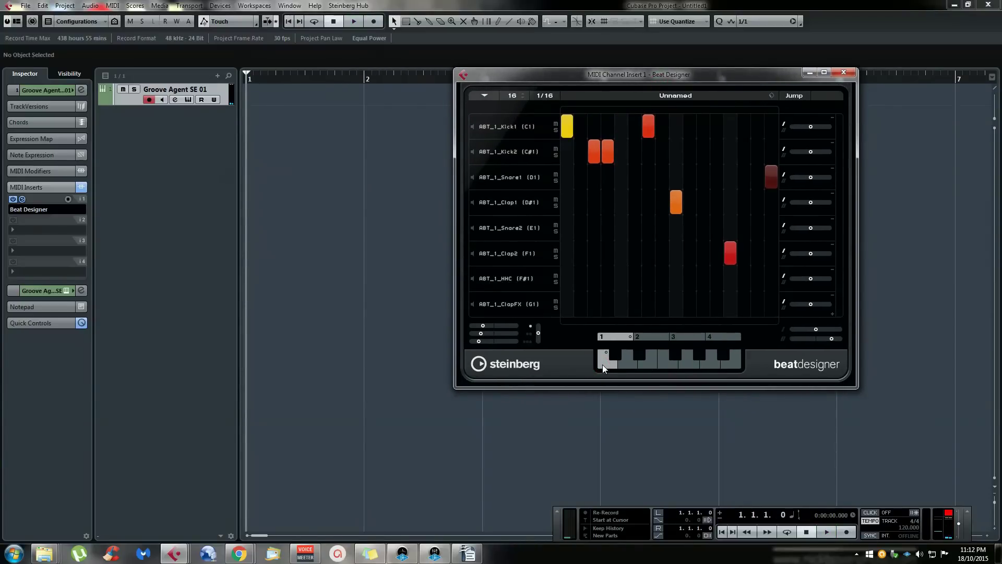
mouse_move(604, 367)
mouse_down()
mouse_move(594, 346)
mouse_move(499, 261)
mouse_move(264, 89)
mouse_move(250, 93)
mouse_up()
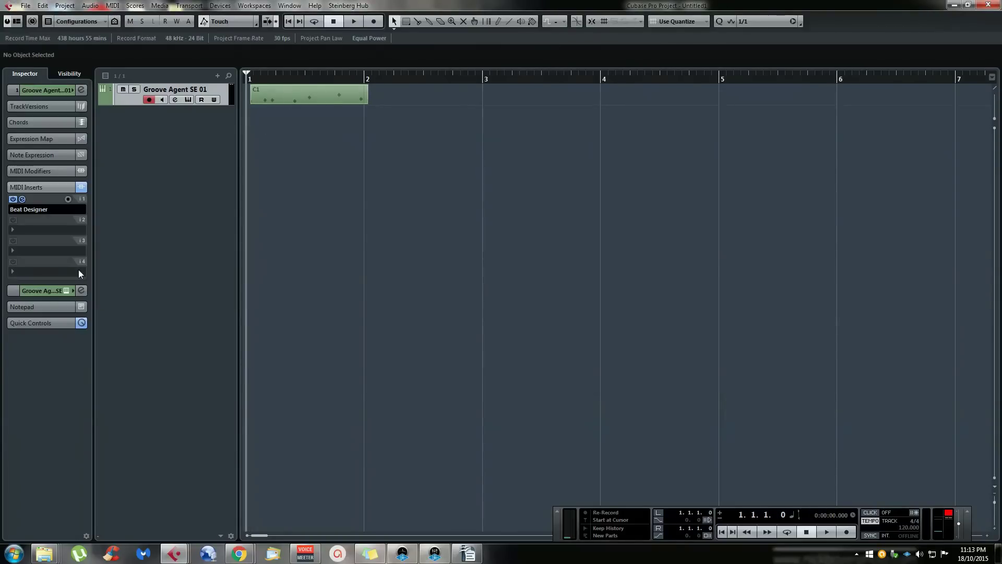
click(13, 199)
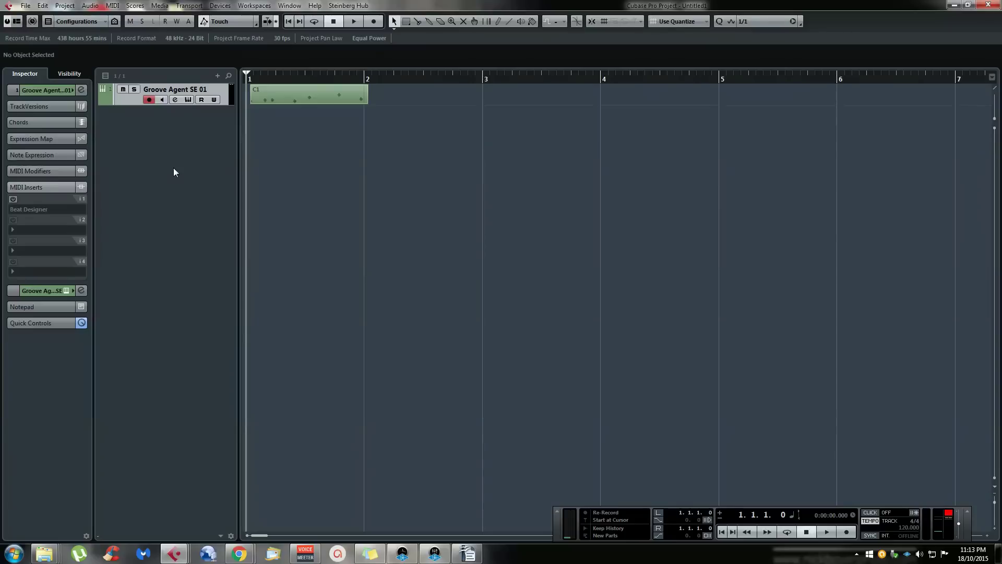
Align the C1 part with the start of bar 1 and play it back briefly
drag(314, 94, 291, 101)
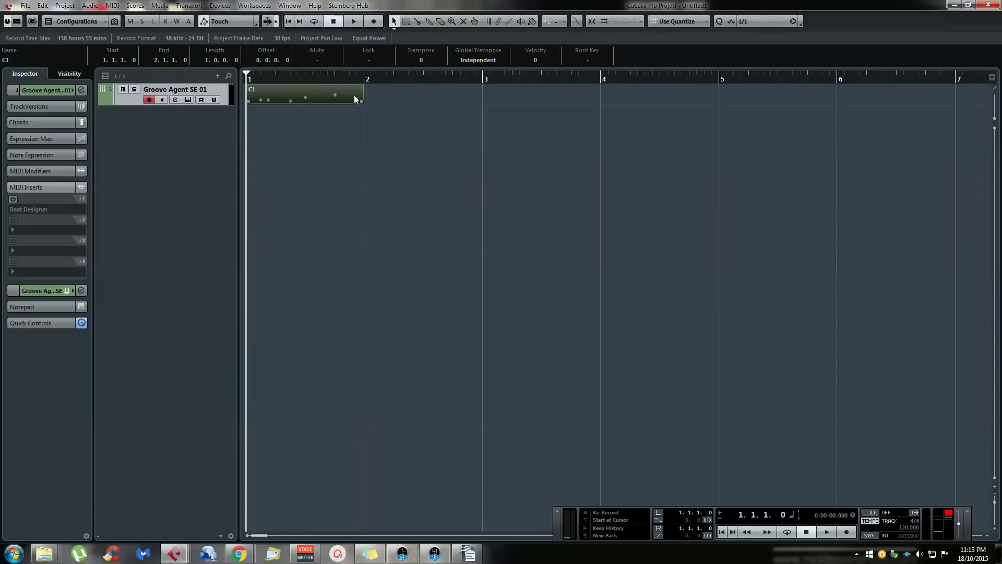
click(392, 177)
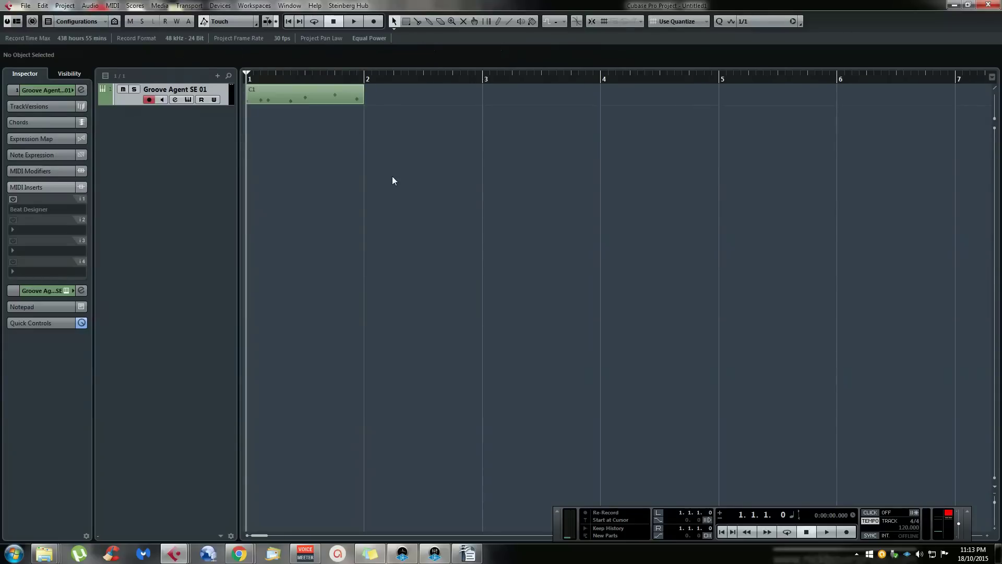
click(330, 100)
key(space)
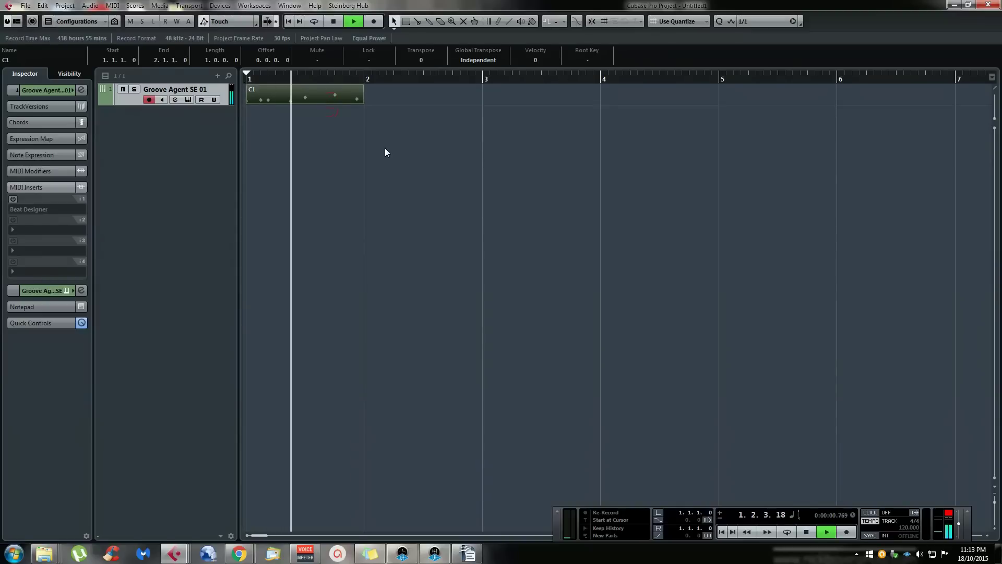
key(space)
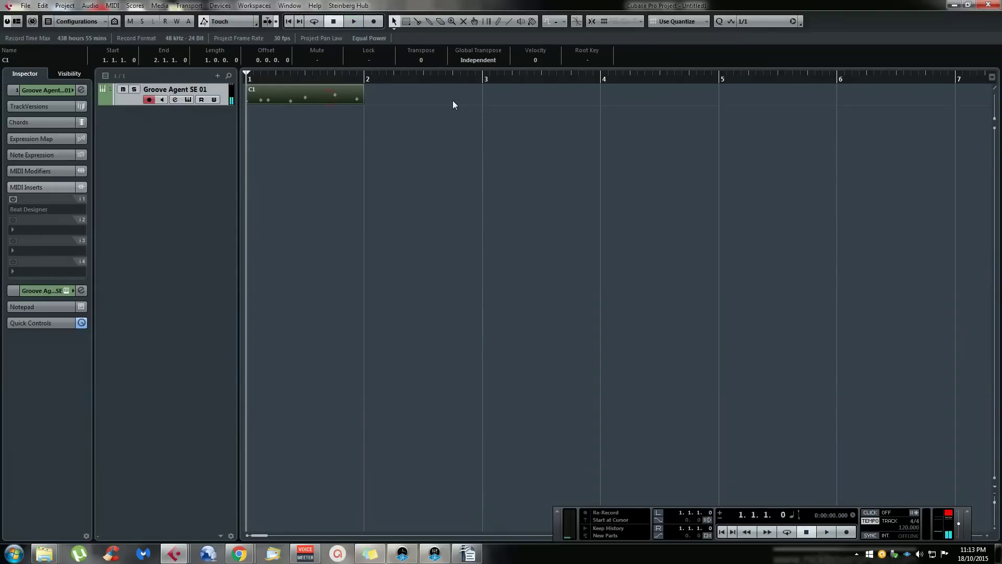
Duplicate the C1 part three times to fill bars 2 to 4 and start and stop playback
key(ctrl+d)
key(ctrl+d)
key(ctrl+d)
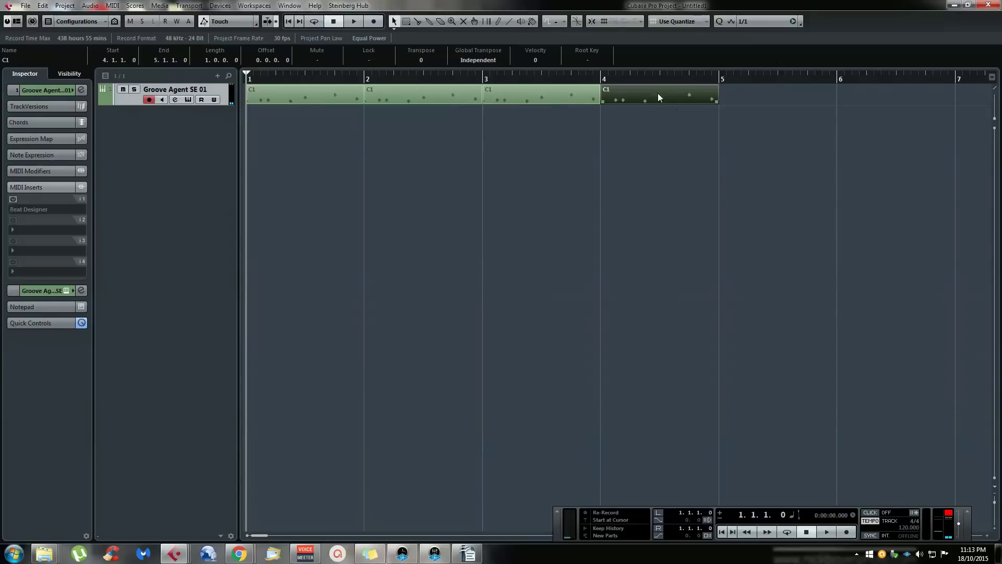
key(space)
key(space)
Delete the three duplicates and the original C1 part from the Groove Agent SE 01 track
drag(734, 96, 436, 106)
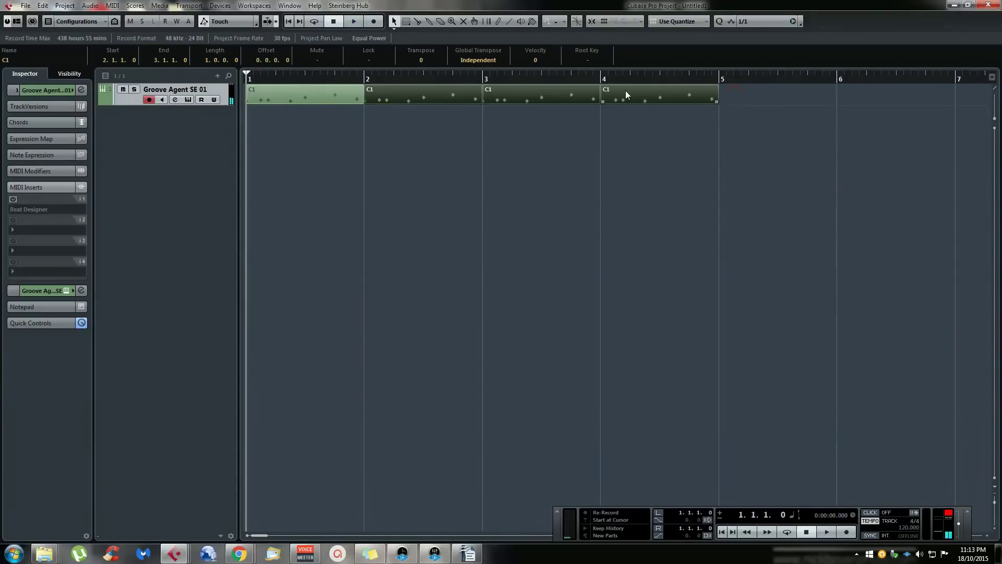
key(Delete)
click(356, 99)
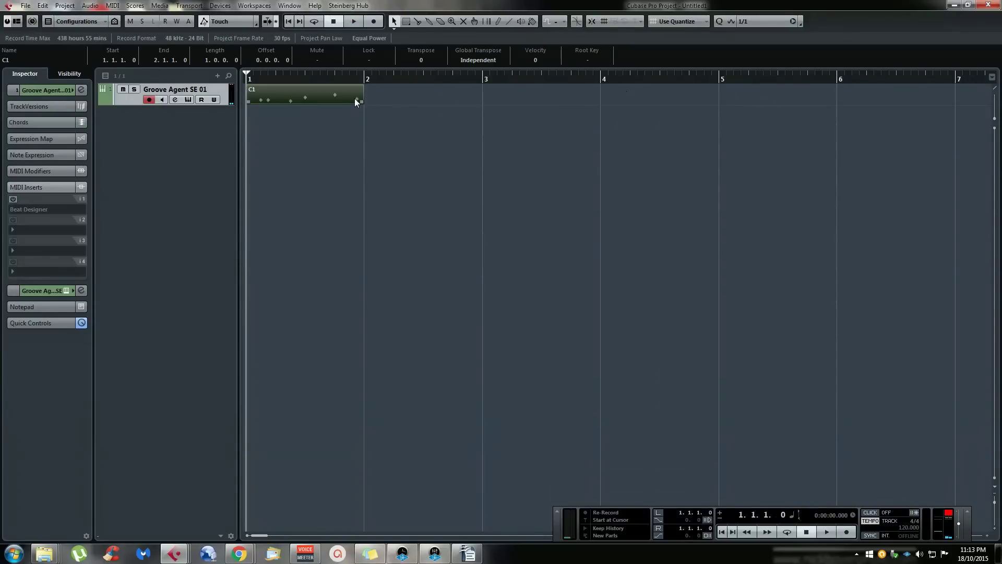
key(Delete)
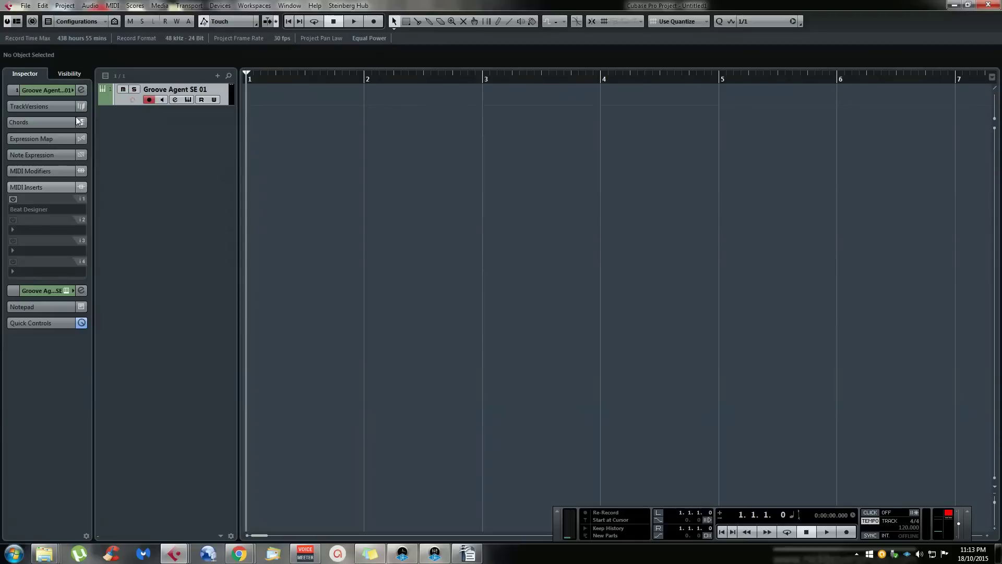
Expand the track's basic settings in the Inspector and open Groove Agent SE on the sample edit page for the G4 kick pad
click(46, 89)
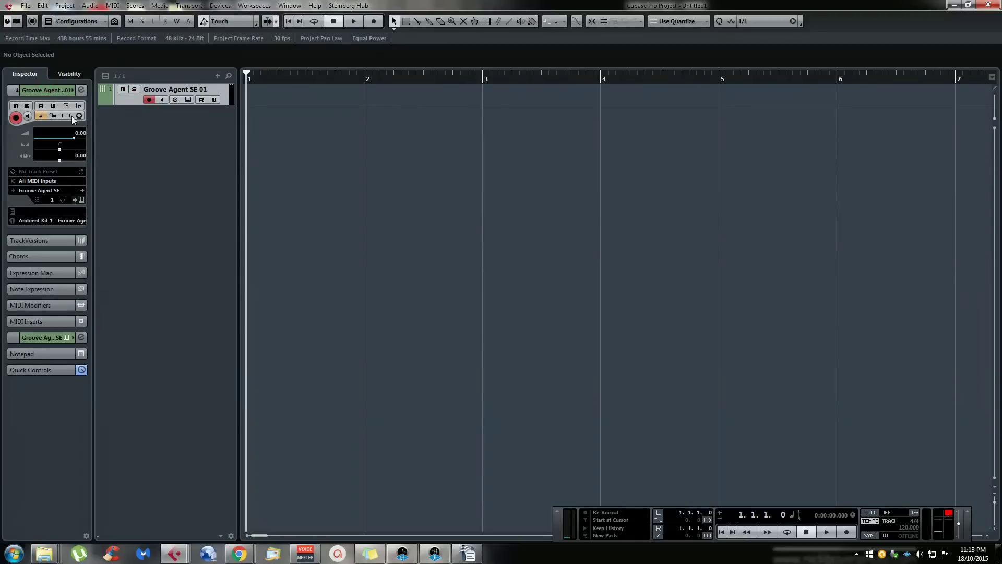
click(188, 99)
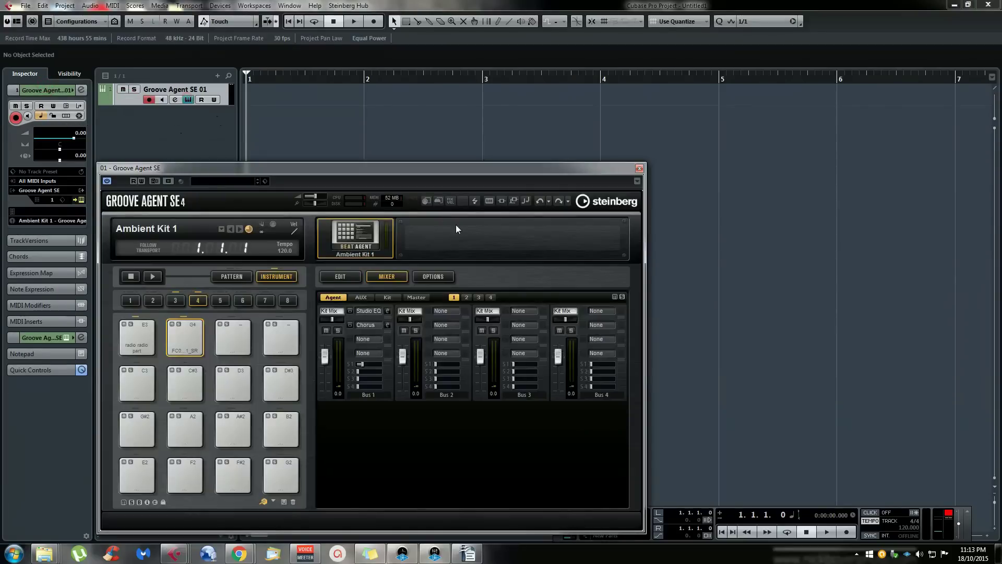
drag(465, 169, 679, 102)
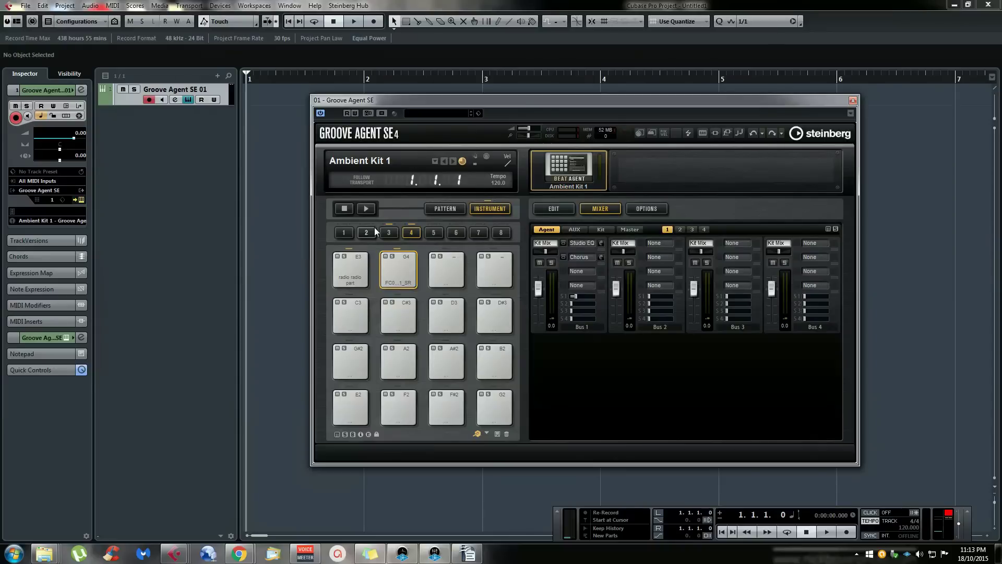
click(557, 208)
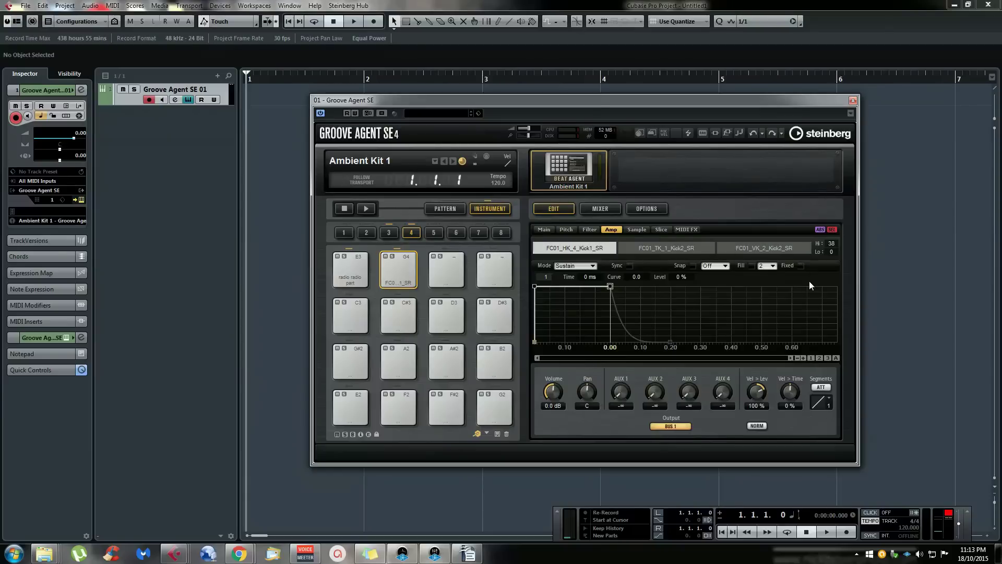
drag(708, 100, 683, 88)
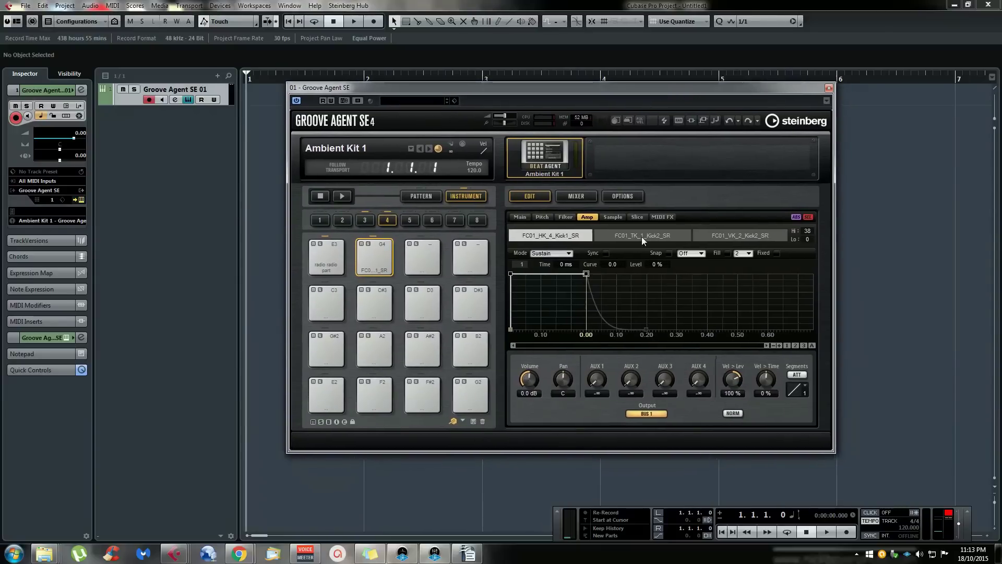